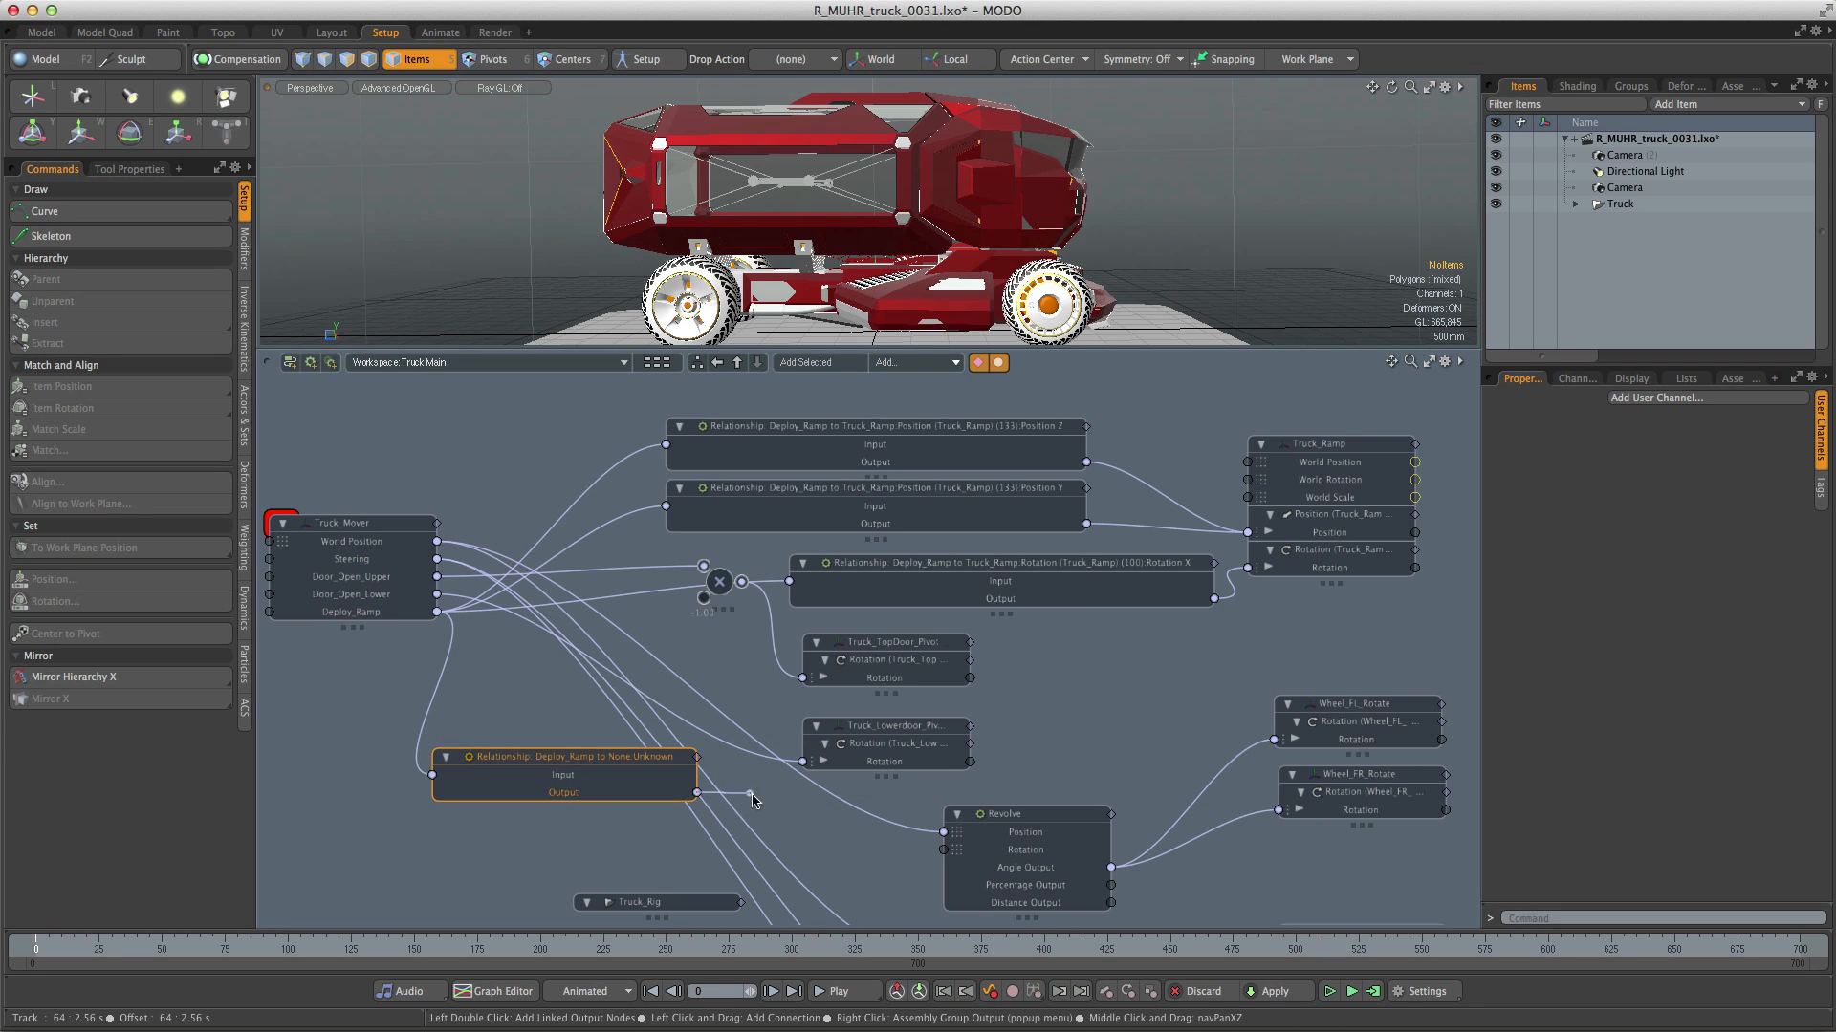
Step: Wire the new Deploy_Ramp relationship's output to the lower door pivot's rotation, with the relationship node placed clear of the other nodes
drag(834, 773, 832, 766)
drag(612, 756, 483, 819)
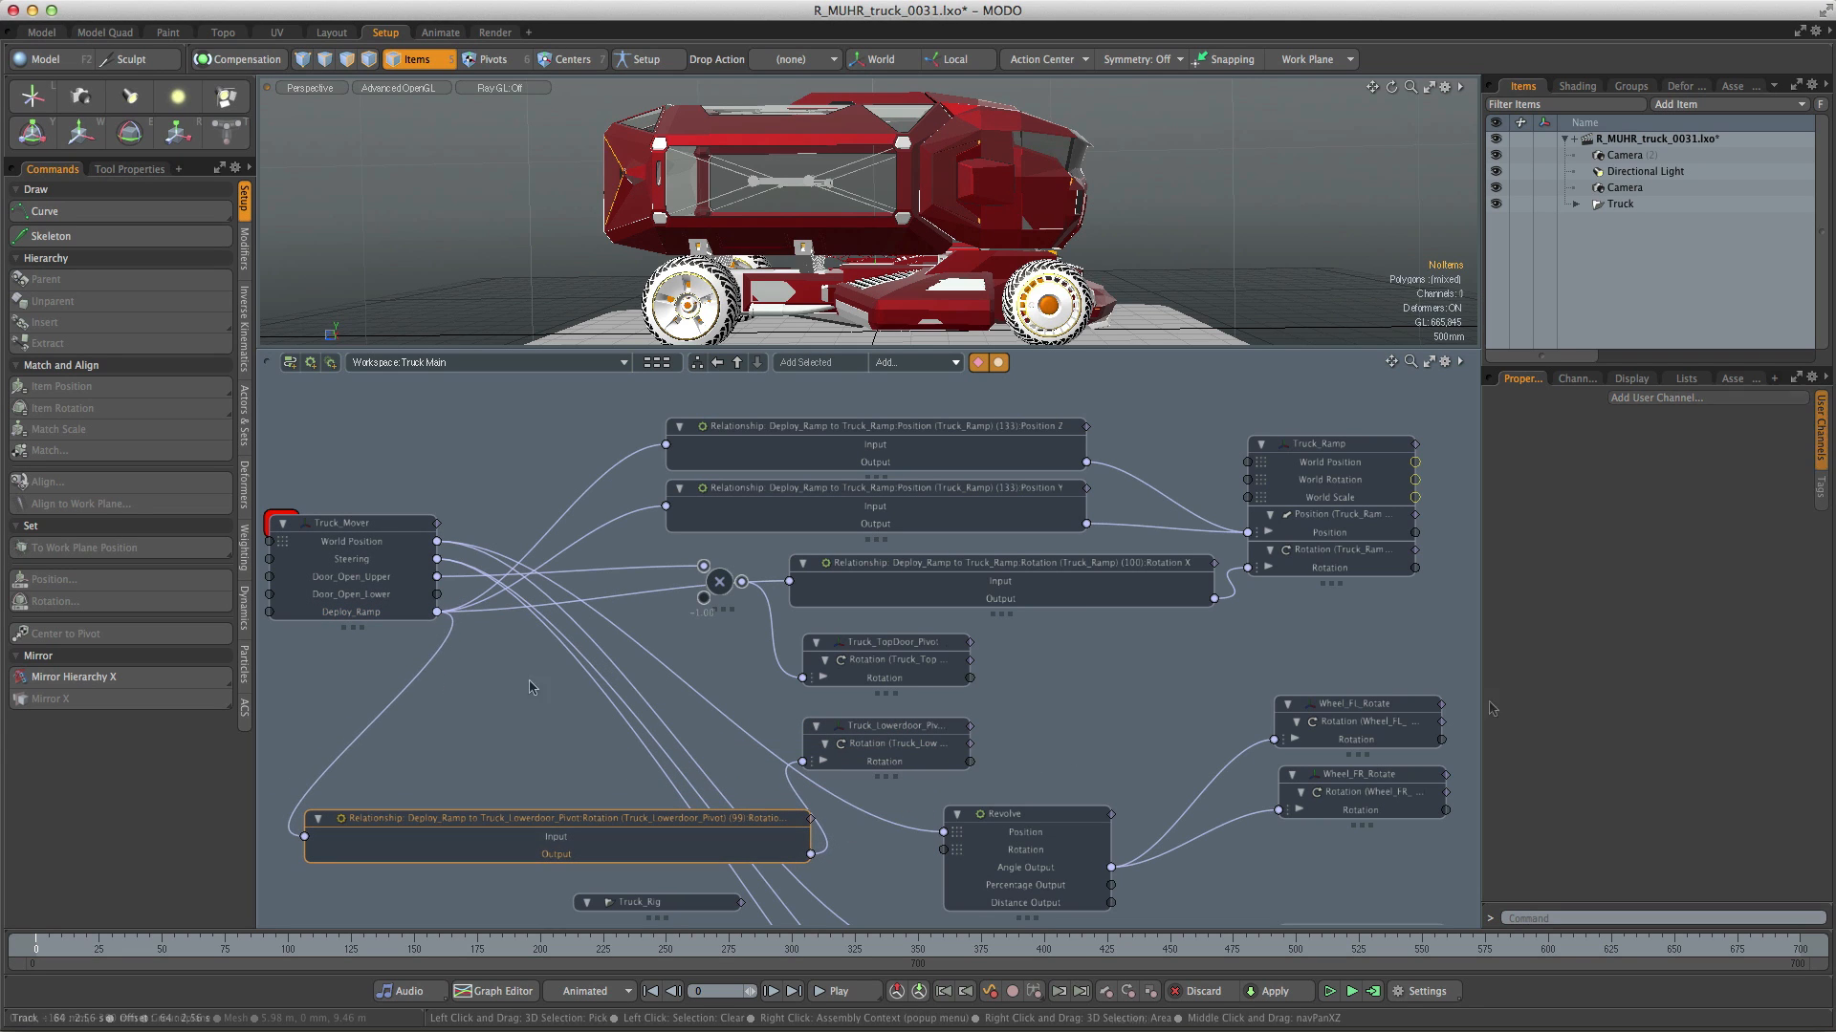
Step: Add a Basic Math Multiply node and wire the top and lower door pivots' rotations into its two inputs
click(952, 367)
mouse_move(1049, 439)
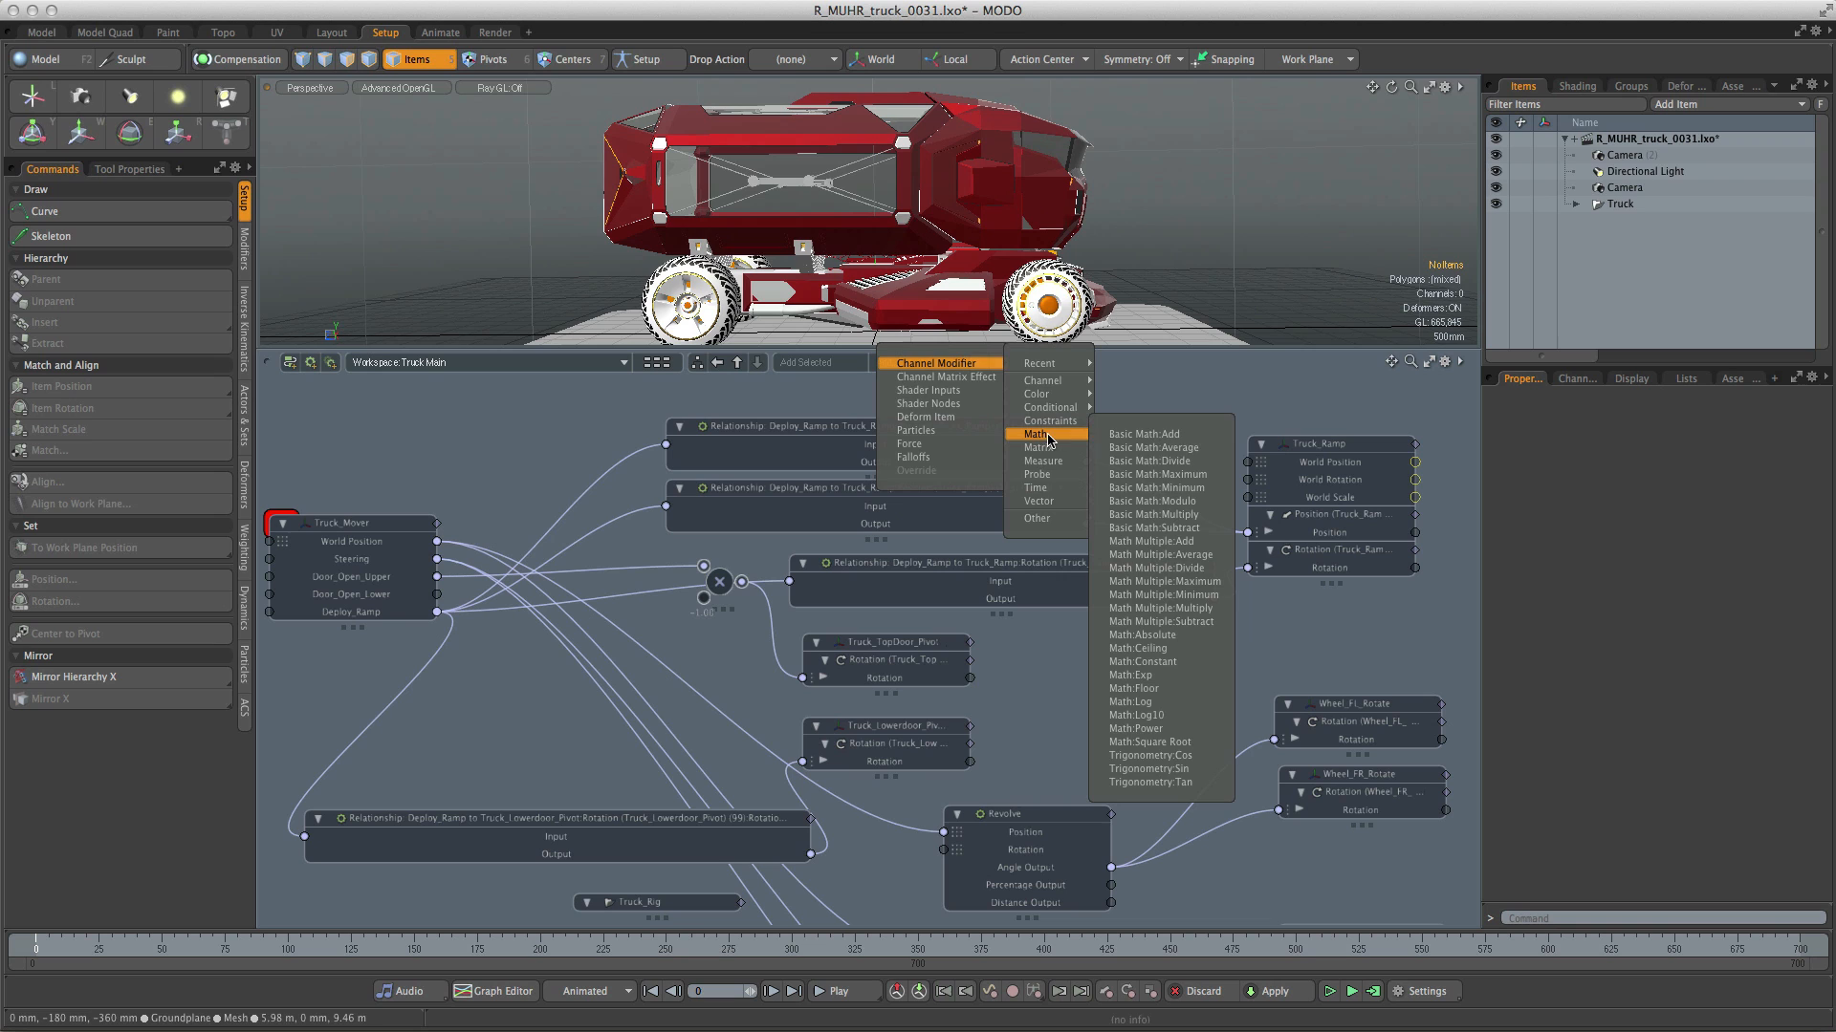
click(1134, 502)
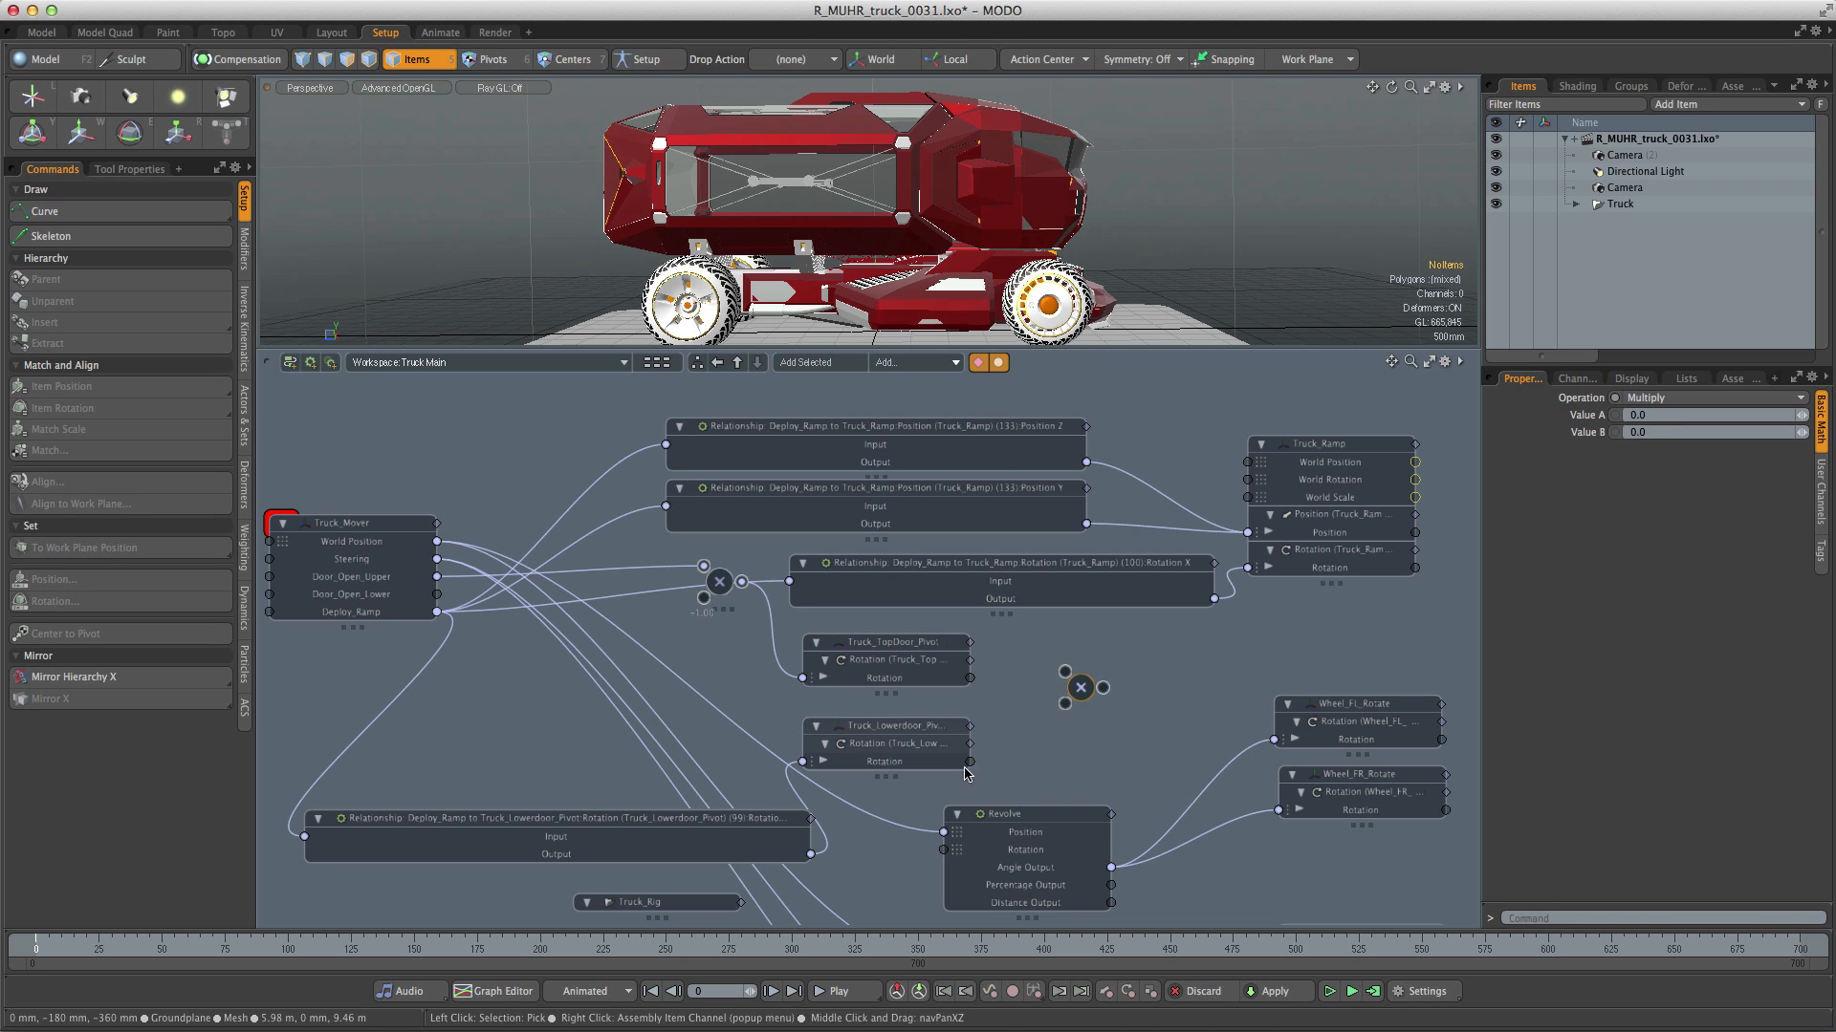
drag(1064, 675, 1065, 671)
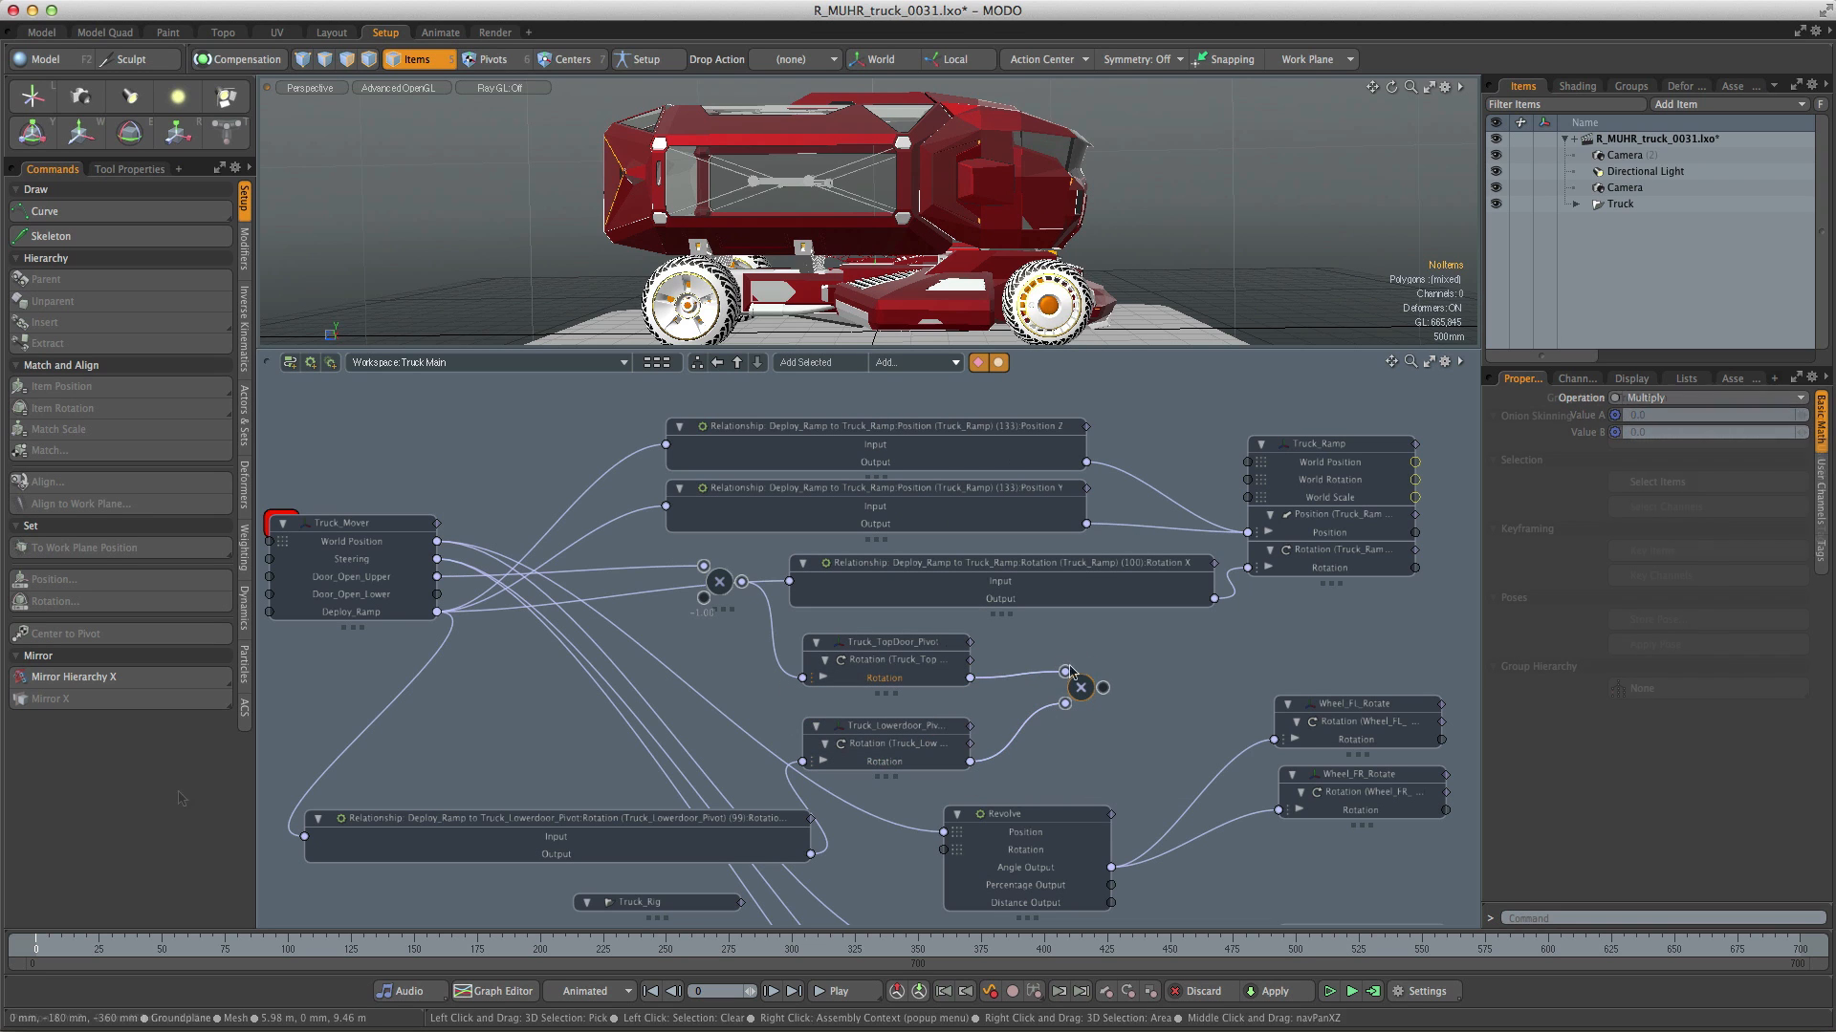
Step: Inspect the GroundHugger and Wheel RR schematic workspaces from the workspace overview
click(290, 365)
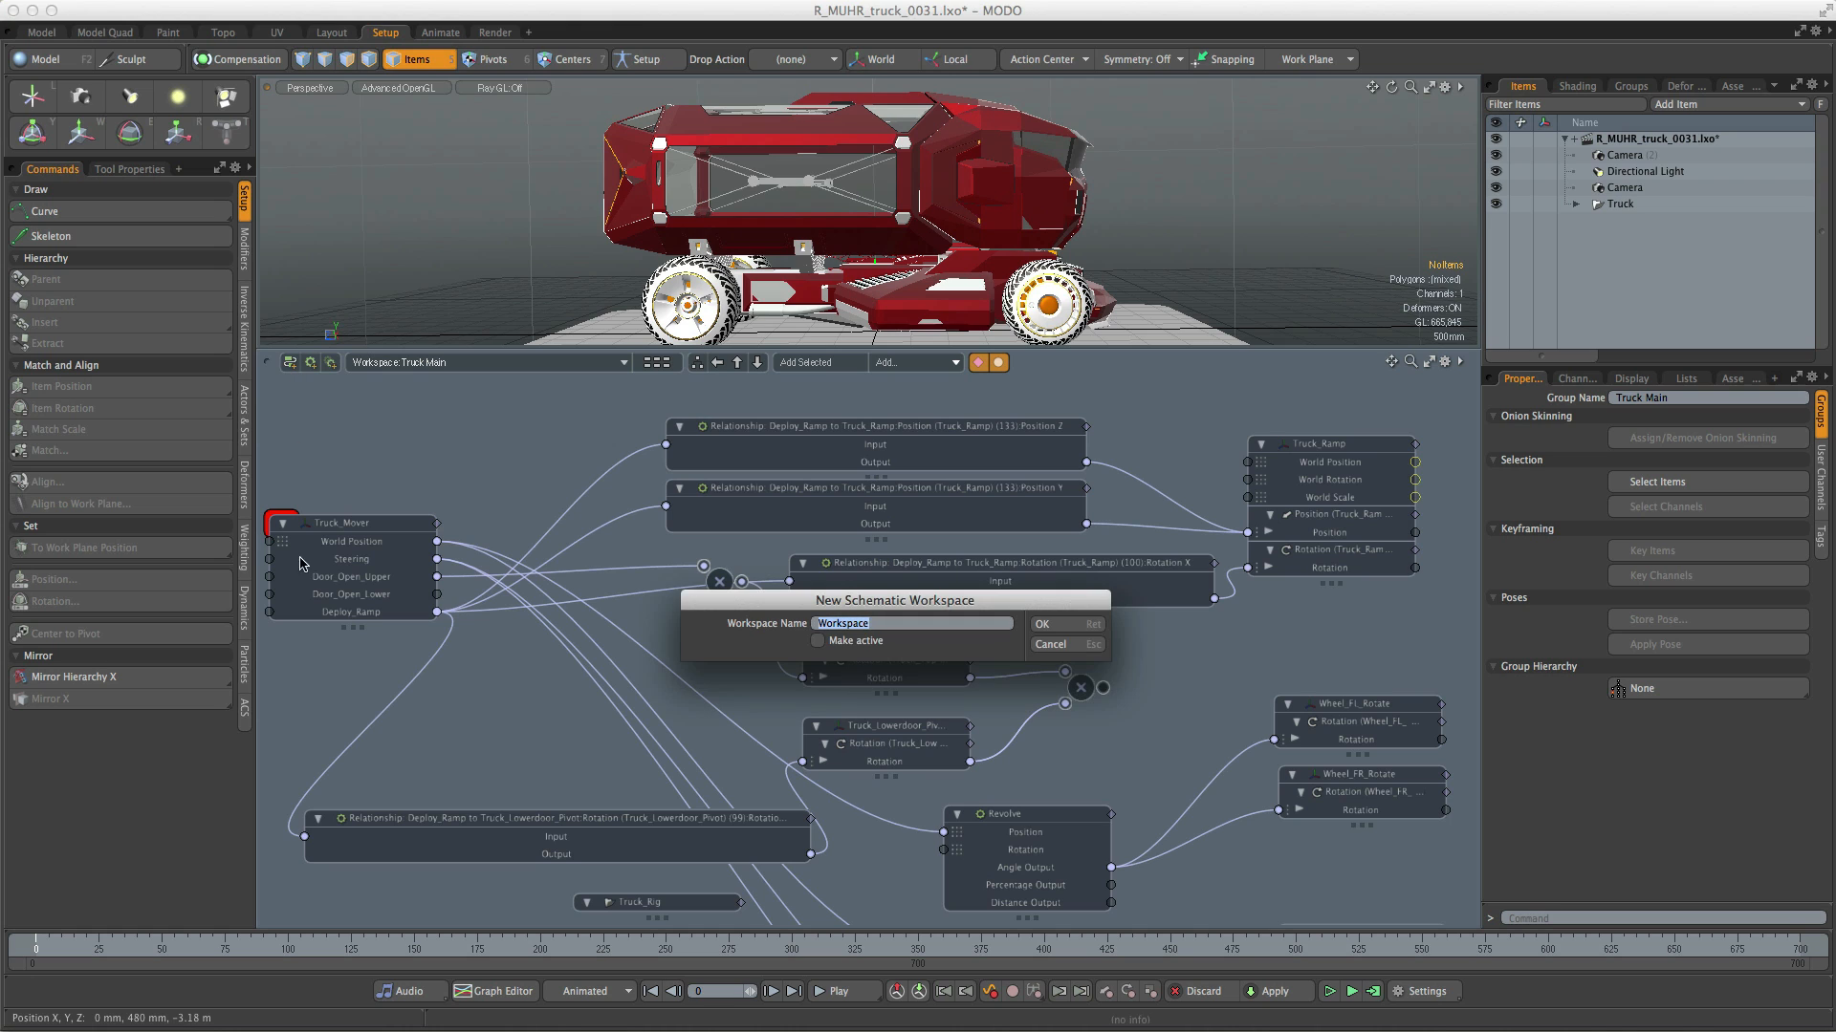
click(1051, 645)
click(664, 365)
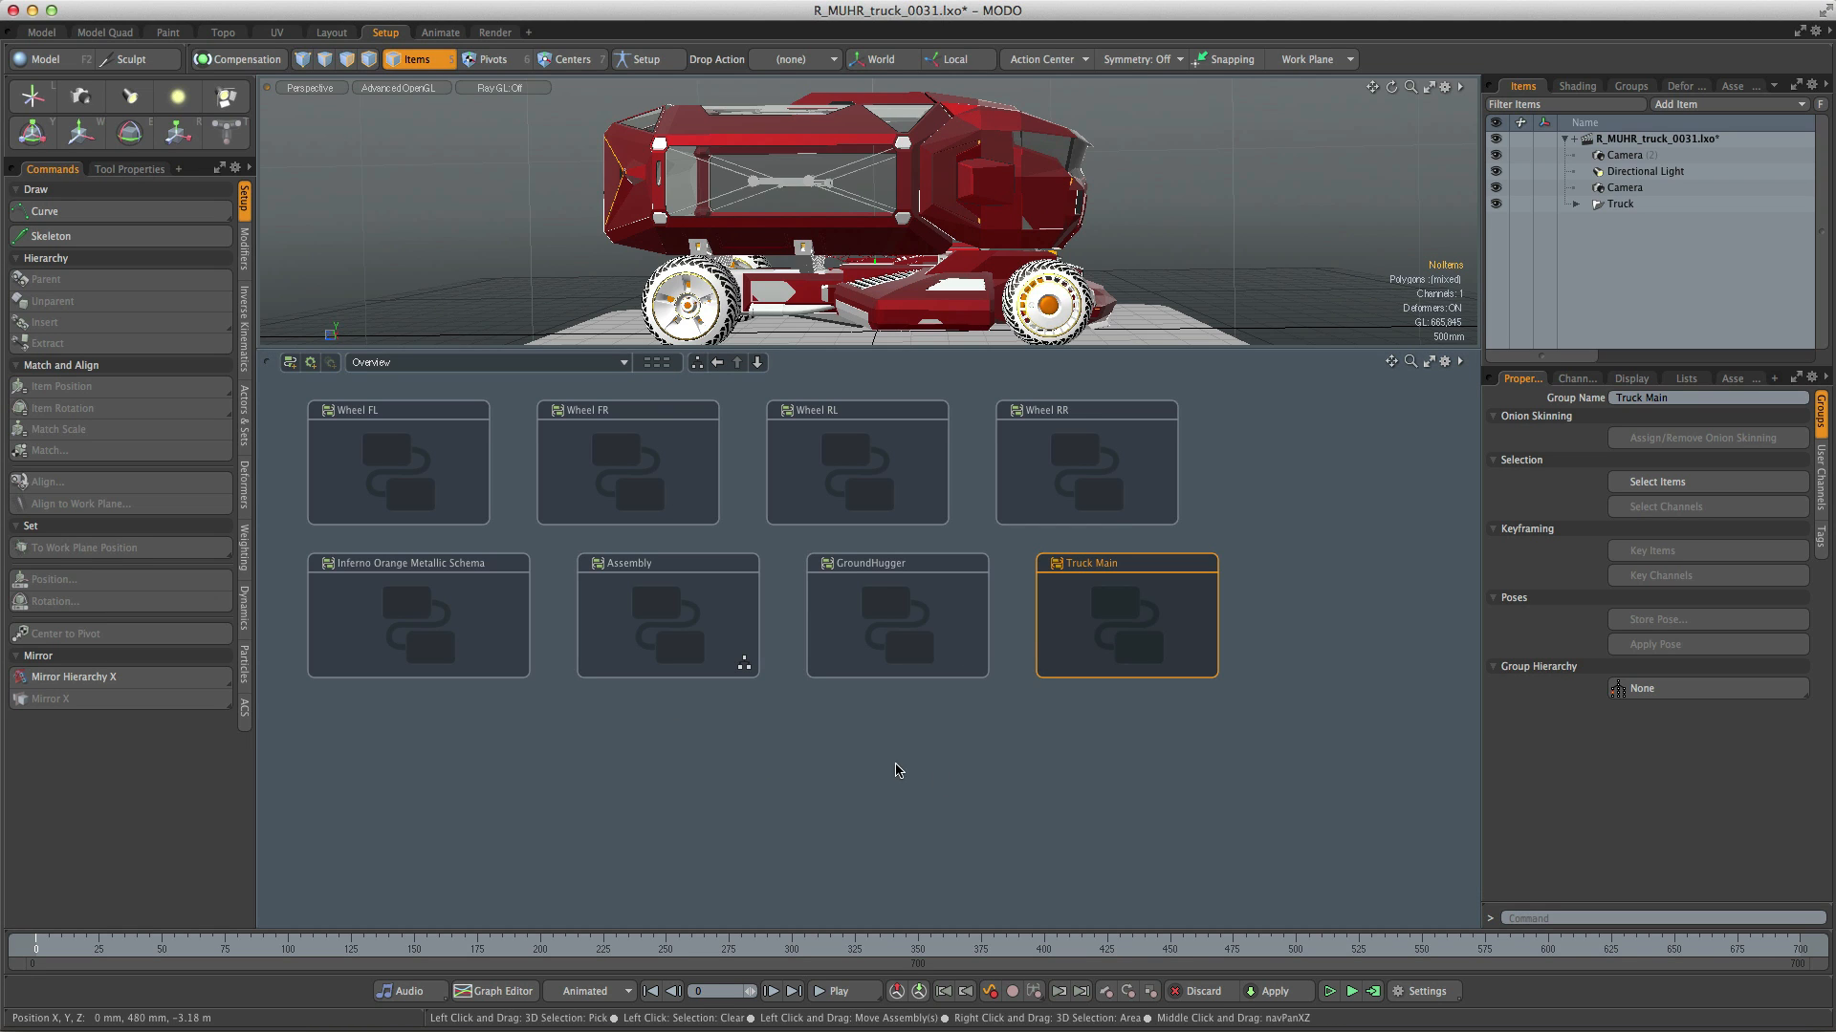
double_click(879, 577)
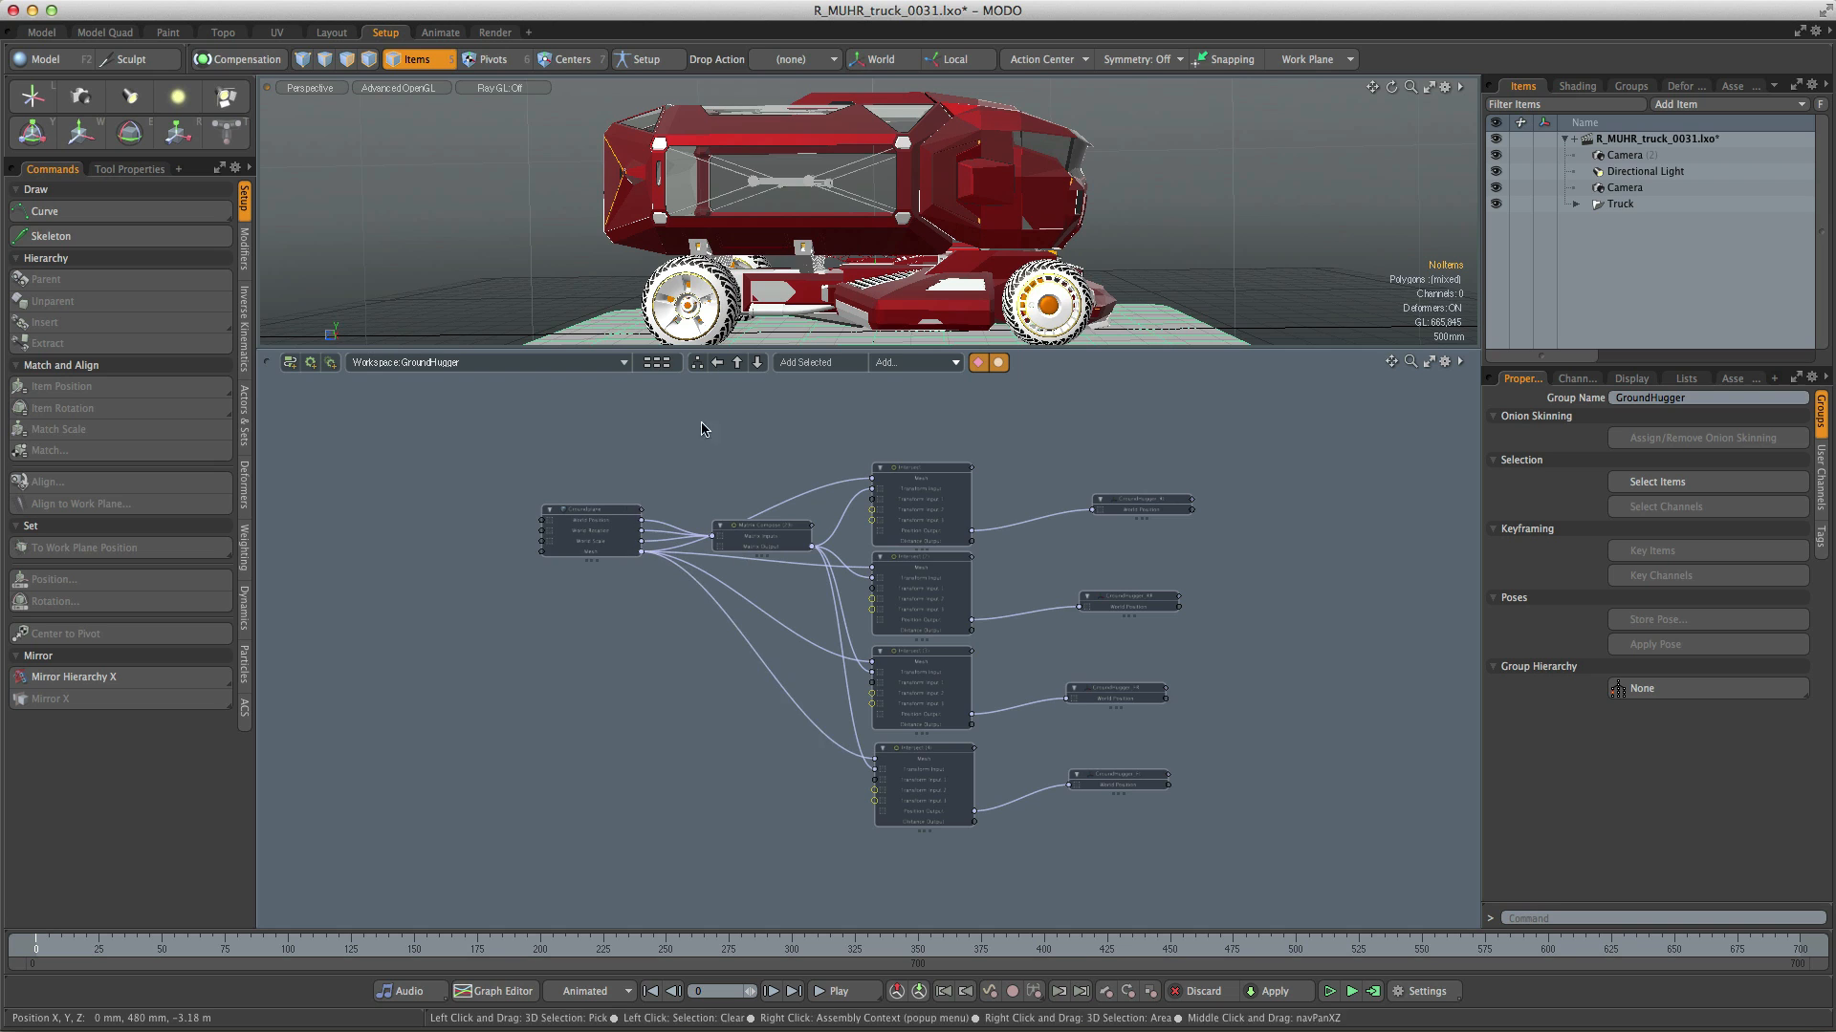
click(672, 369)
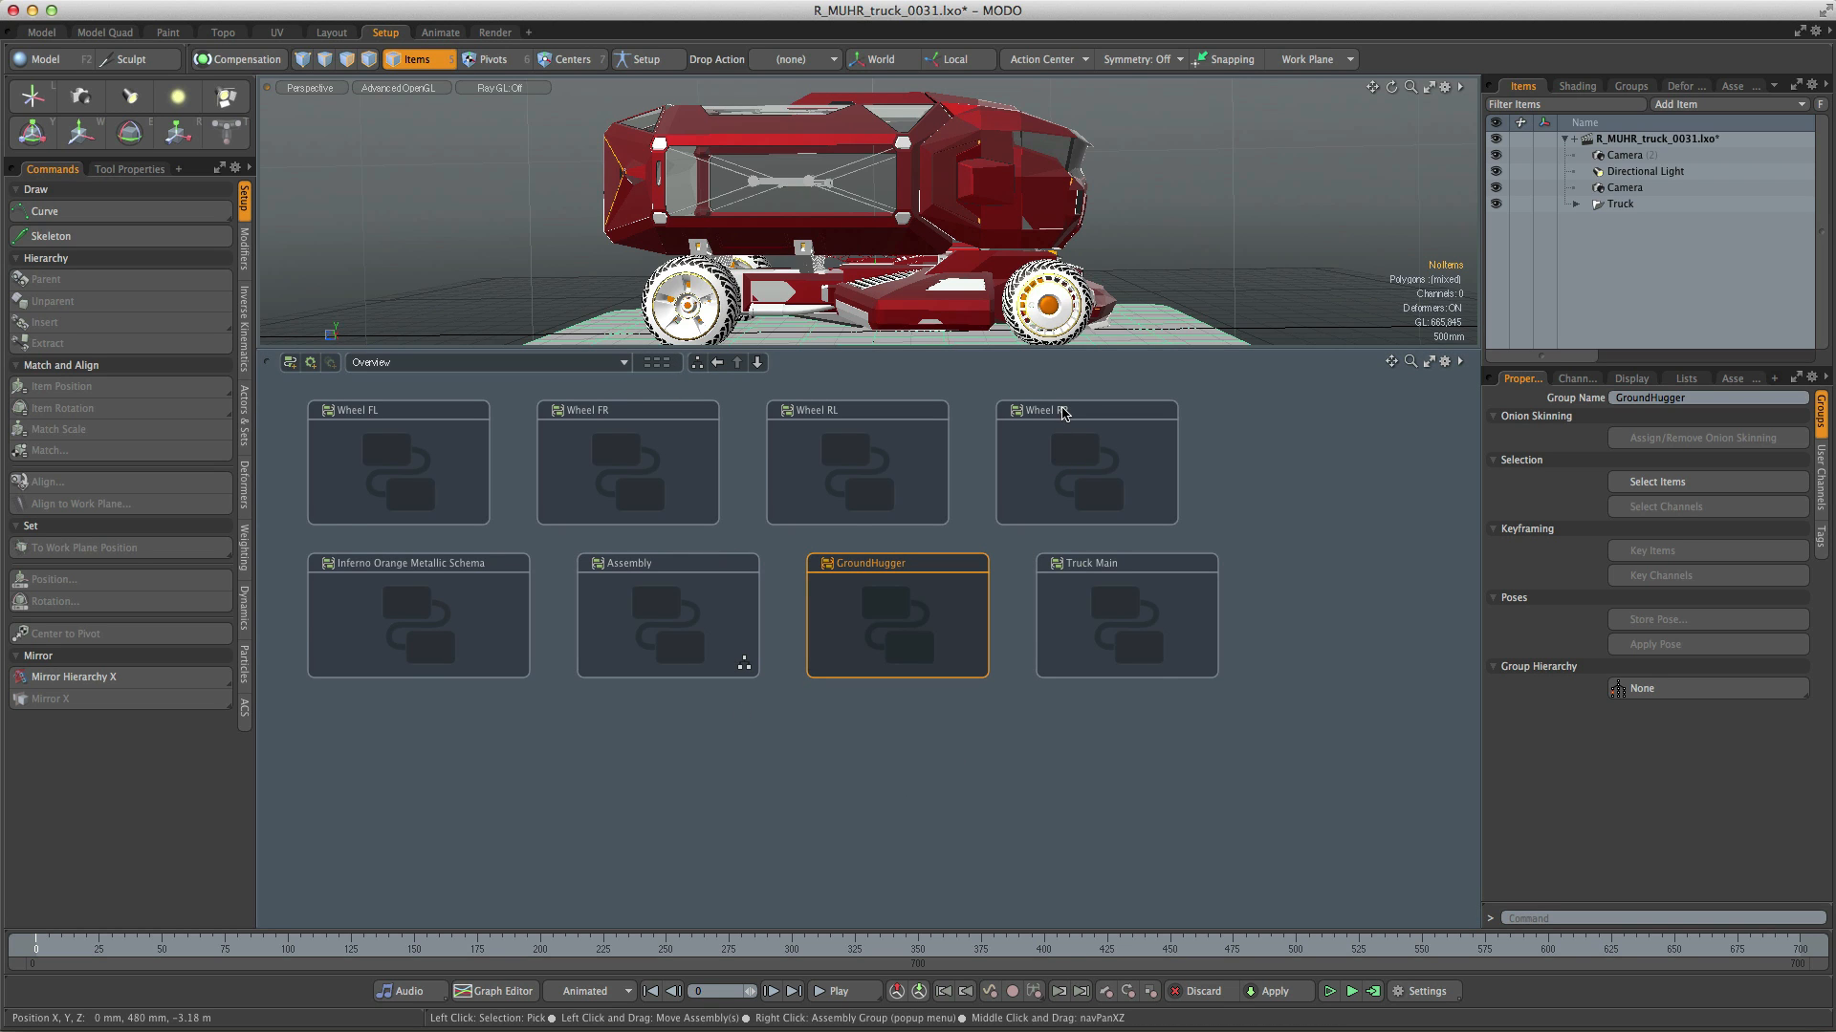
double_click(1061, 450)
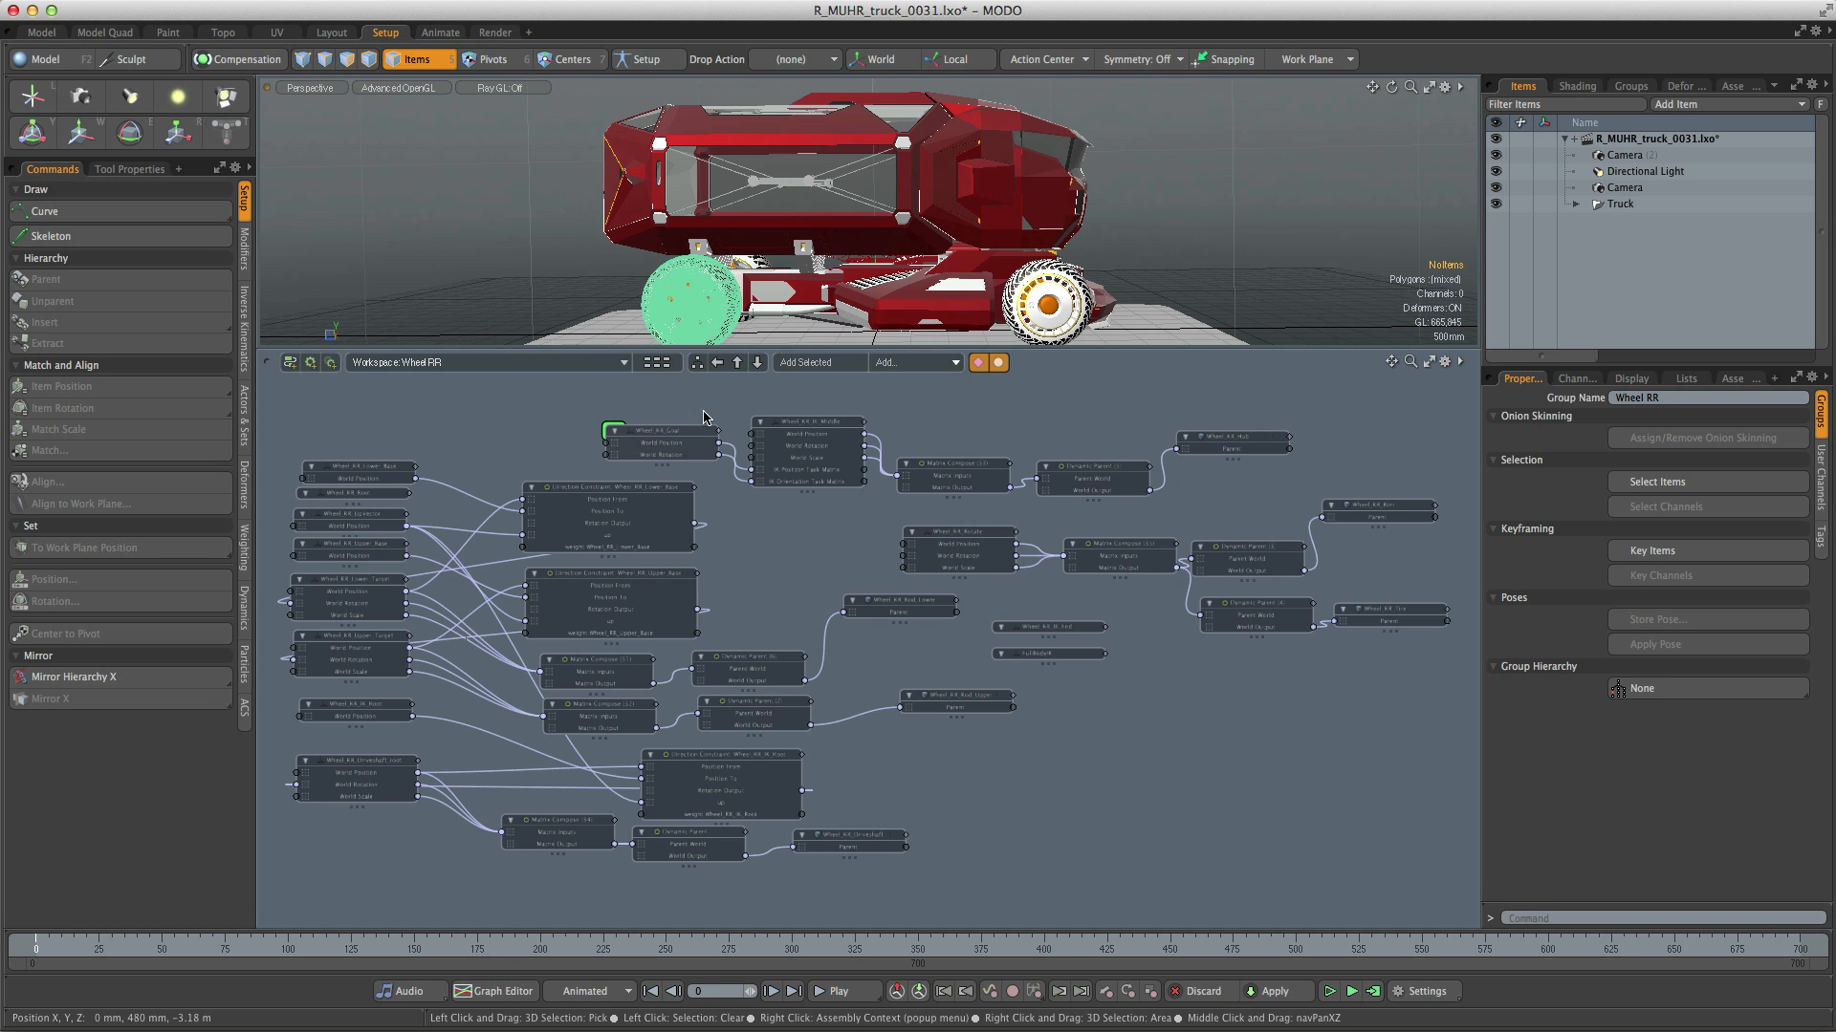
Step: Open the Inferno Orange Metallic Schema workspace and browse the channel modifier categories that can be added
click(657, 362)
click(612, 363)
mouse_move(612, 372)
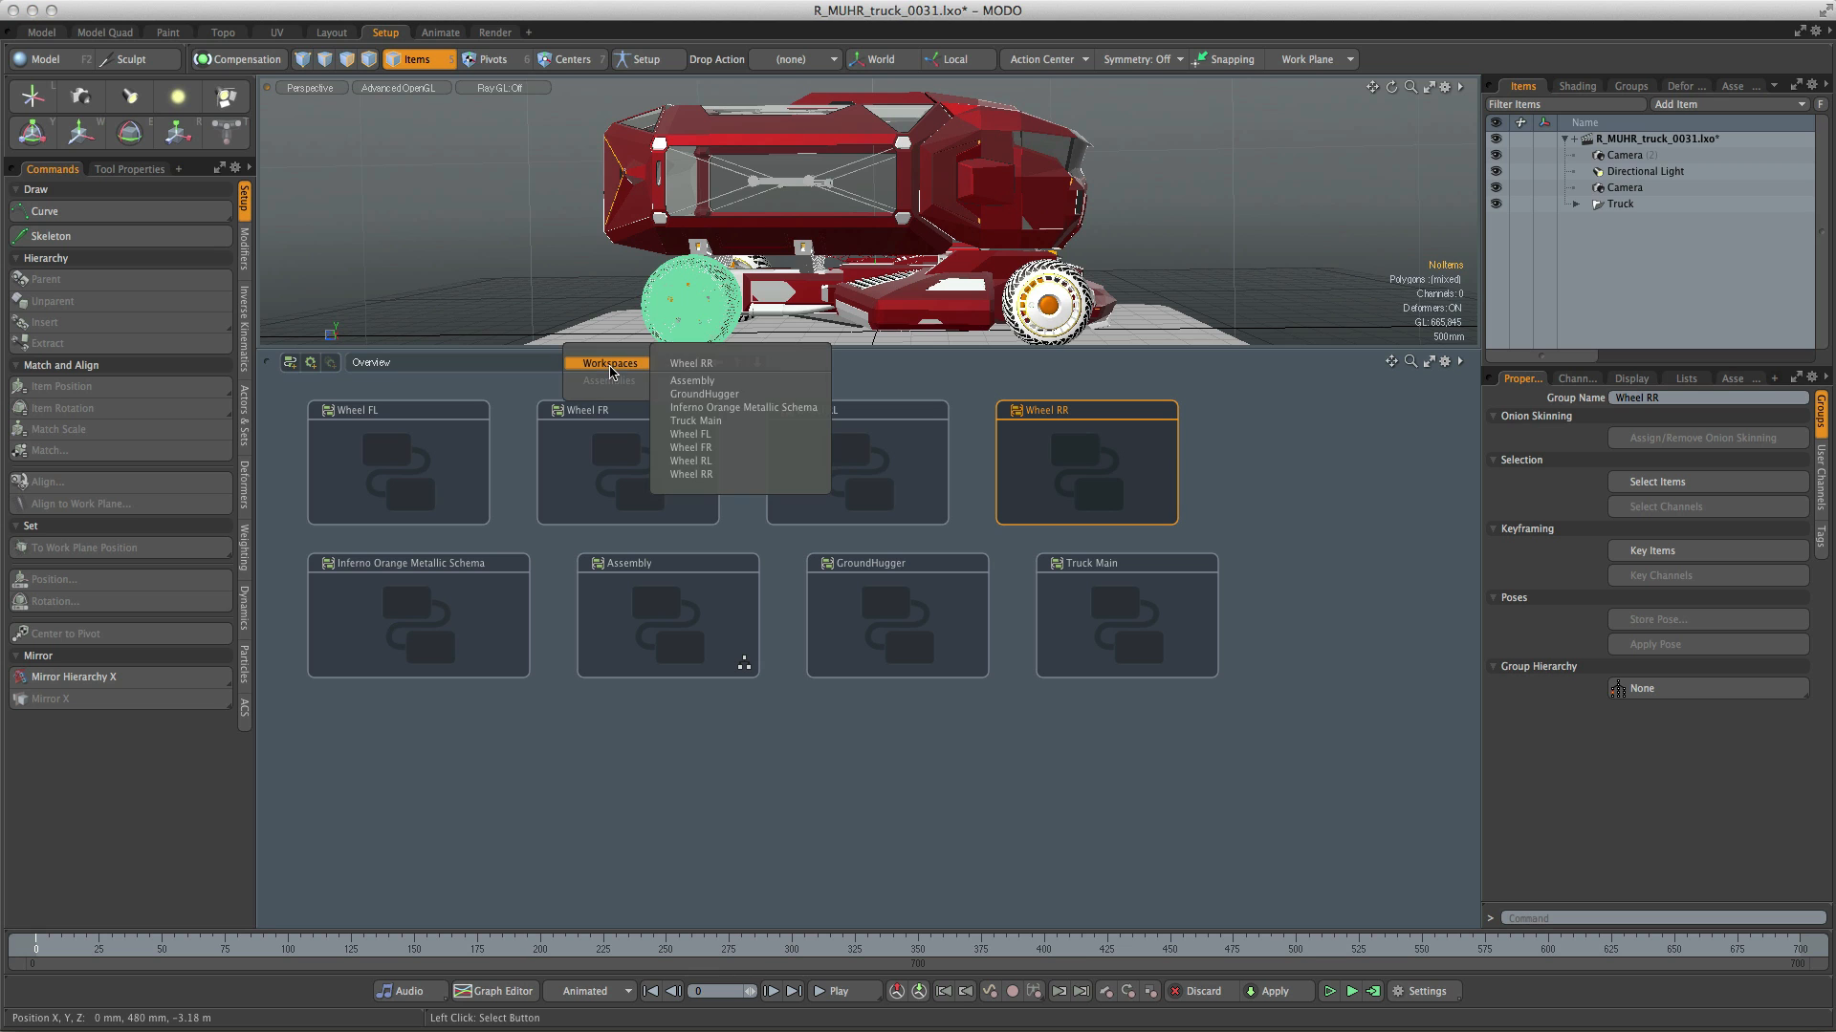
click(742, 407)
right_click(939, 366)
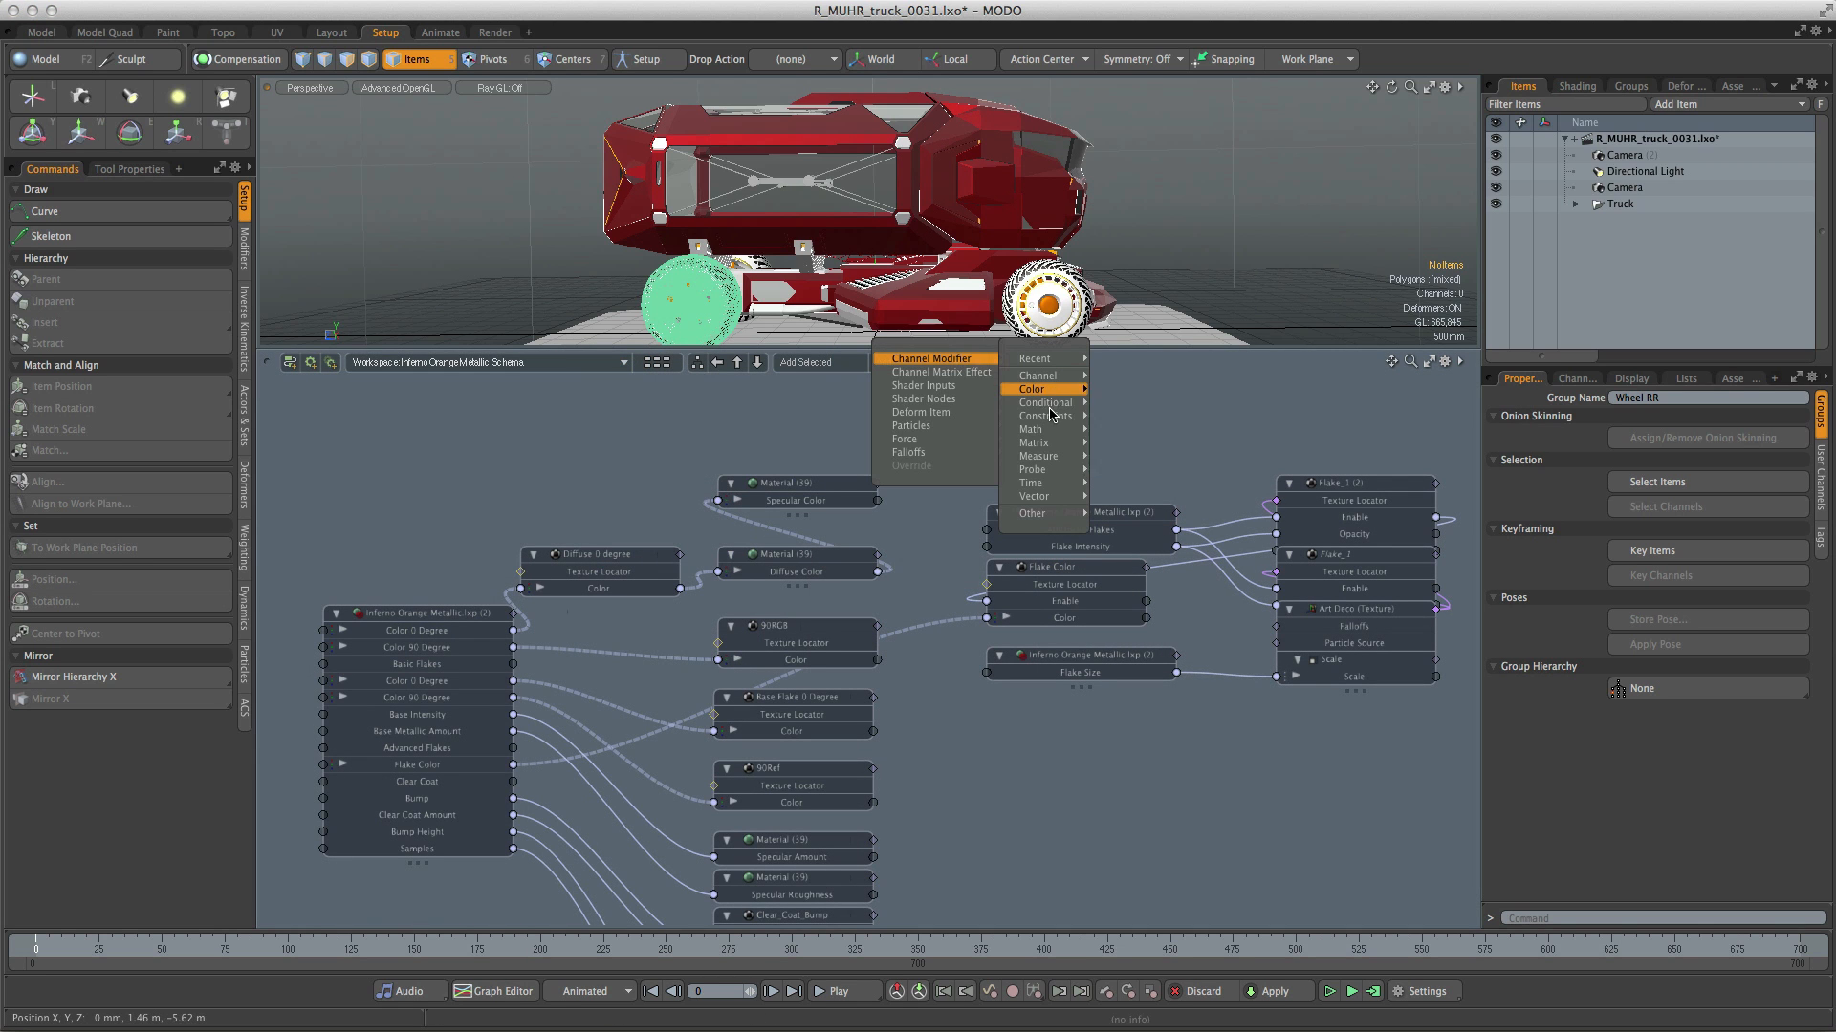
mouse_move(1052, 407)
mouse_move(1058, 441)
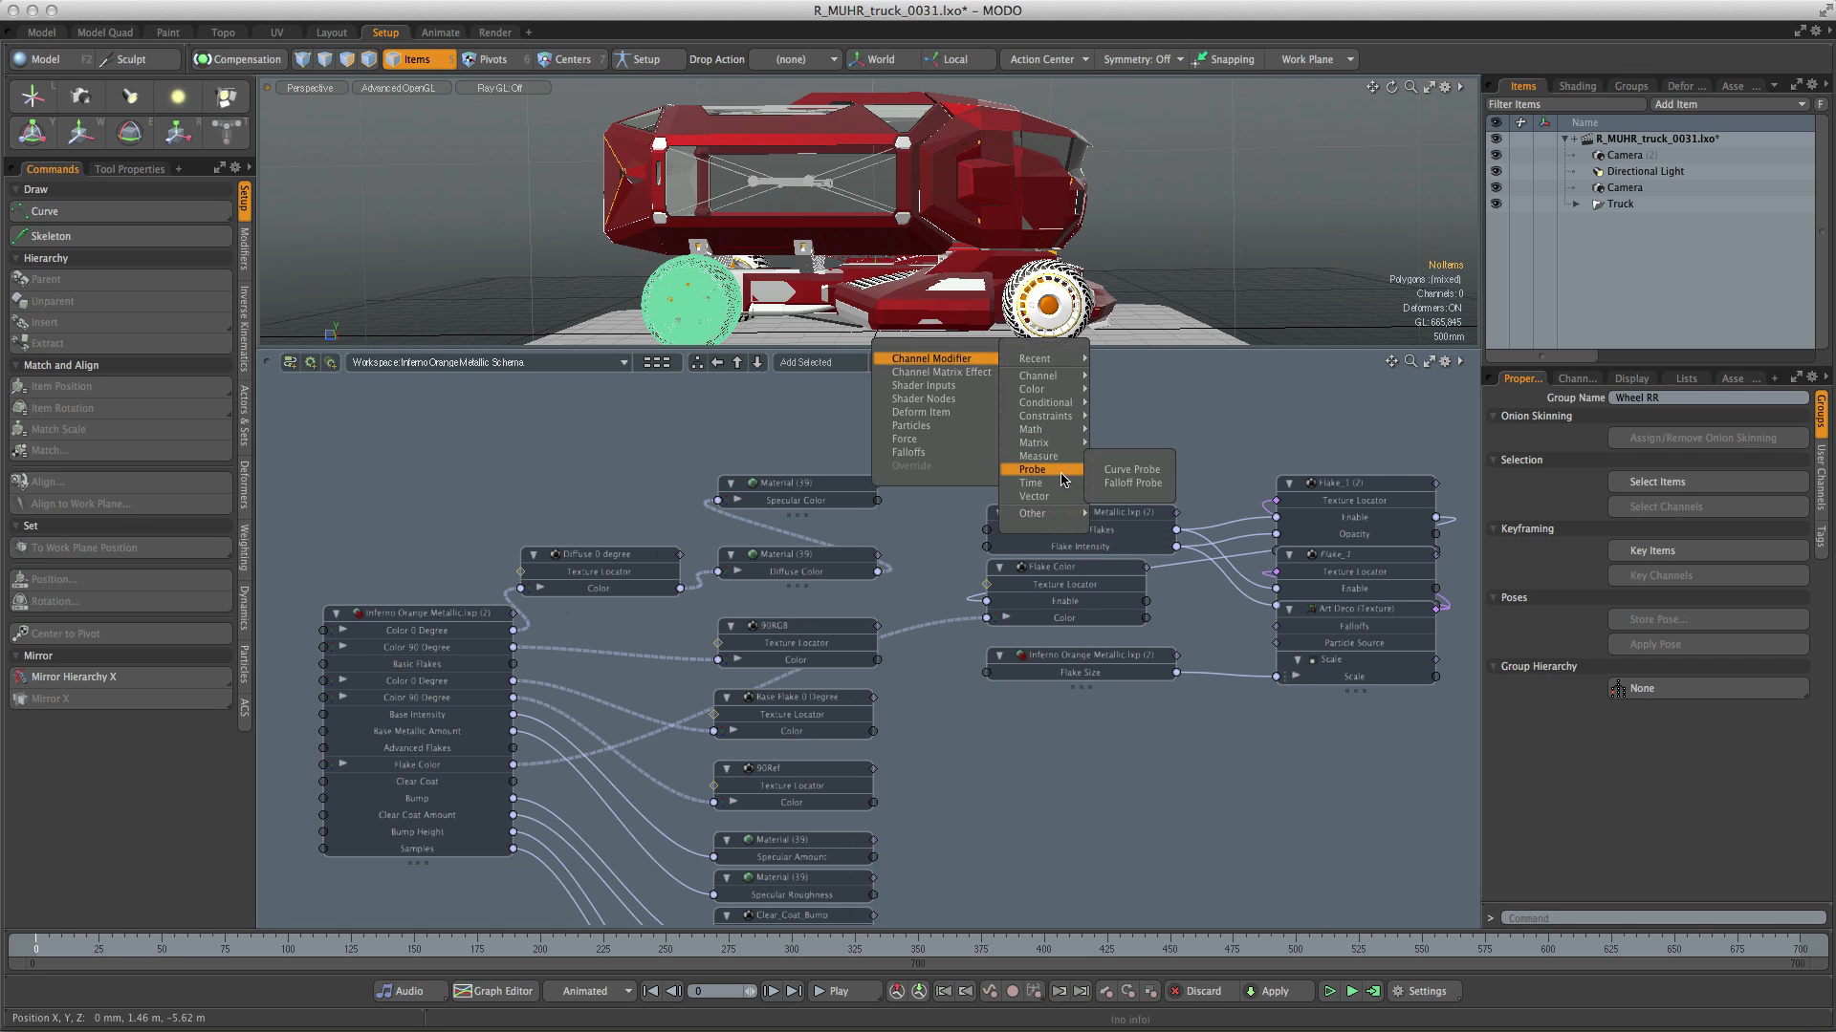
mouse_move(1066, 523)
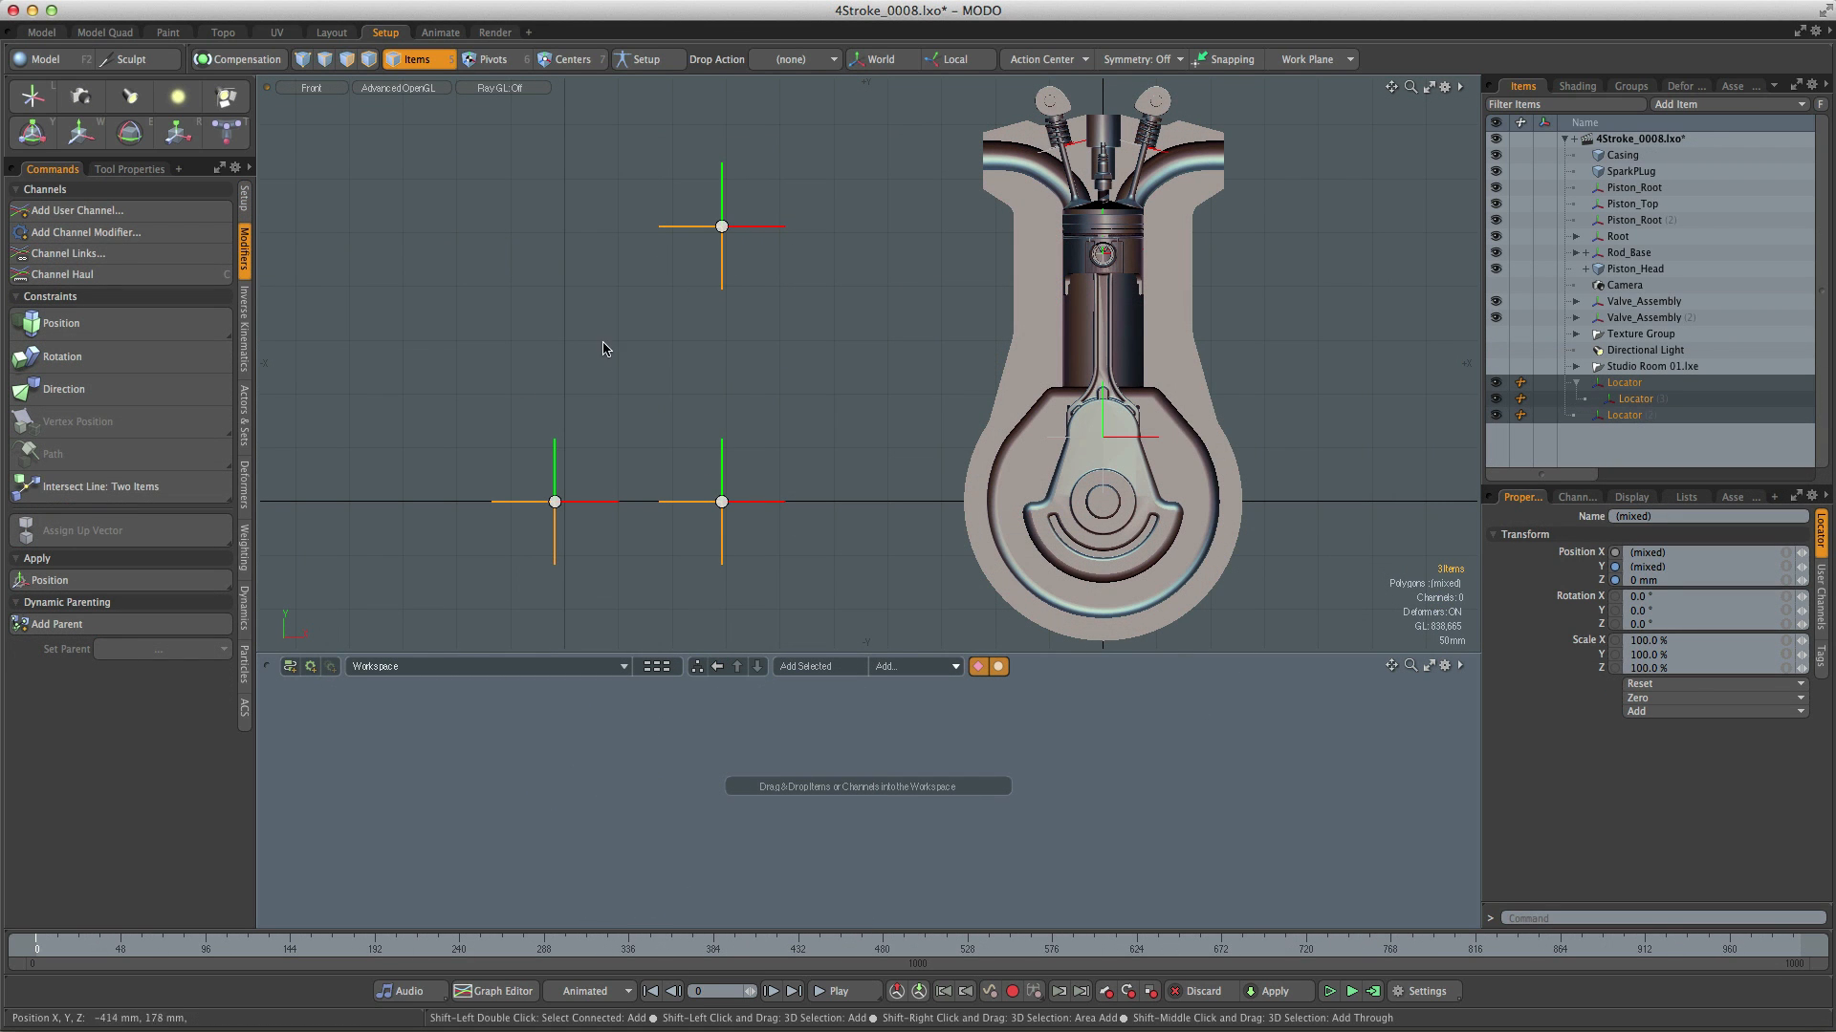
Step: Apply the two-item line intersect constraint to the three selected locators and set its length to 300 mm
click(100, 486)
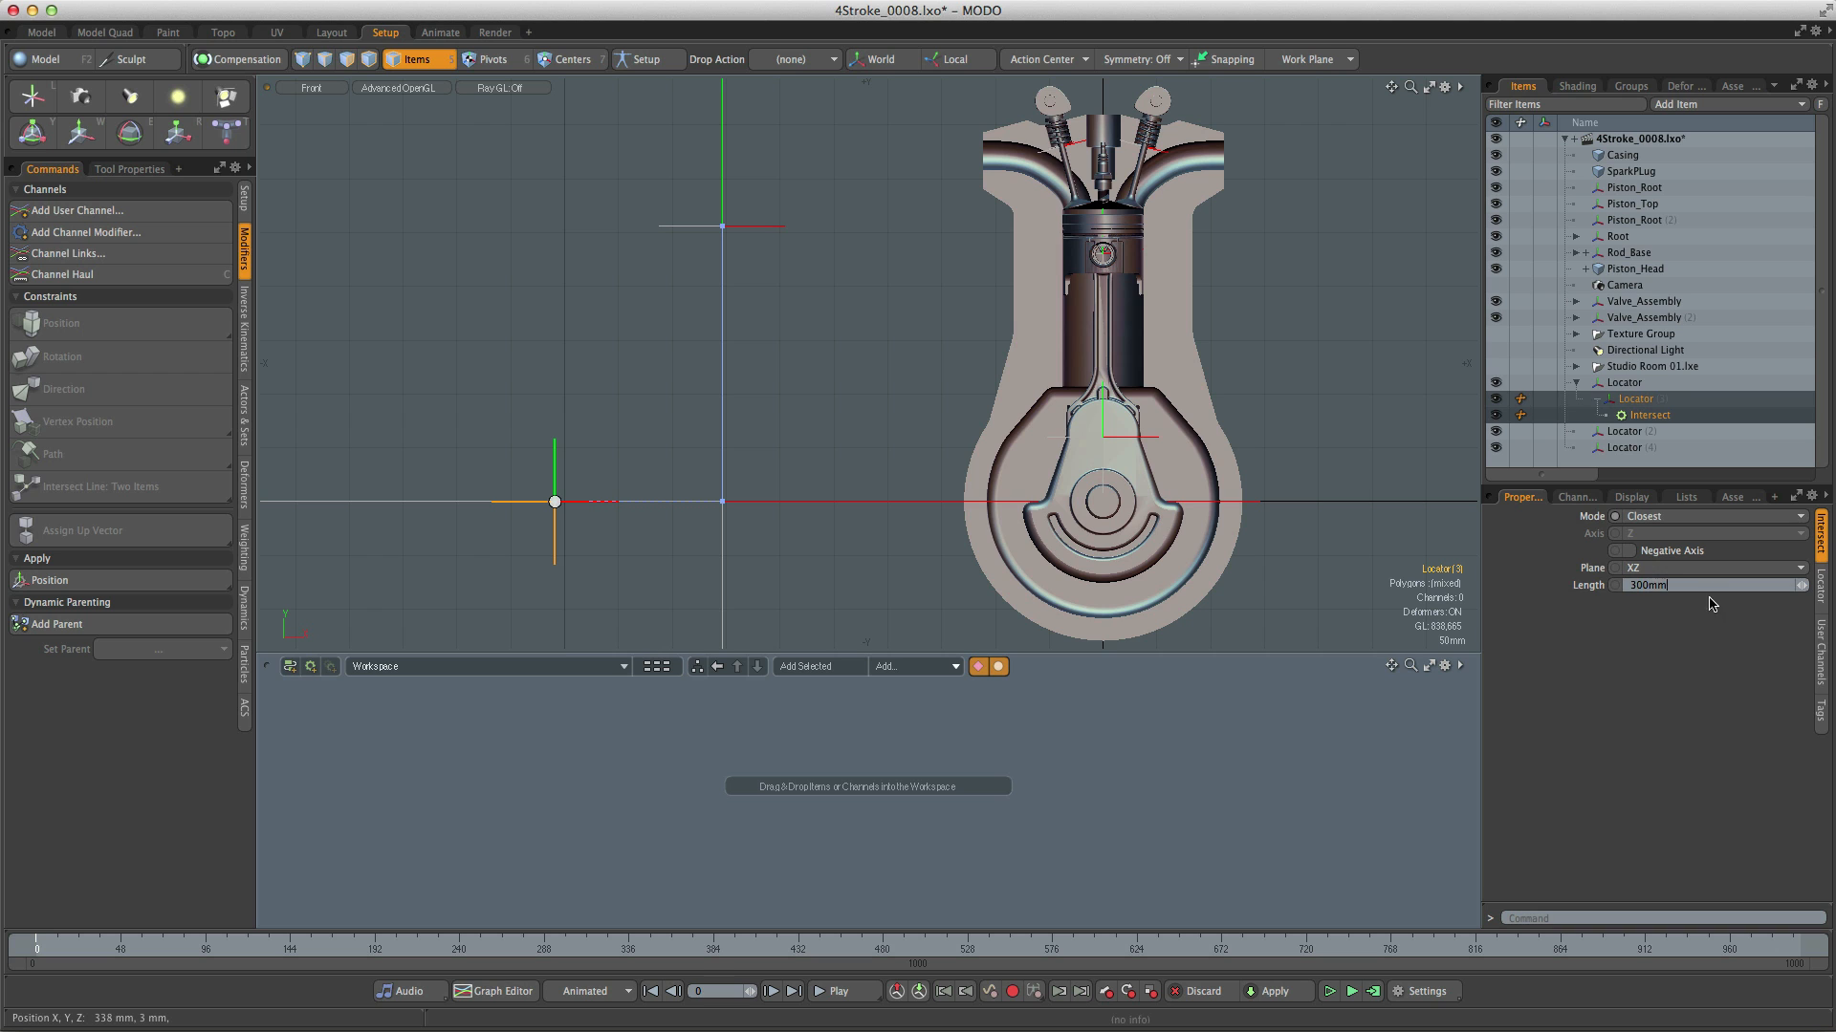
text(300mm)
key(Return)
Step: Rotate the parent locator at the base of the linkage about Z to about -367°
click(745, 475)
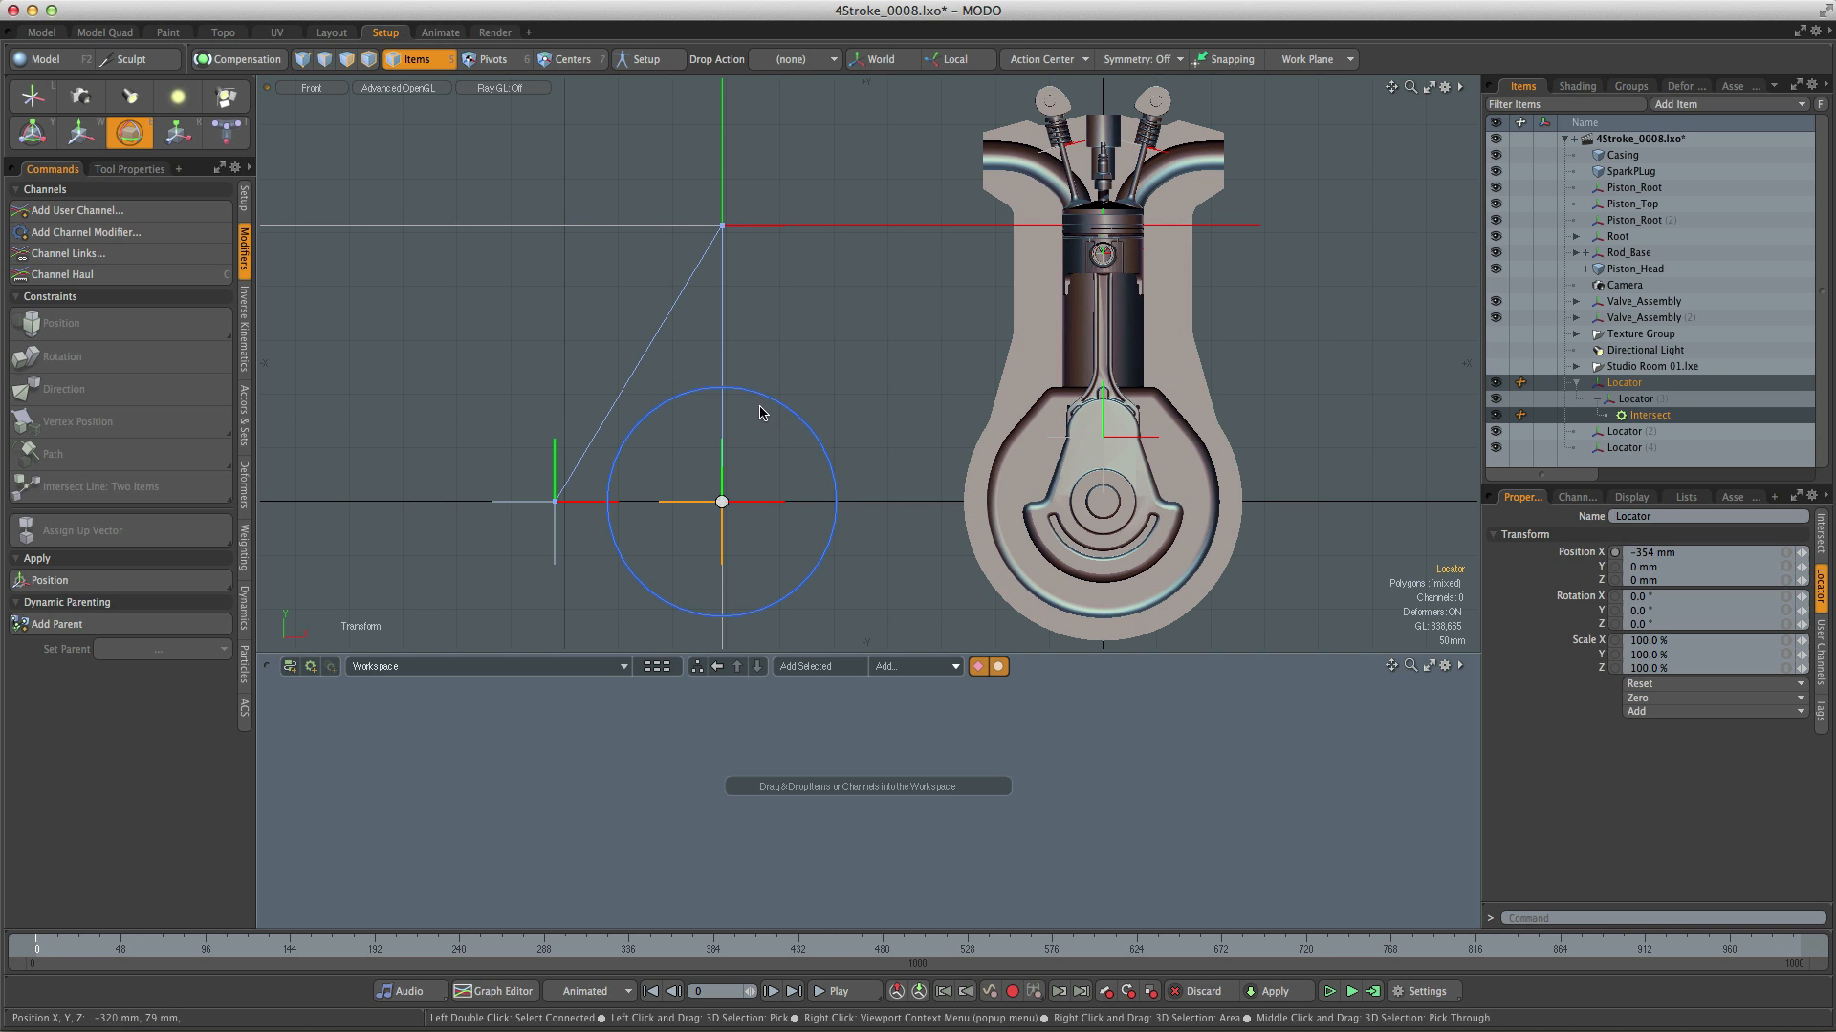
drag(761, 413, 741, 469)
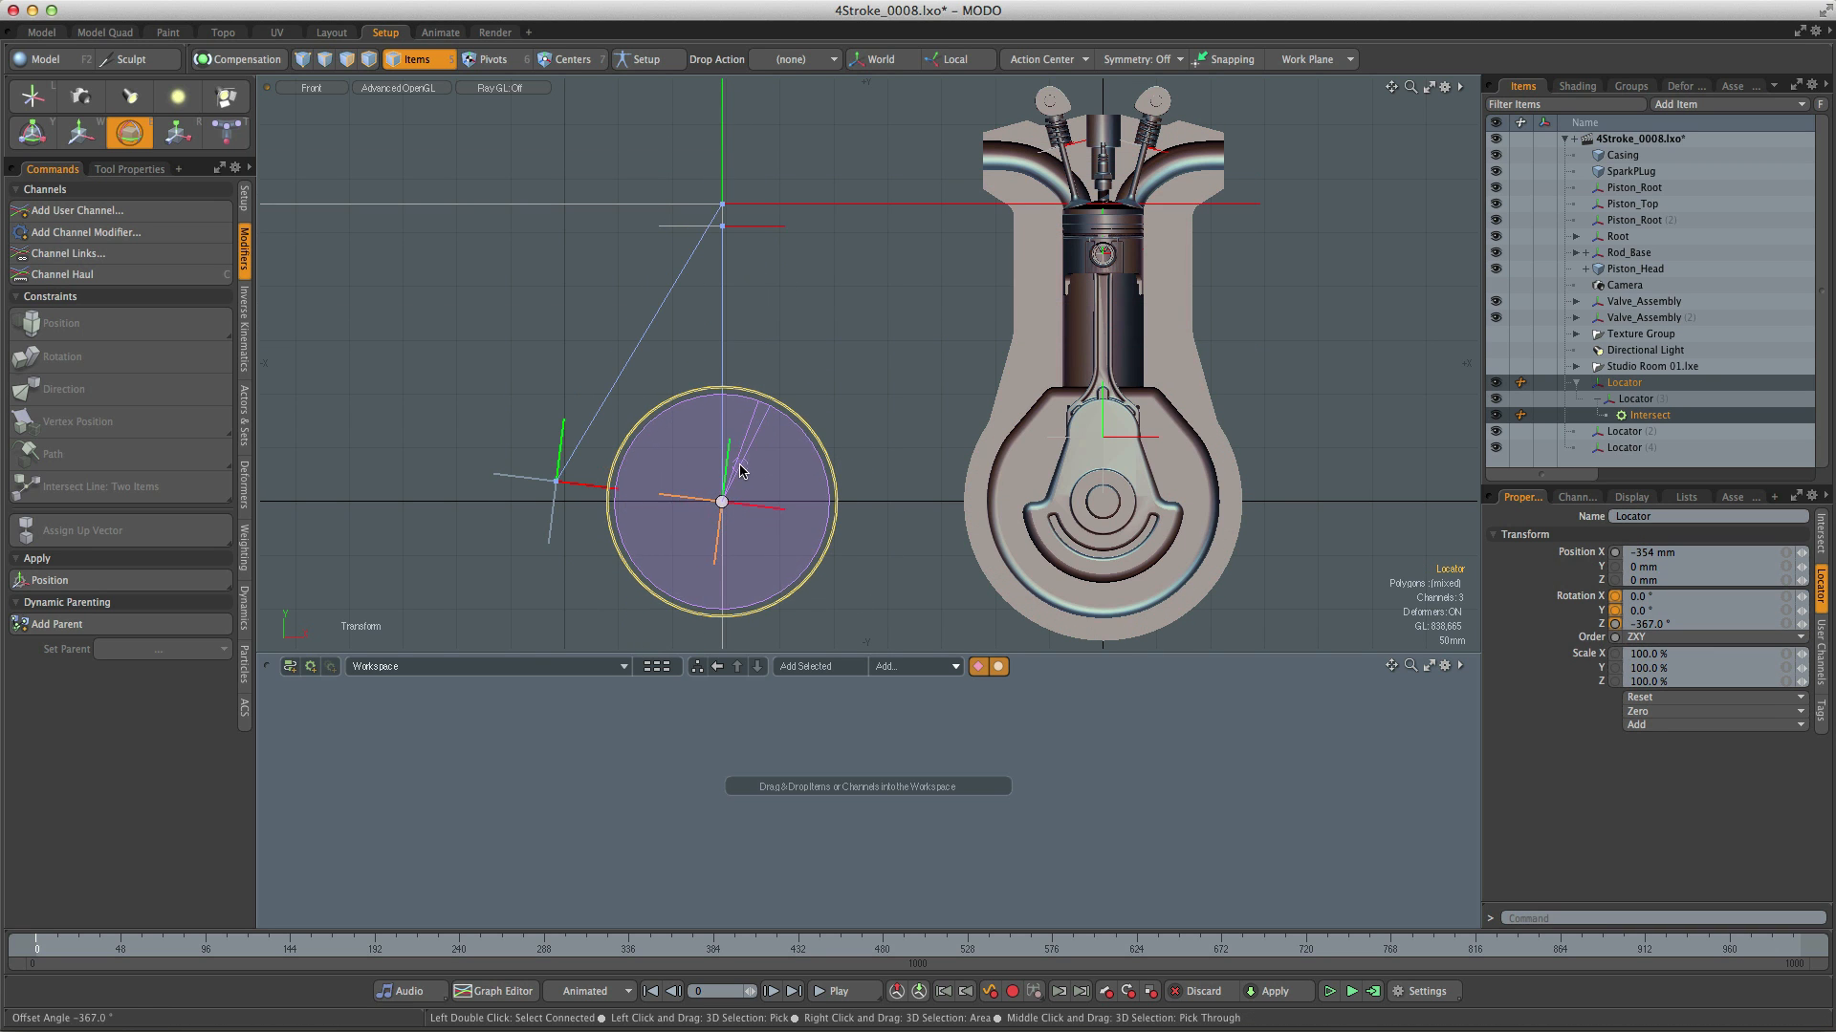
key(space)
Step: Add the selected locator and its intersect modifier to the schematic workspace
click(813, 667)
scroll(824, 787, down, 2)
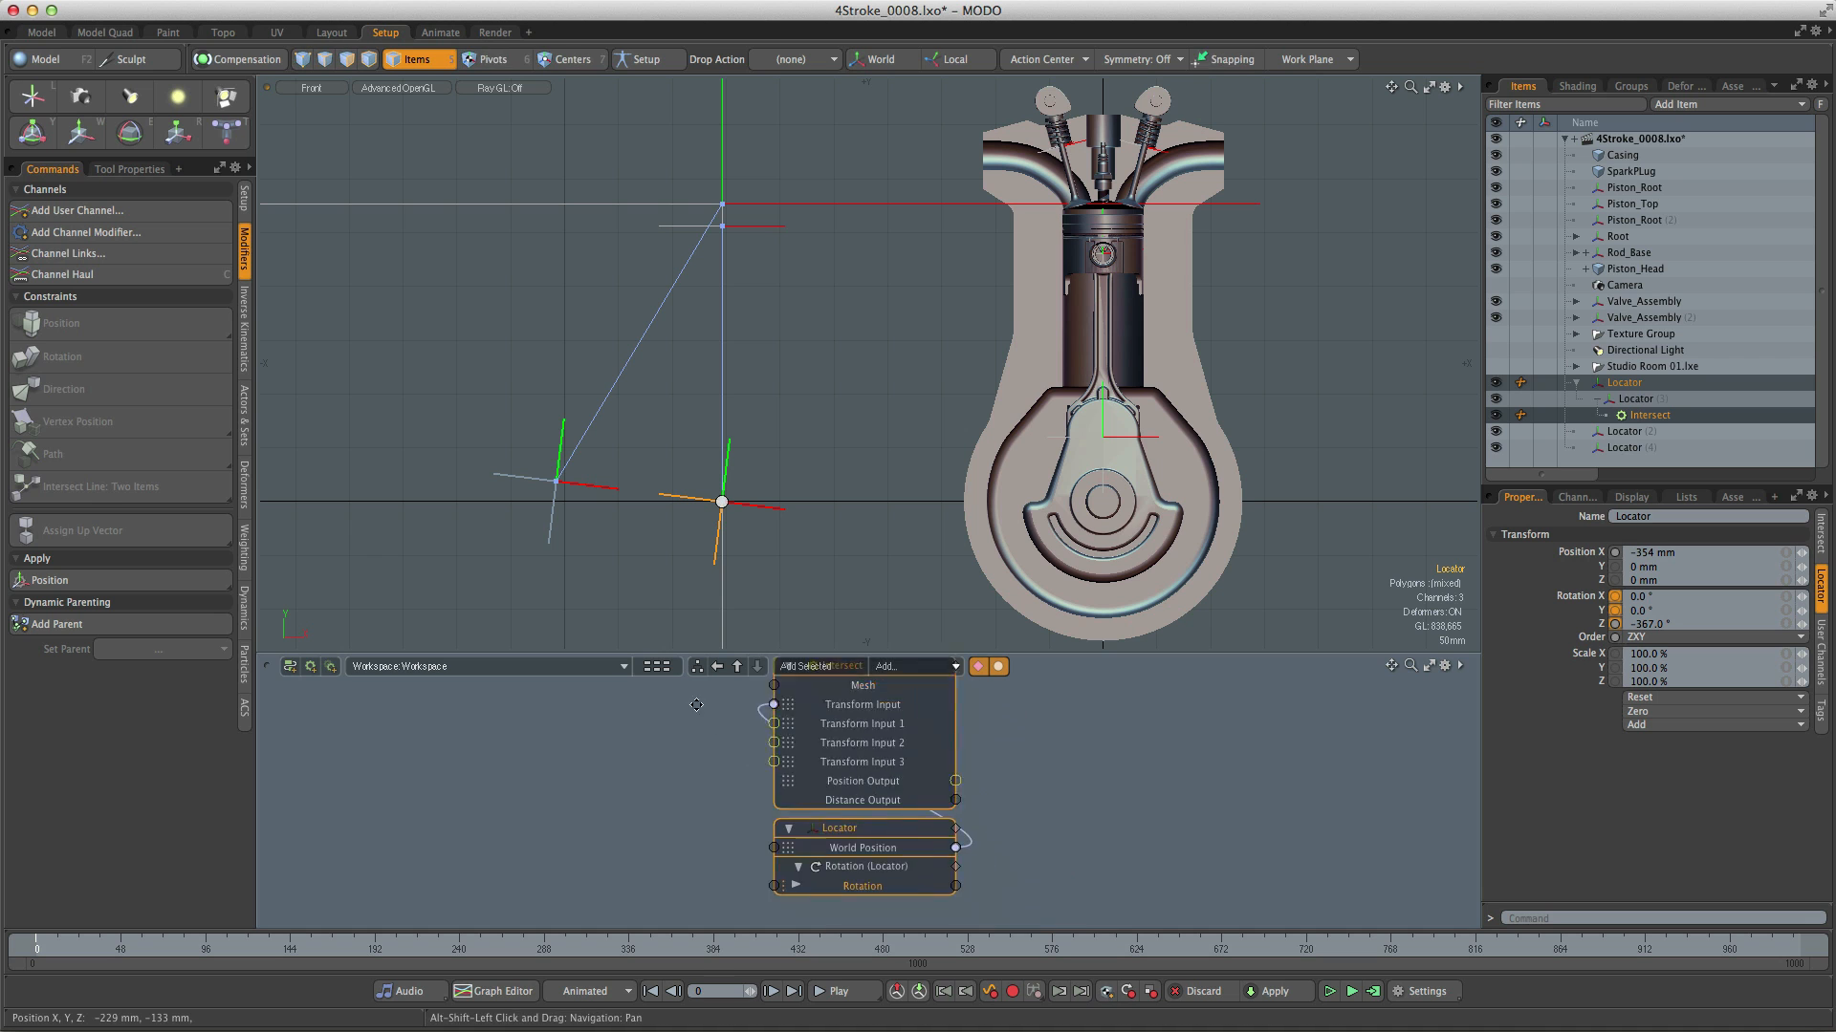
alt+shift+drag(824, 787, 803, 817)
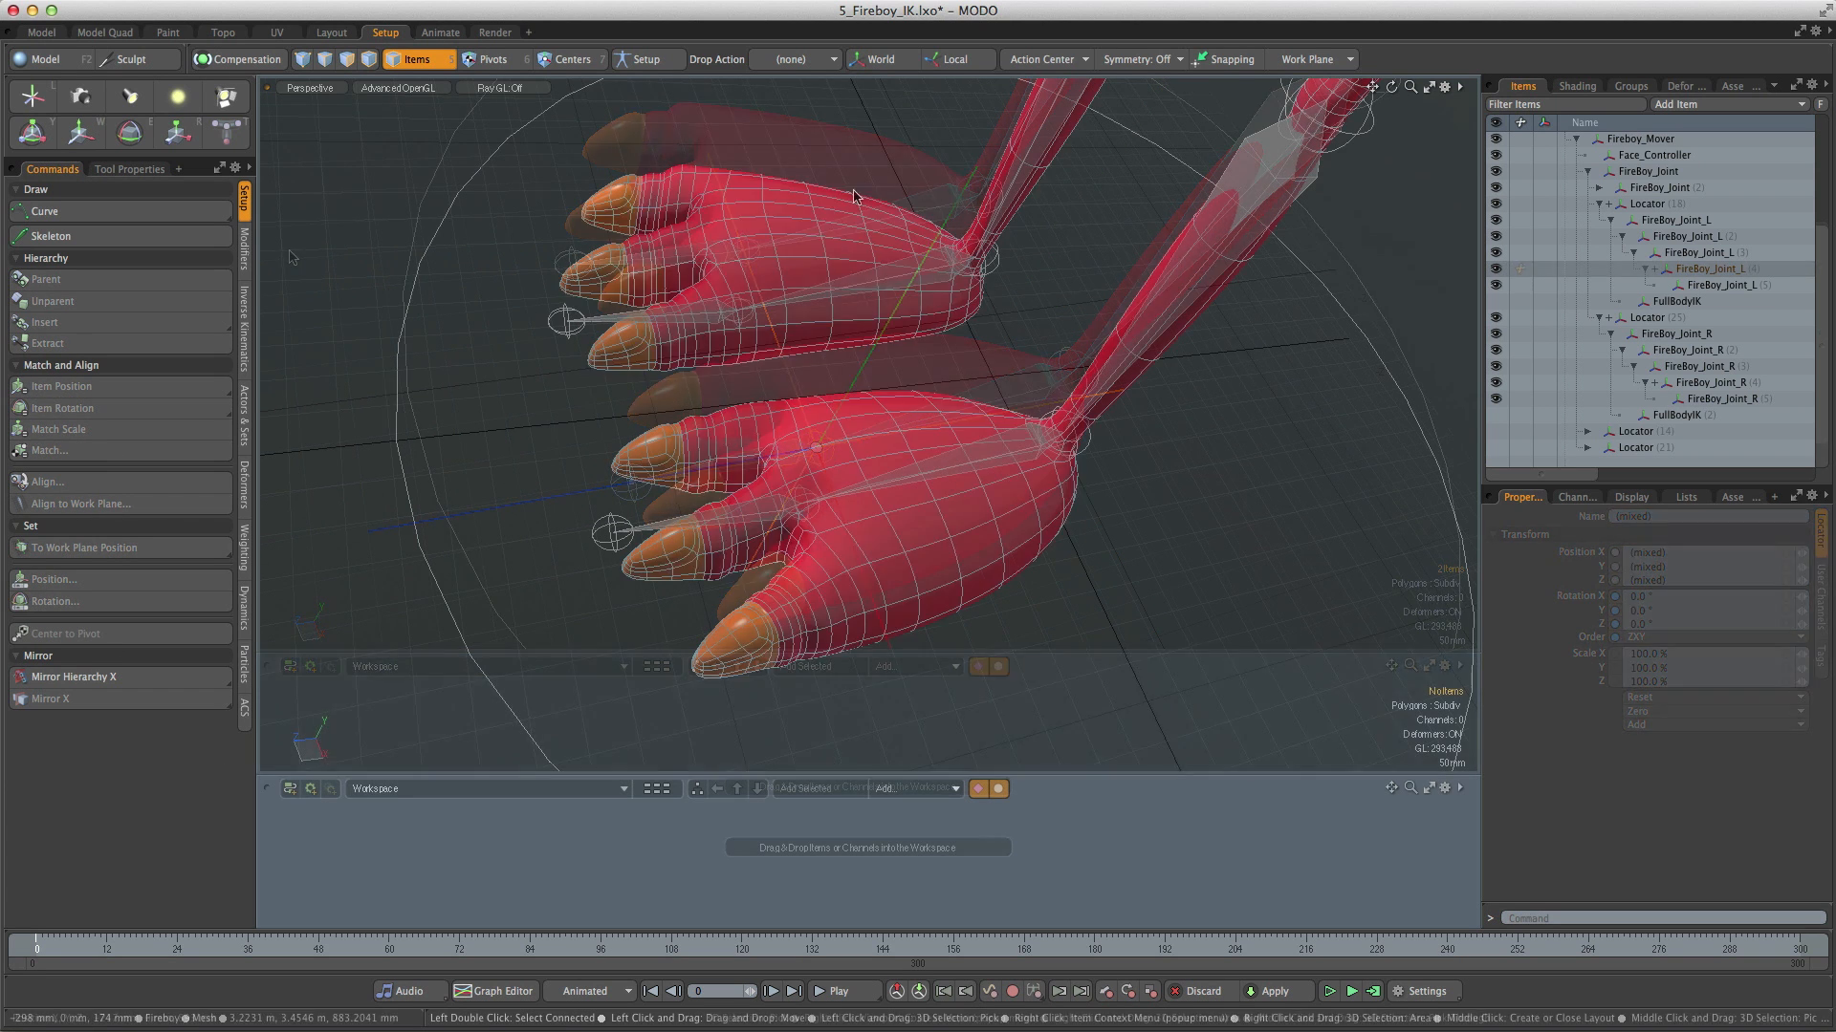
Step: Set the drop action to Match and match a new locator to the left foot's ankle joint
click(793, 59)
click(818, 94)
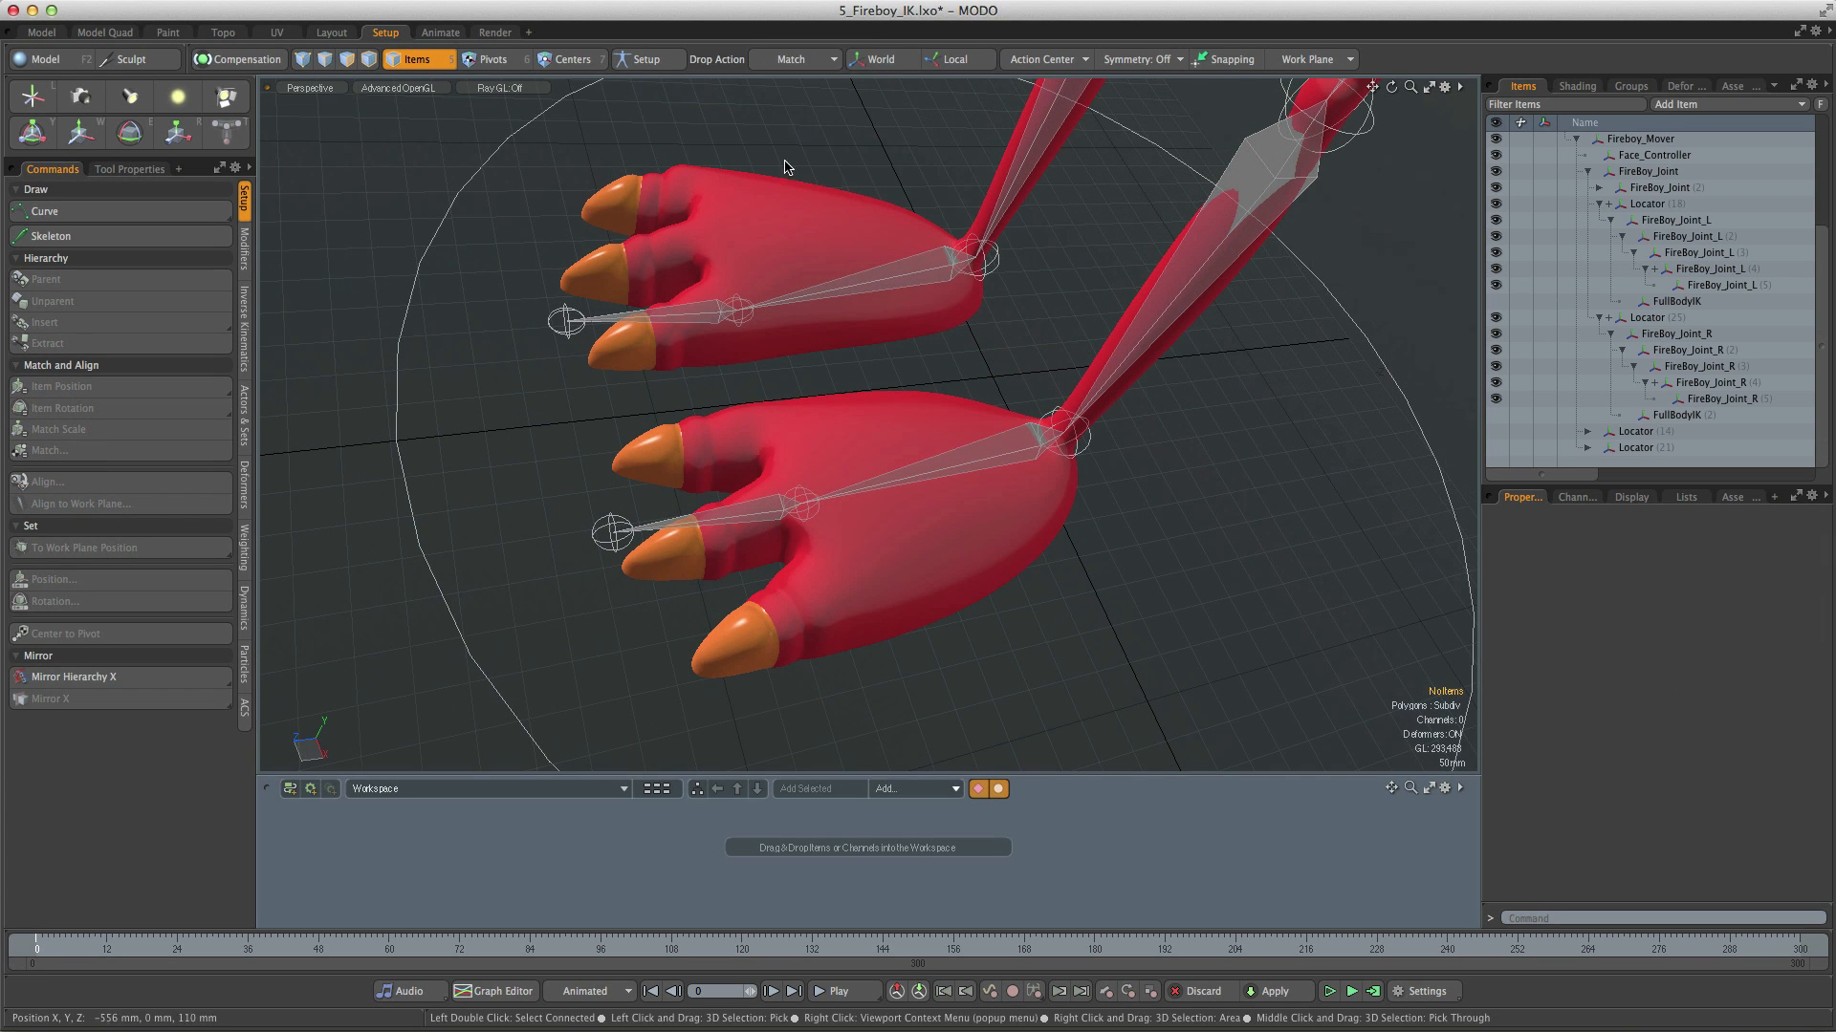
click(970, 472)
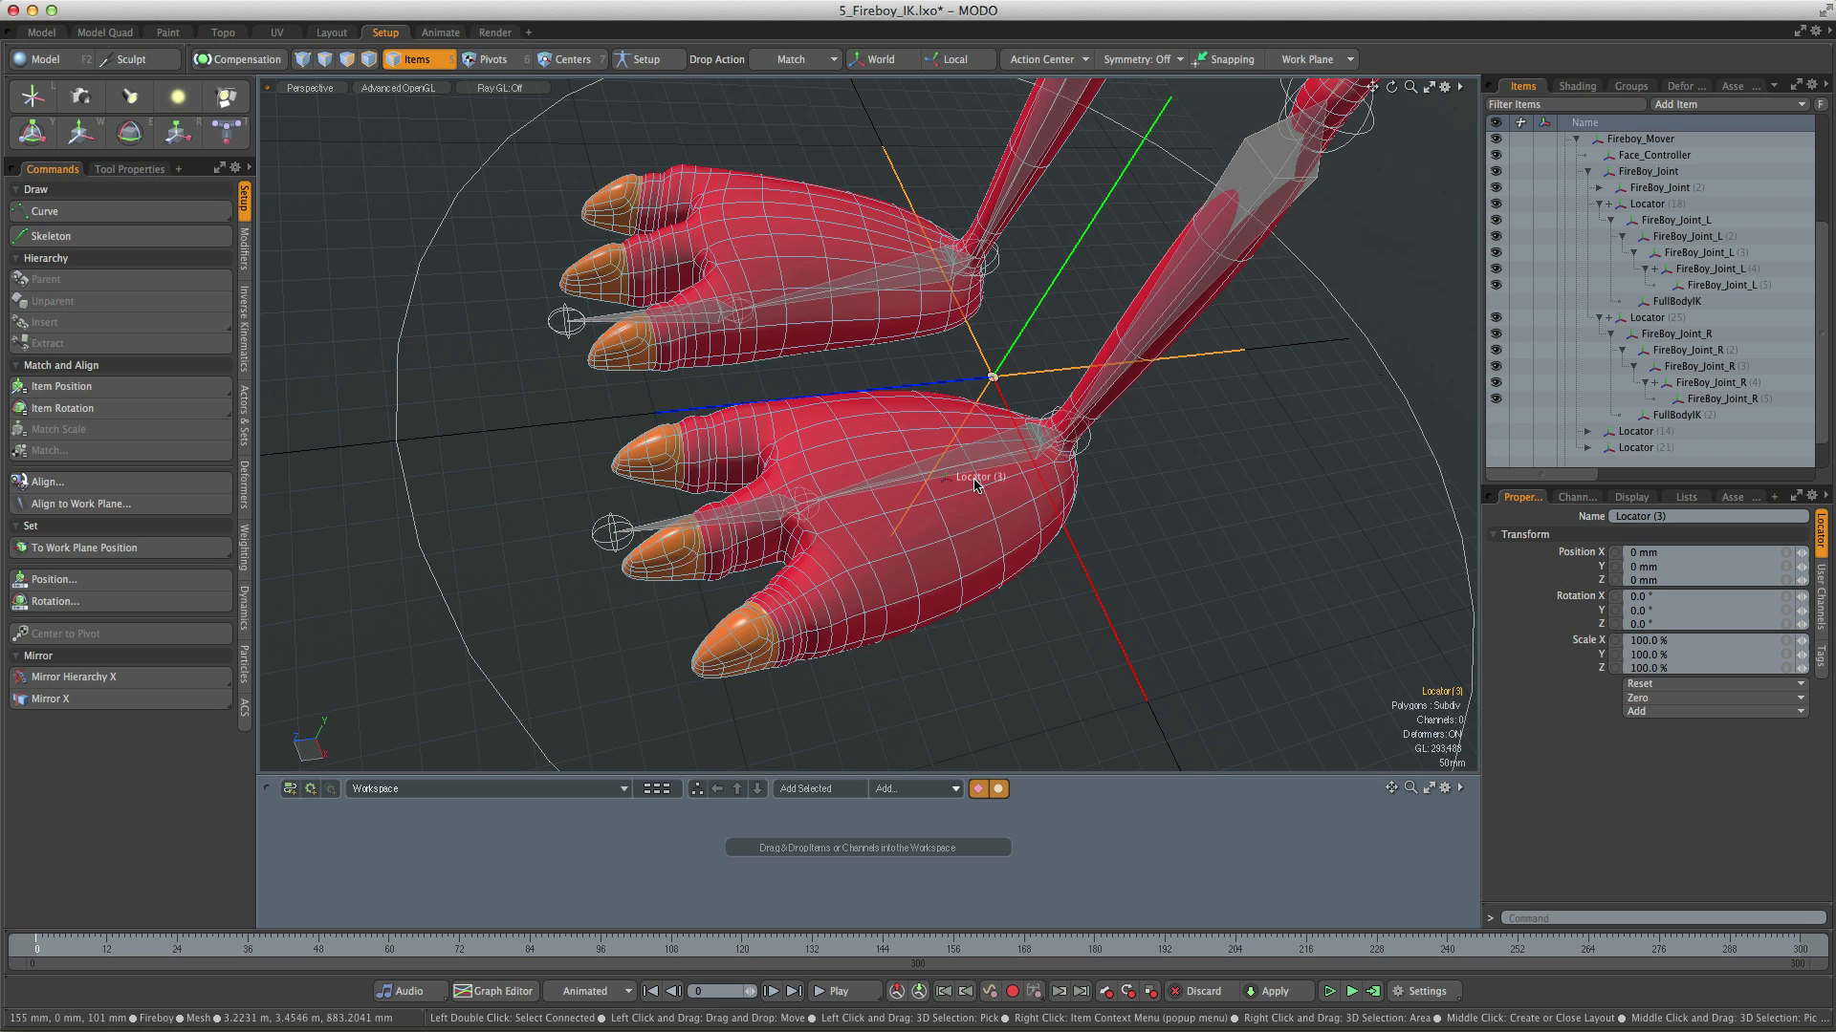
drag(970, 471, 1063, 432)
Step: Add two more locators, matching one to the left foot's mid-foot joint and the other to its toe-tip joint
click(29, 99)
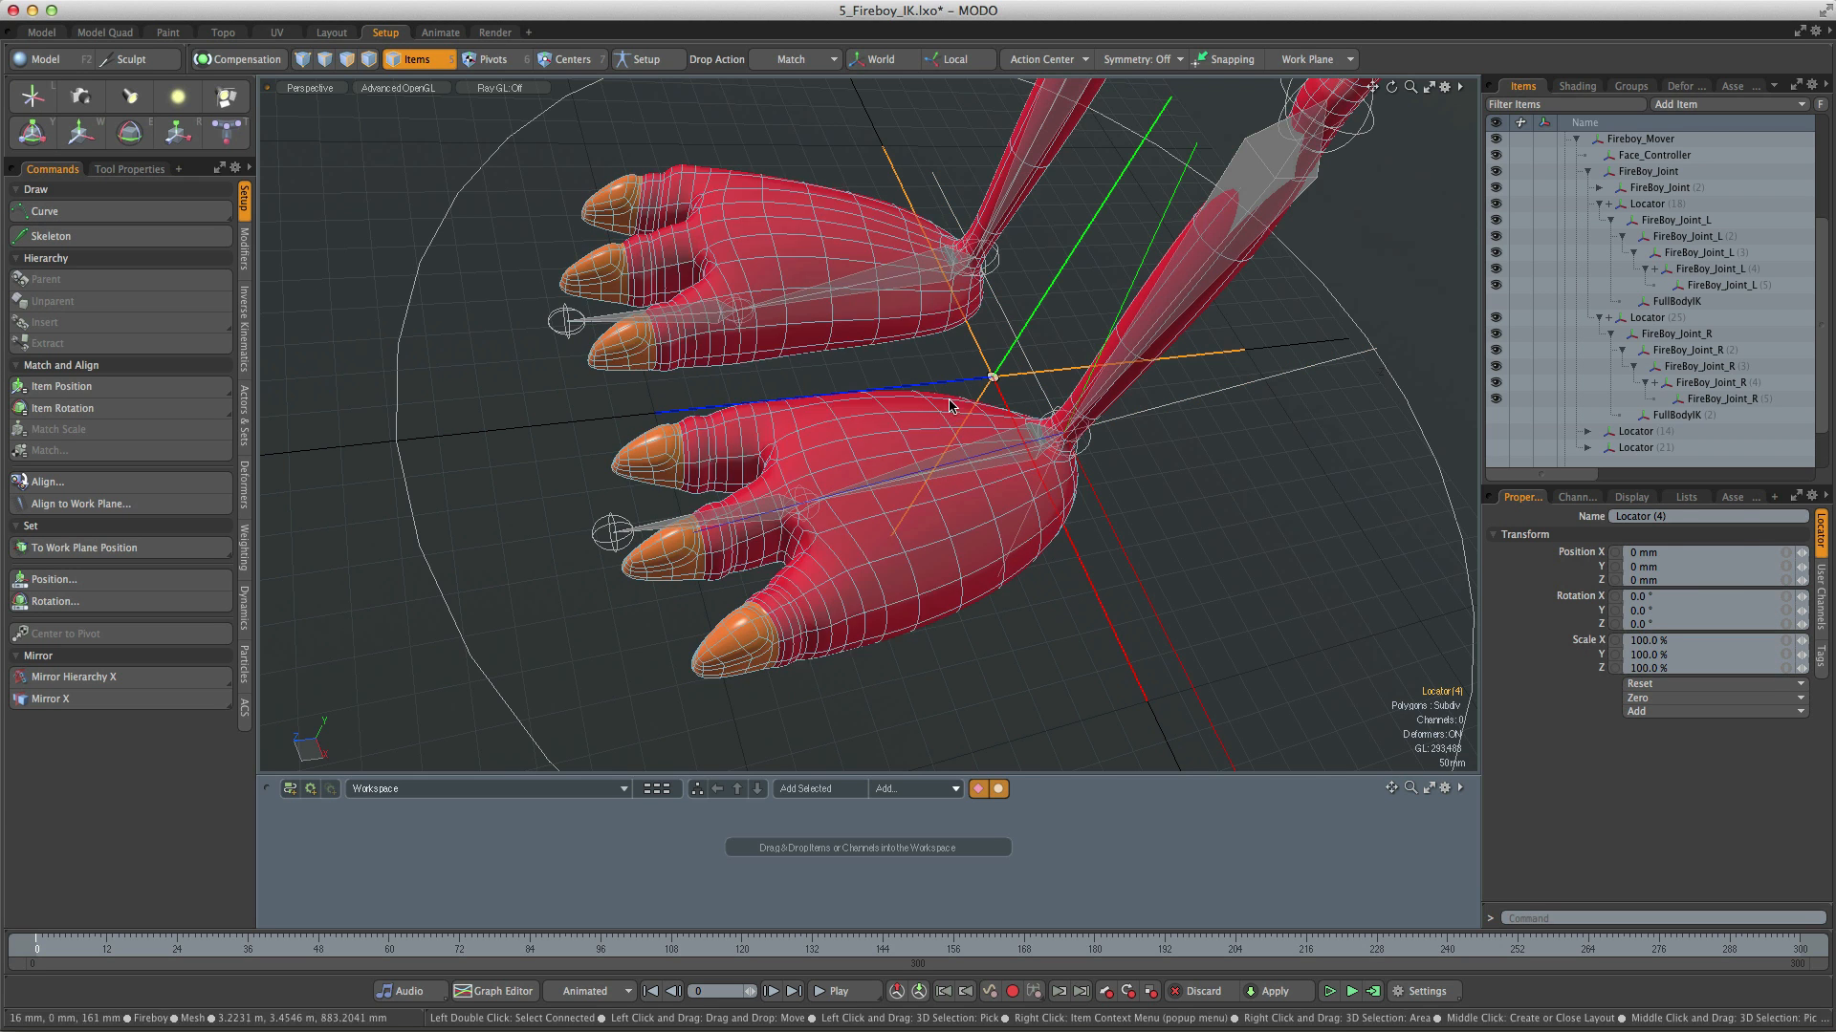
drag(955, 389, 753, 514)
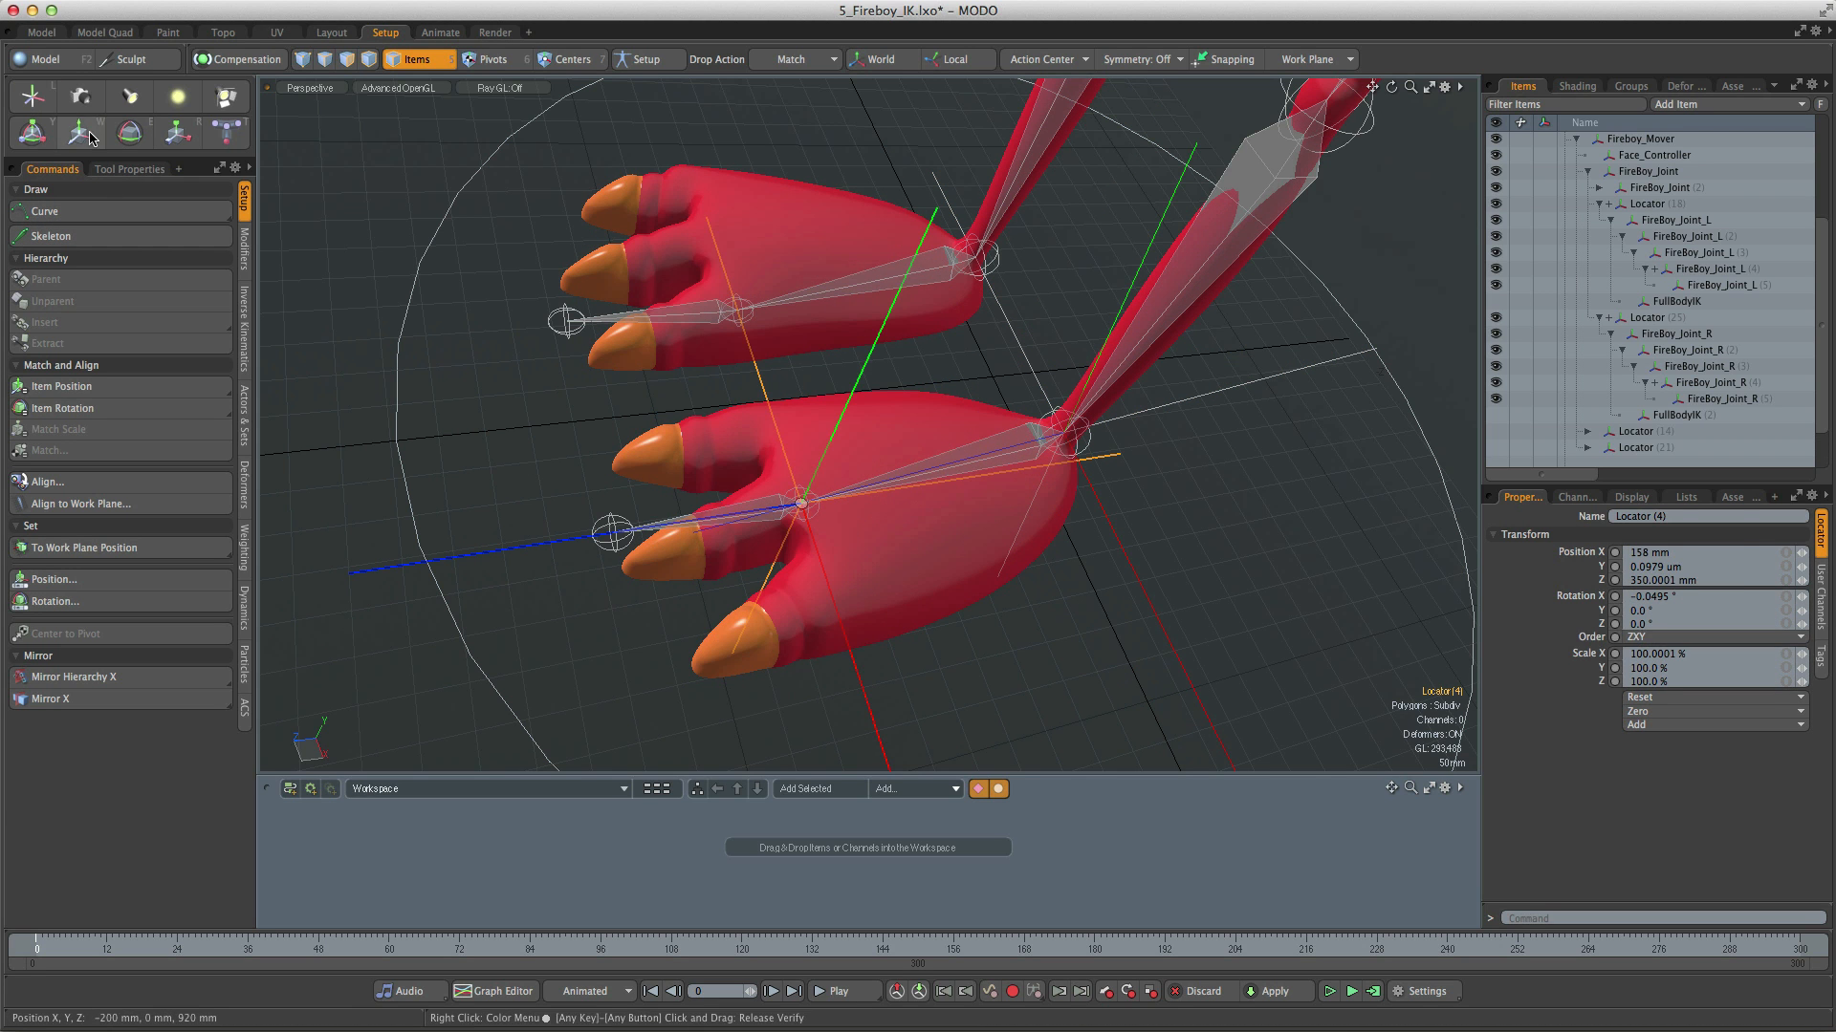
click(31, 97)
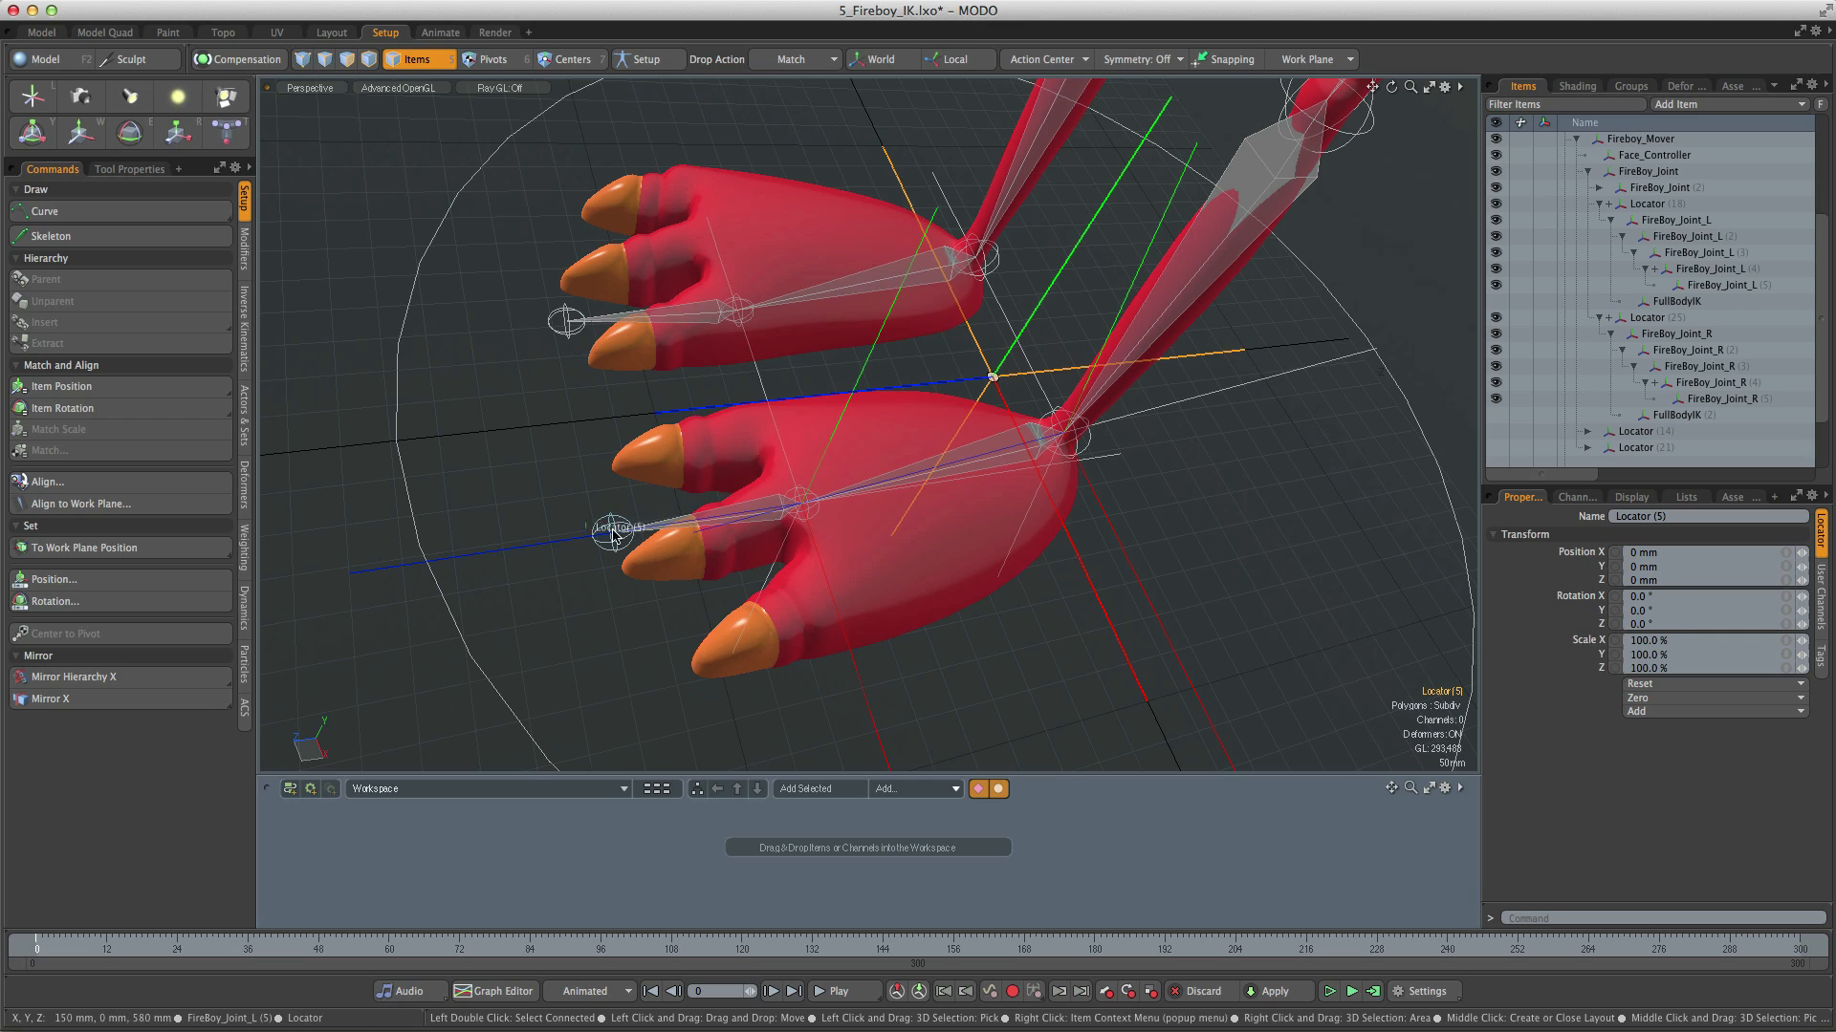
drag(606, 542, 612, 535)
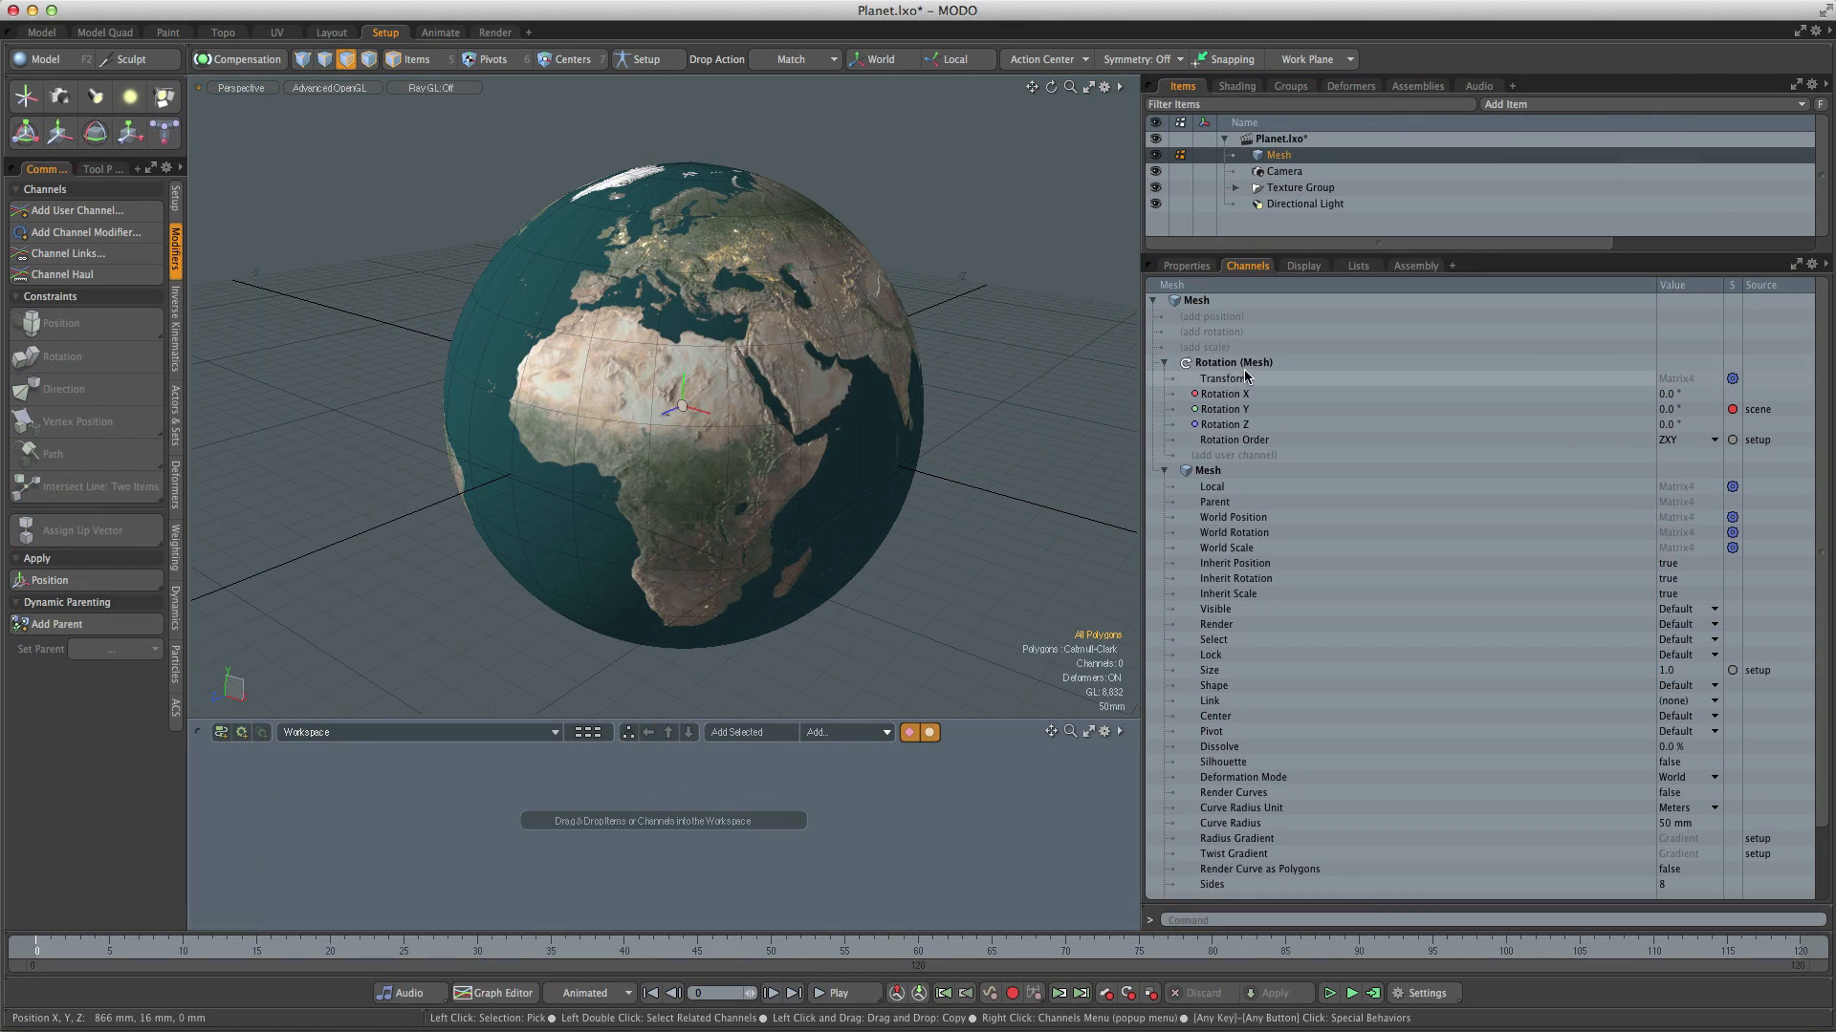
Step: Add a rotation pre-transform to the planet mesh and set its Rotation X to 30°
right_click(1246, 364)
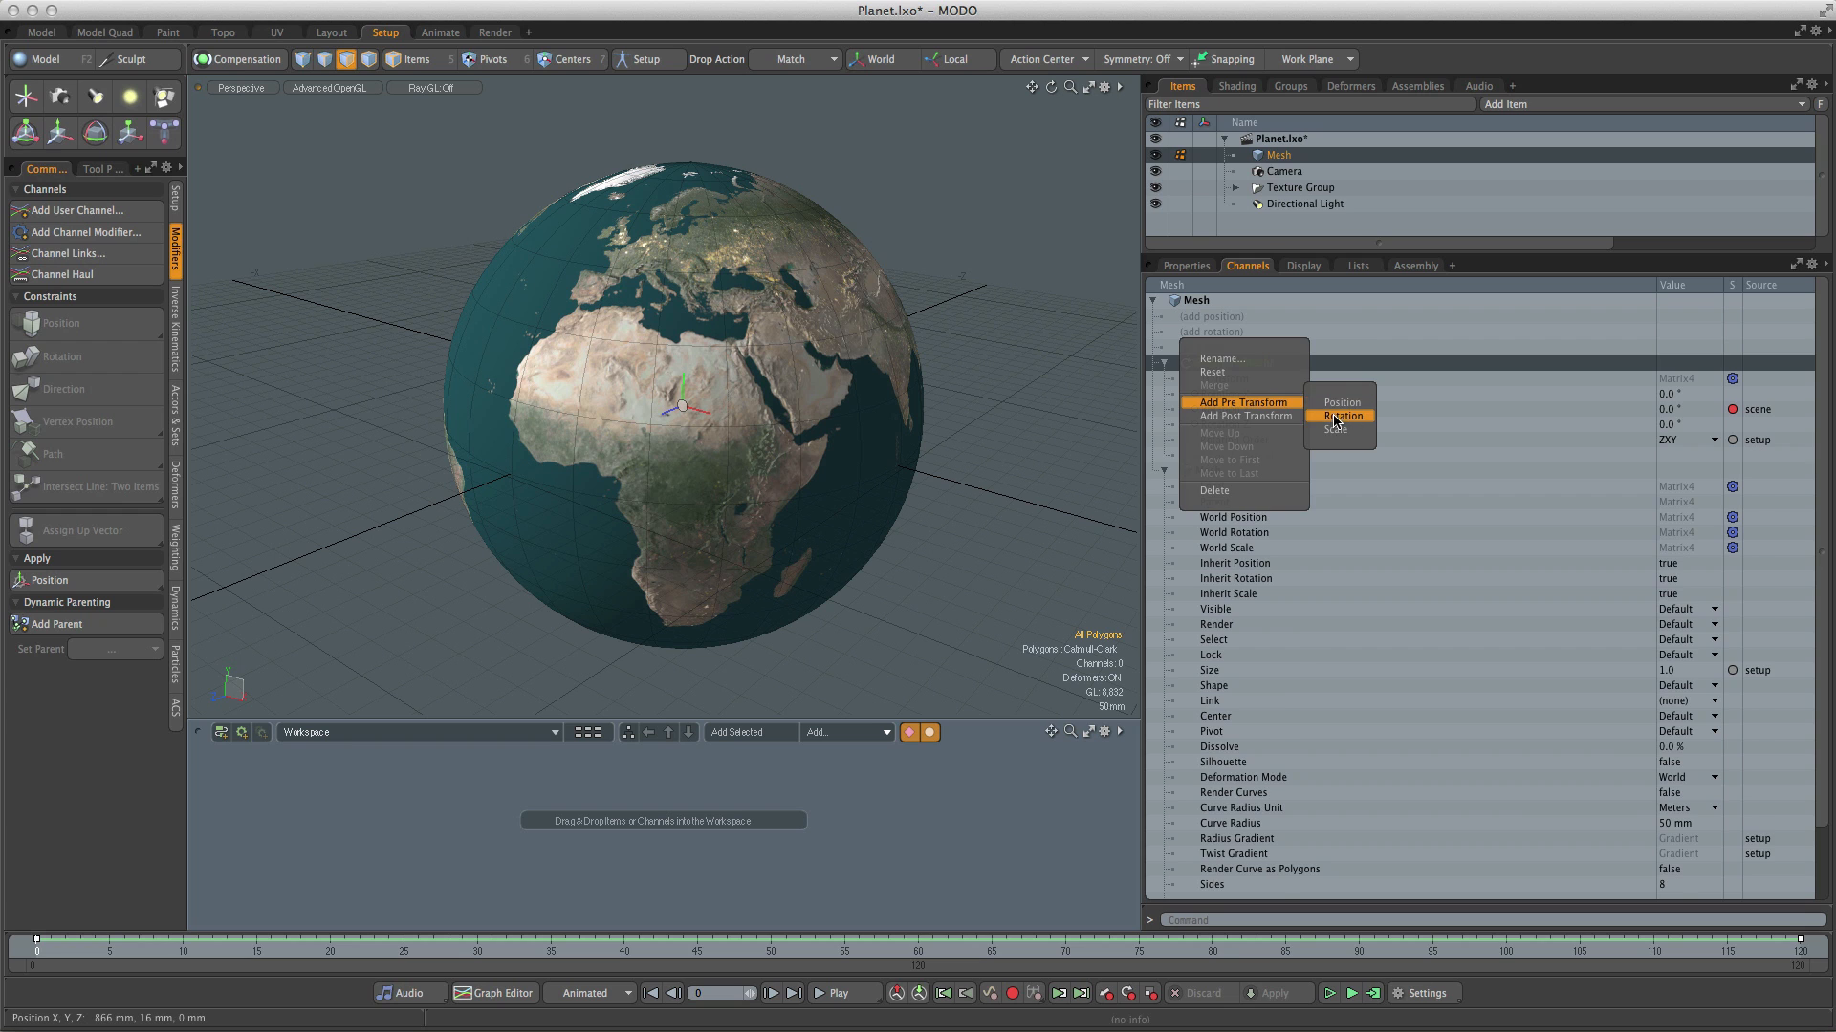
click(1335, 418)
click(1671, 505)
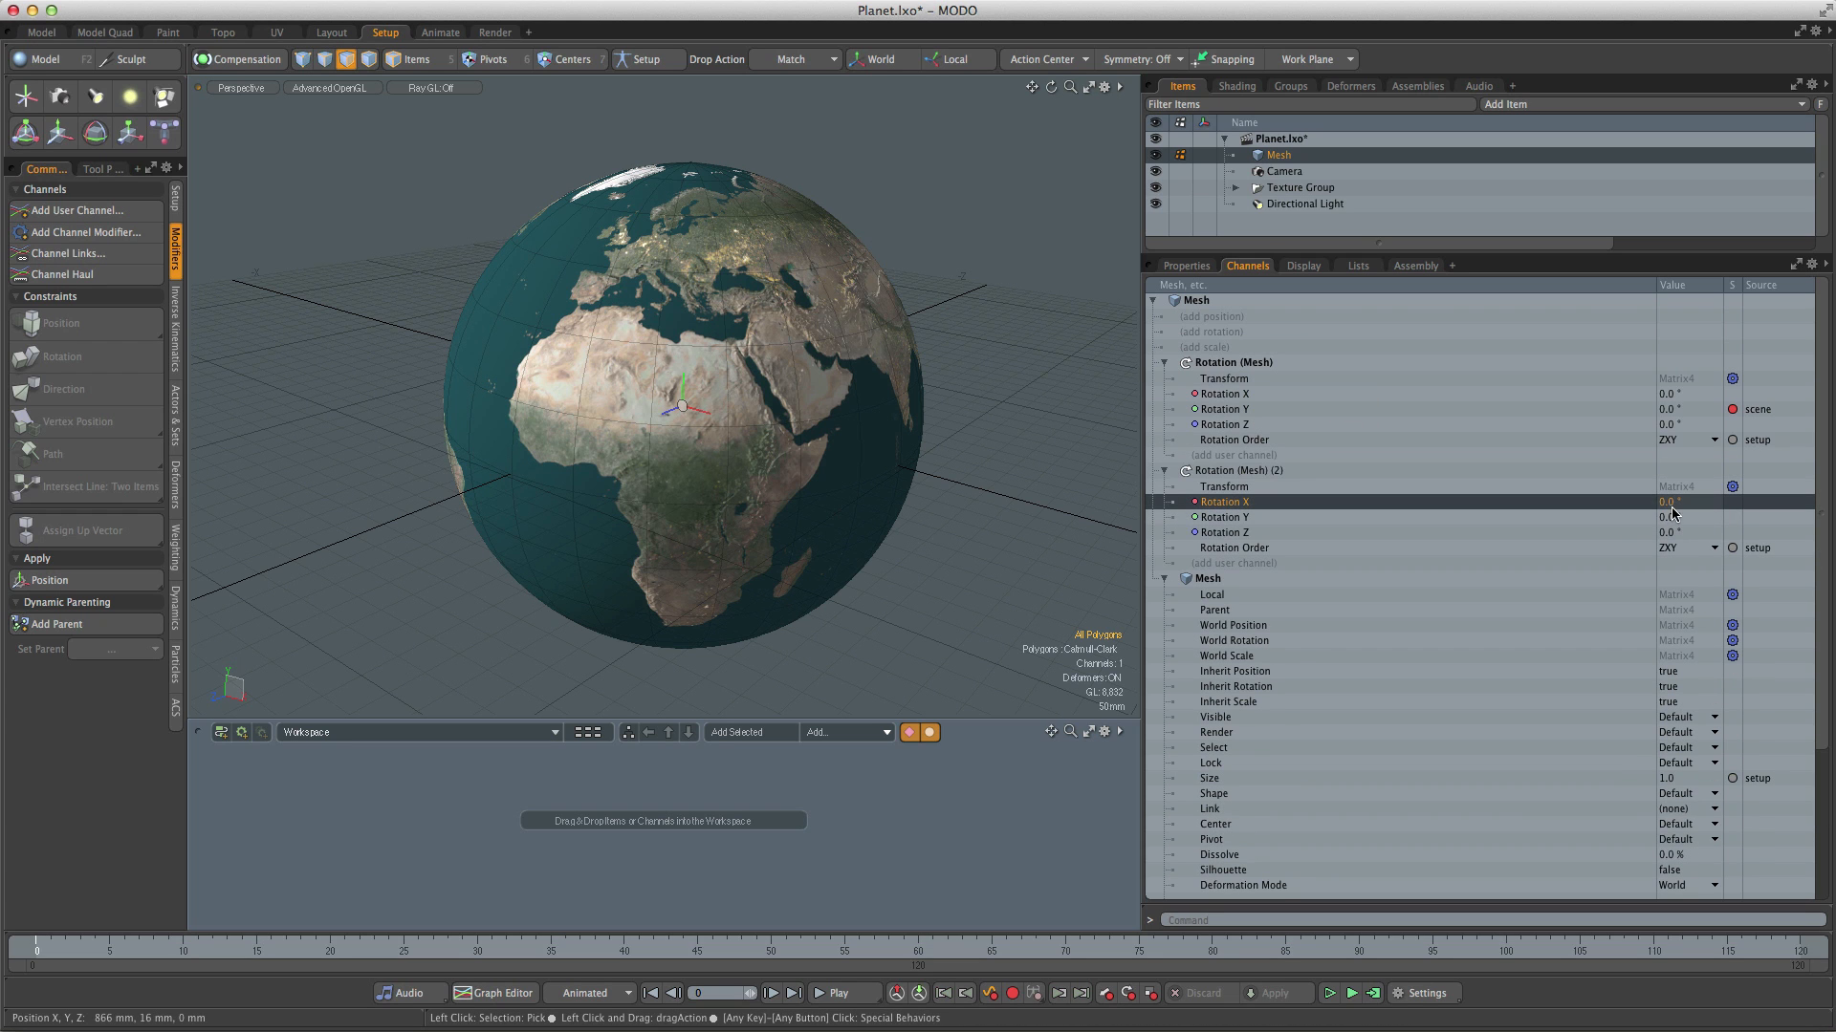
text(30)
key(Return)
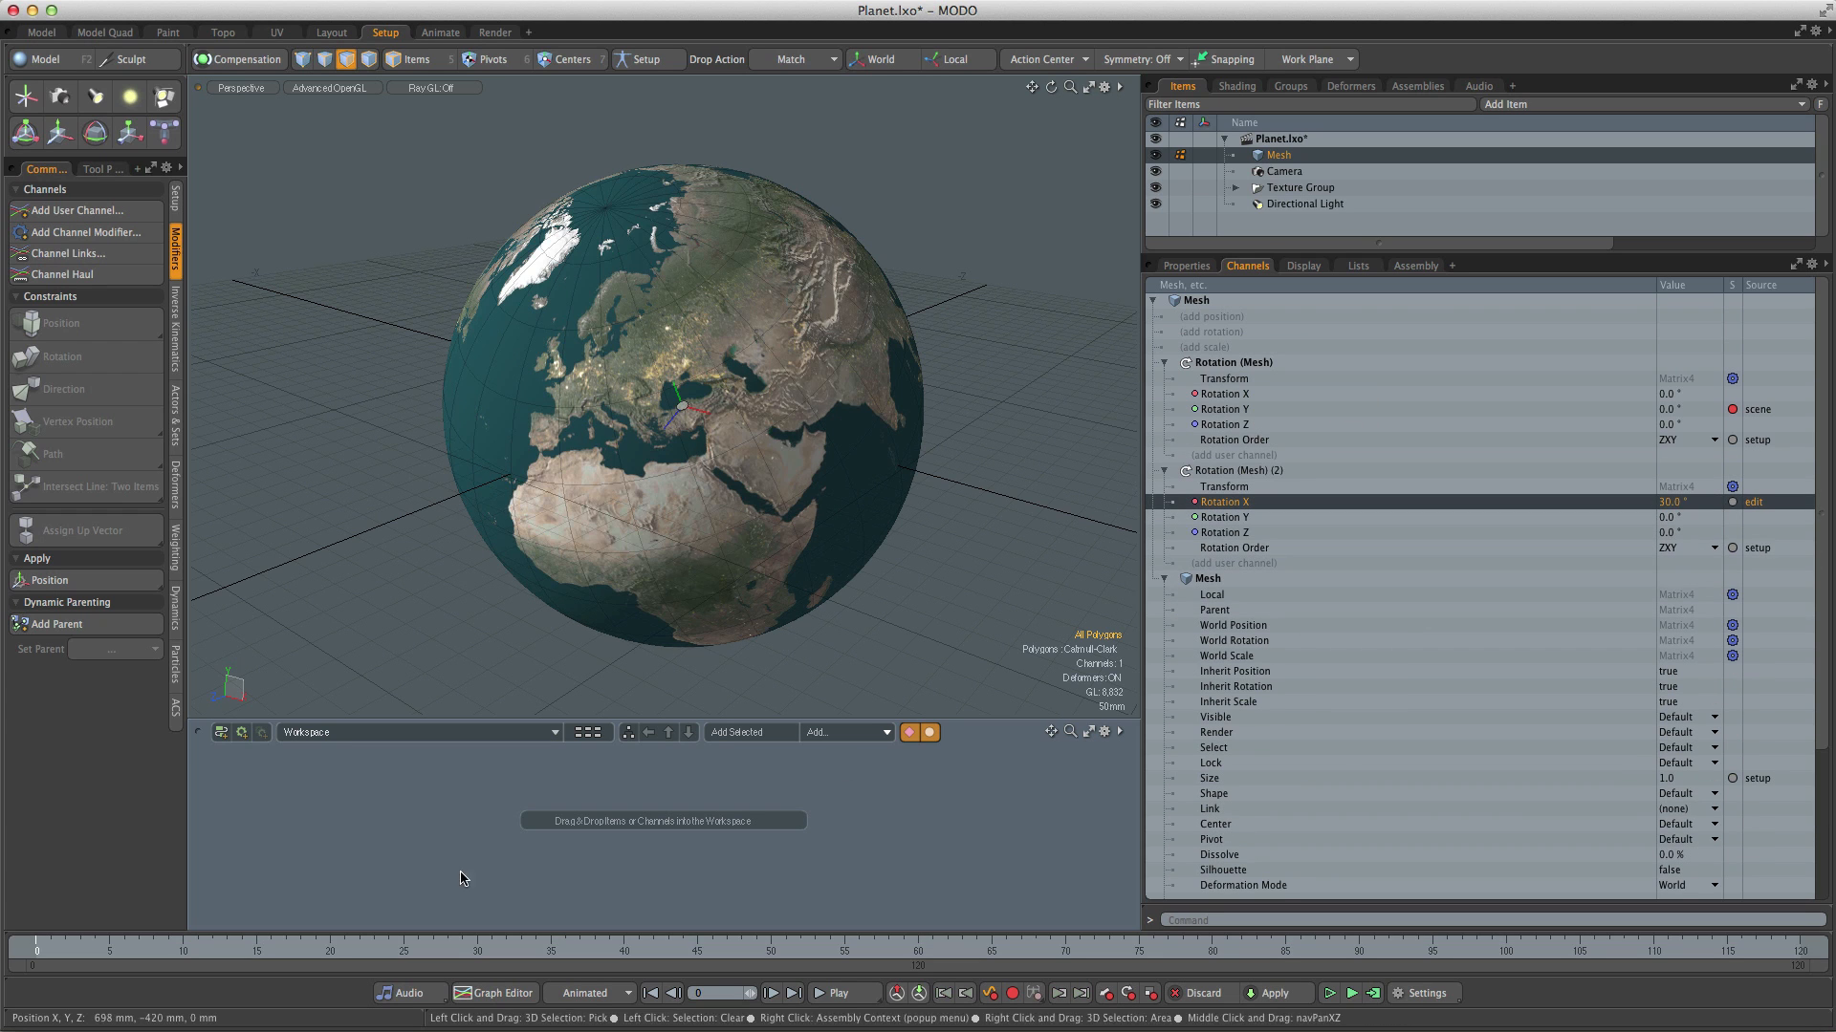
mouse_move(41, 951)
mouse_down()
mouse_move(1109, 950)
mouse_move(37, 951)
mouse_up()
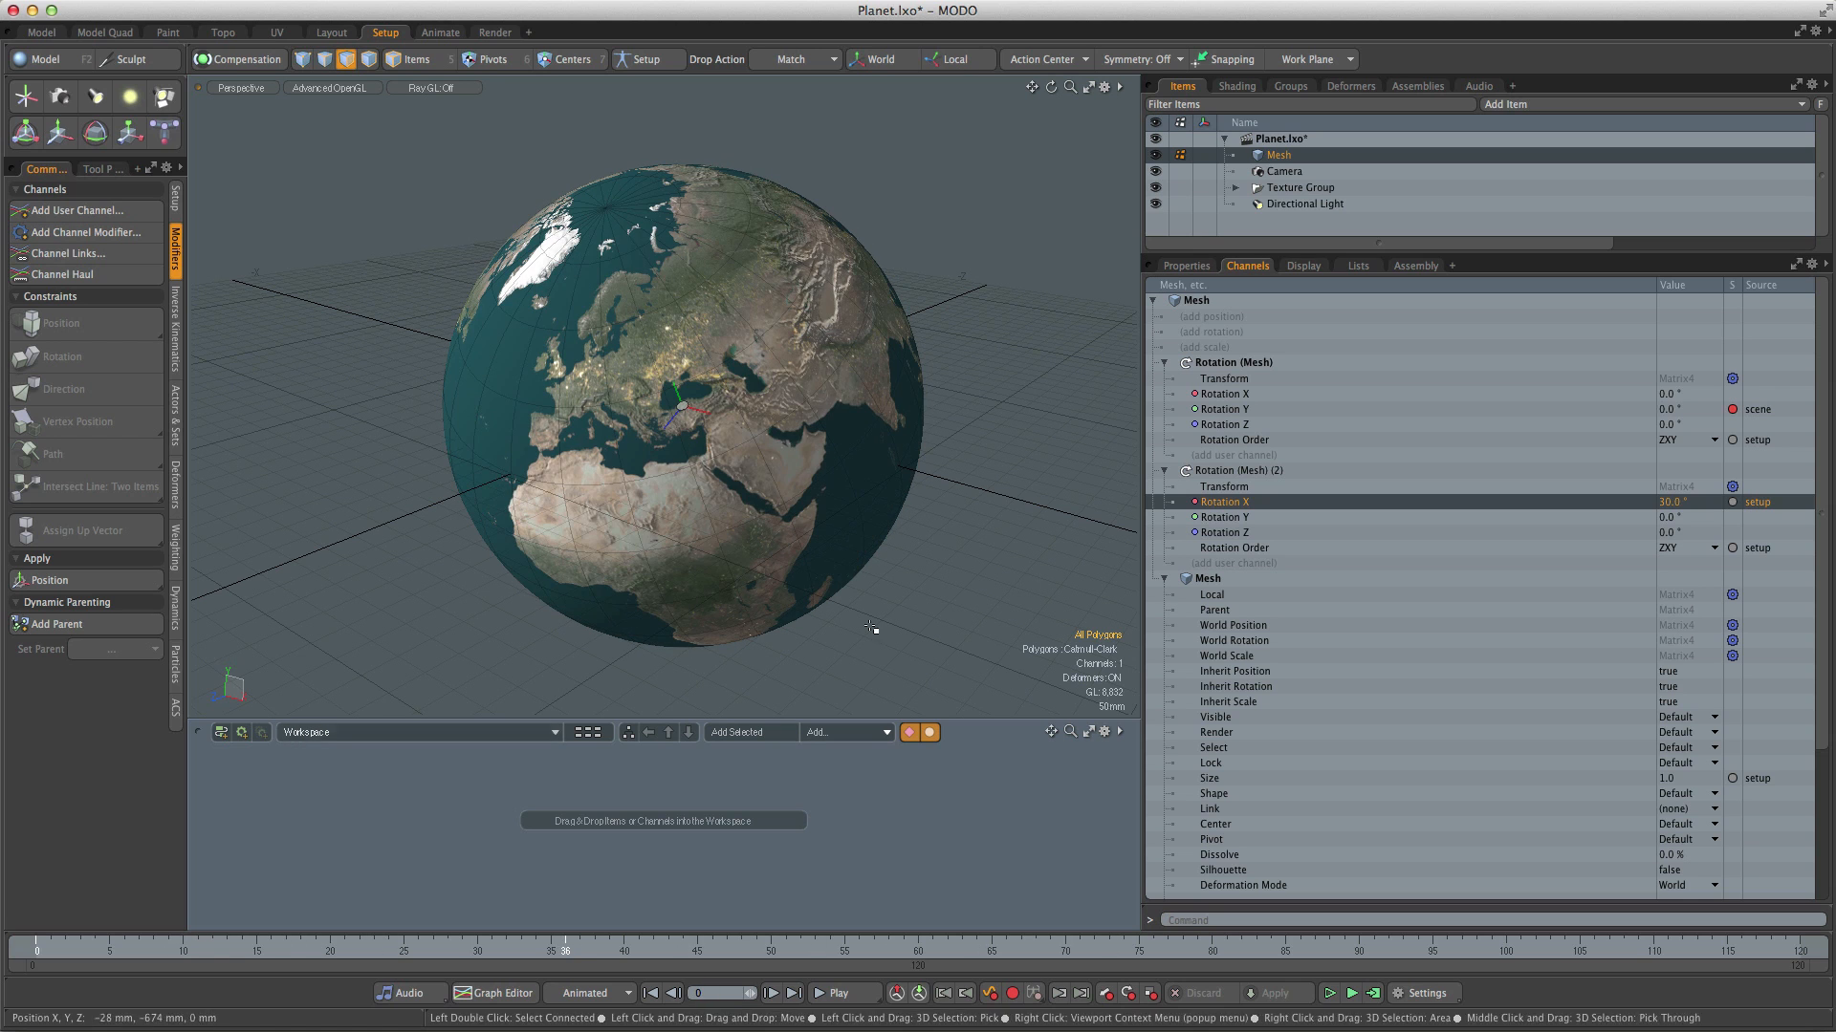
Step: Move the 30° rotation transform up in the mesh's transform order and play the animation
right_click(1227, 471)
click(1206, 541)
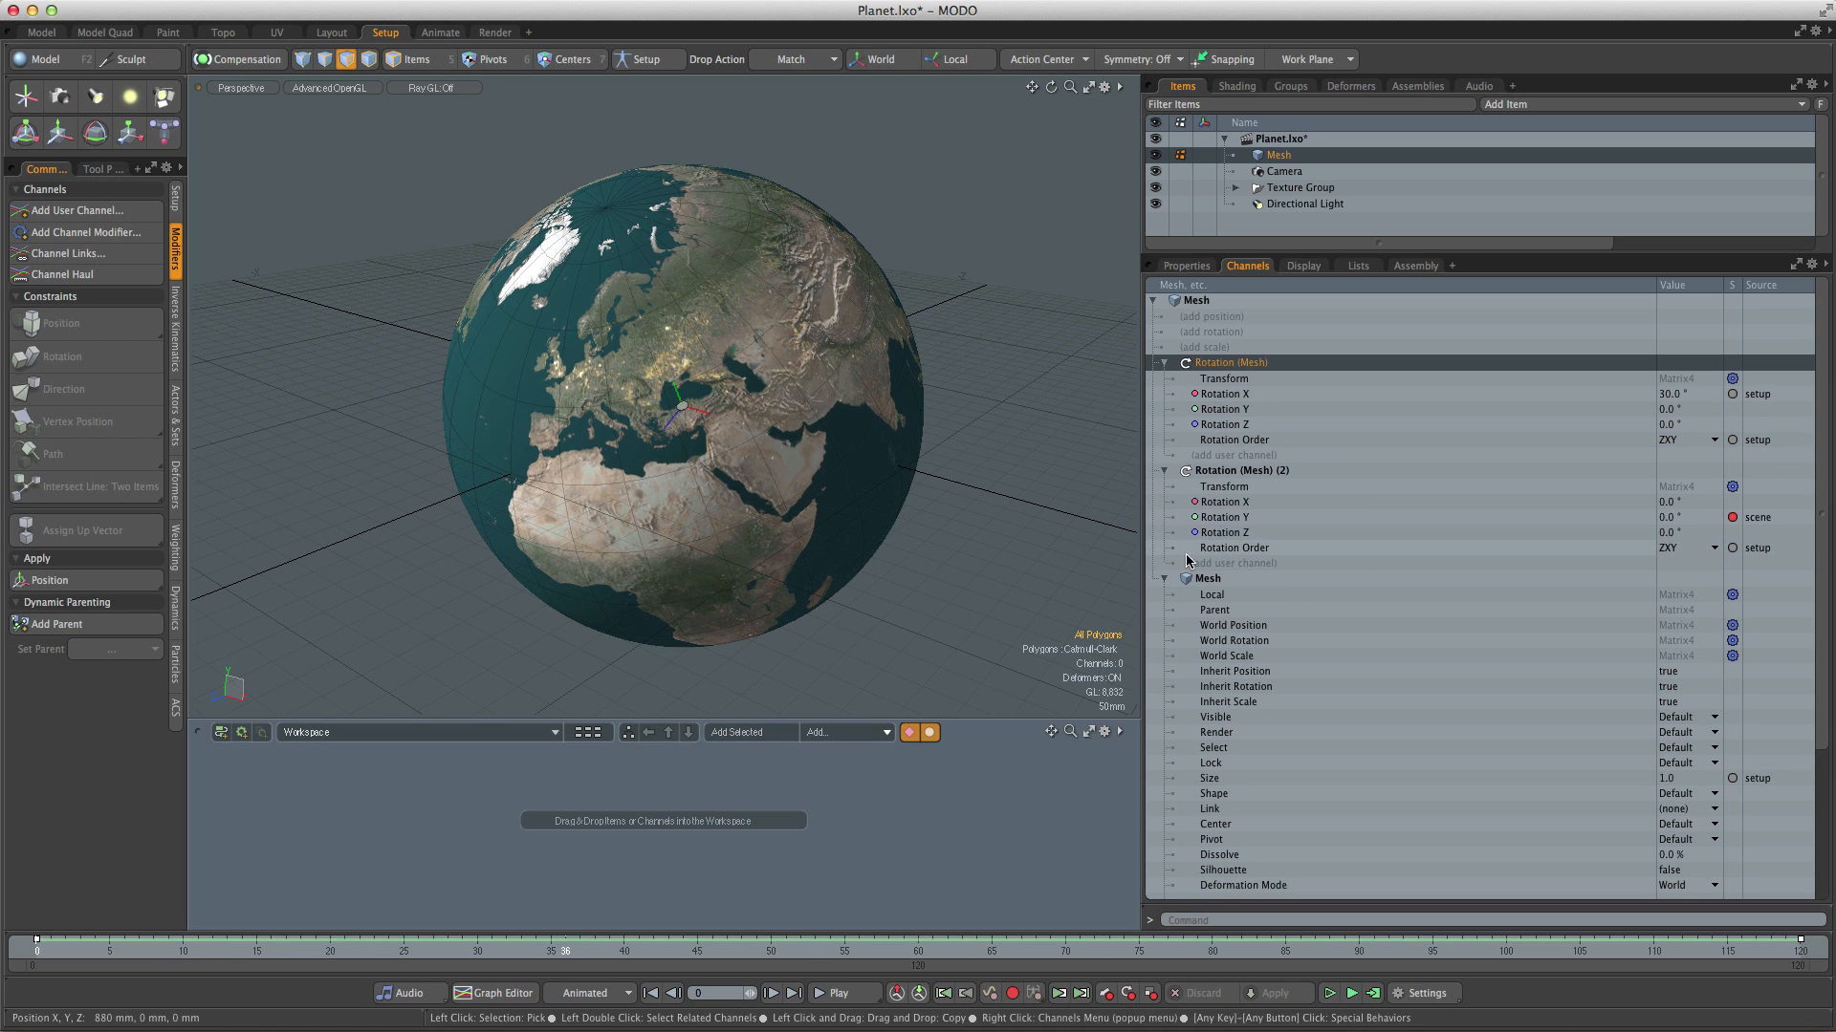
drag(86, 950, 300, 950)
click(839, 993)
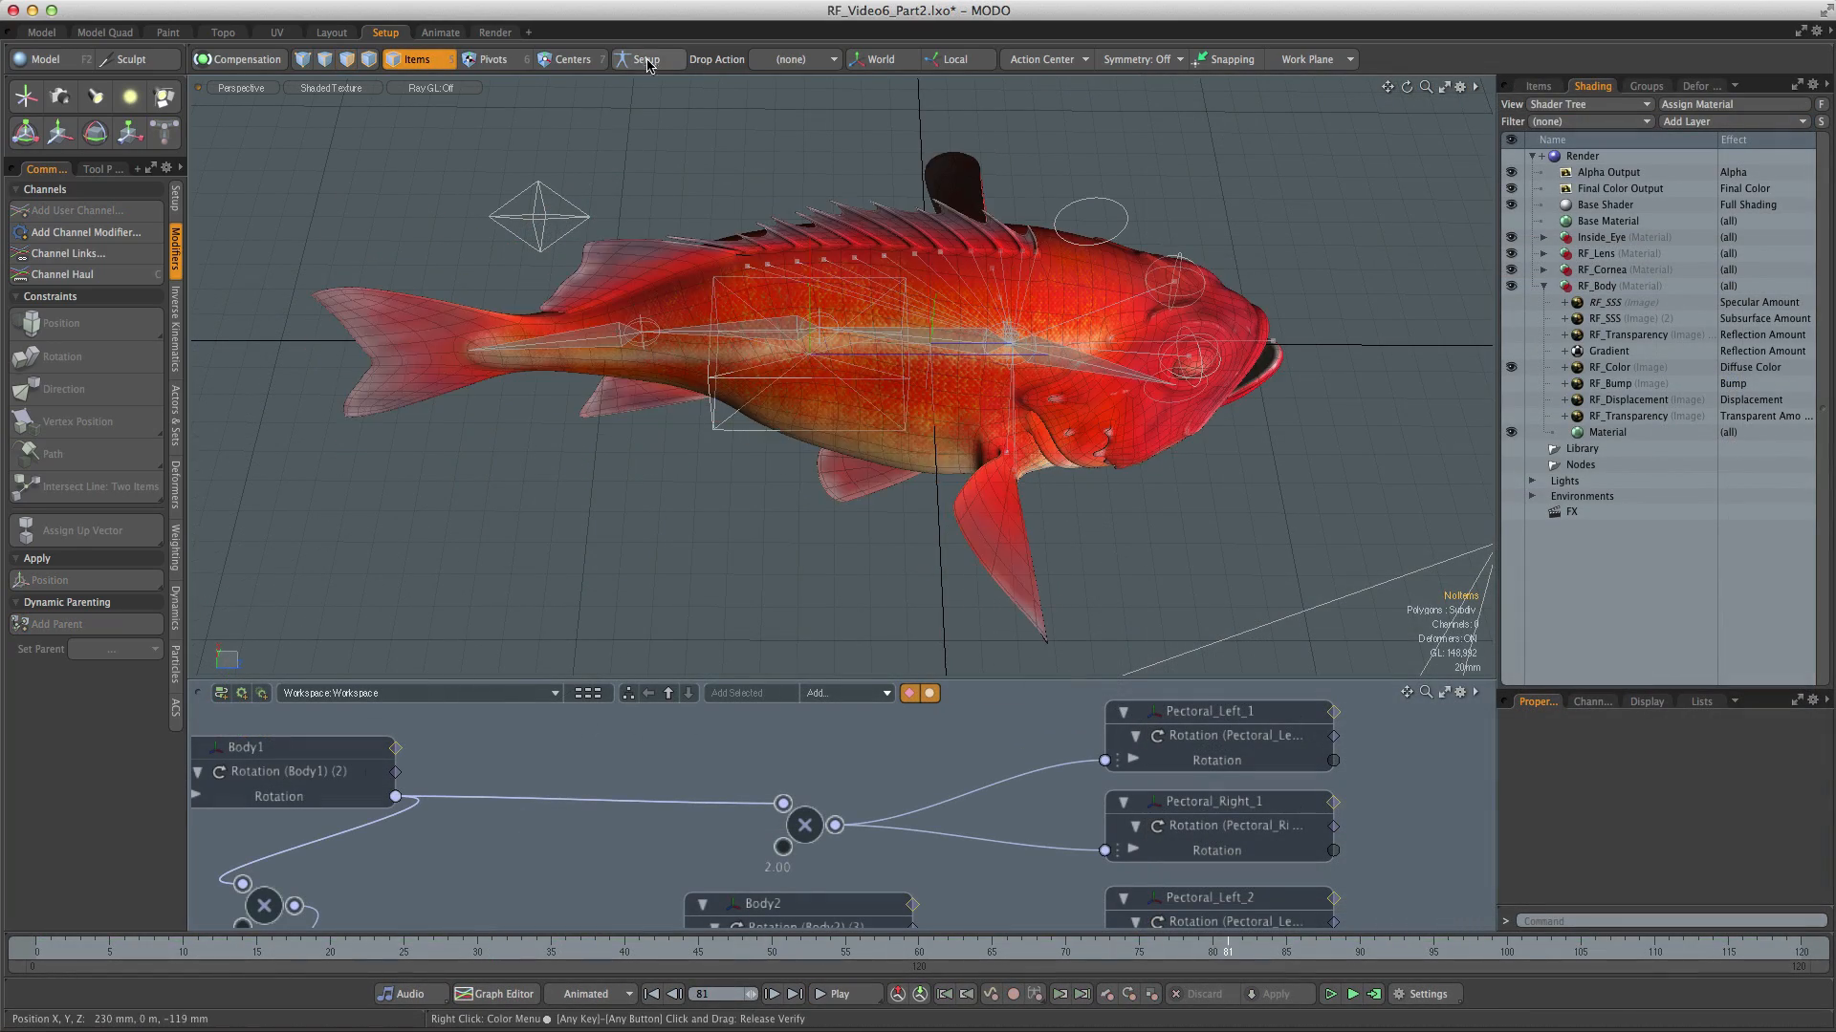
Step: Activate the Move tool on the fish's Body2 joint in Setup mode, and play the animation with Setup mode off
click(647, 59)
click(806, 387)
key(w)
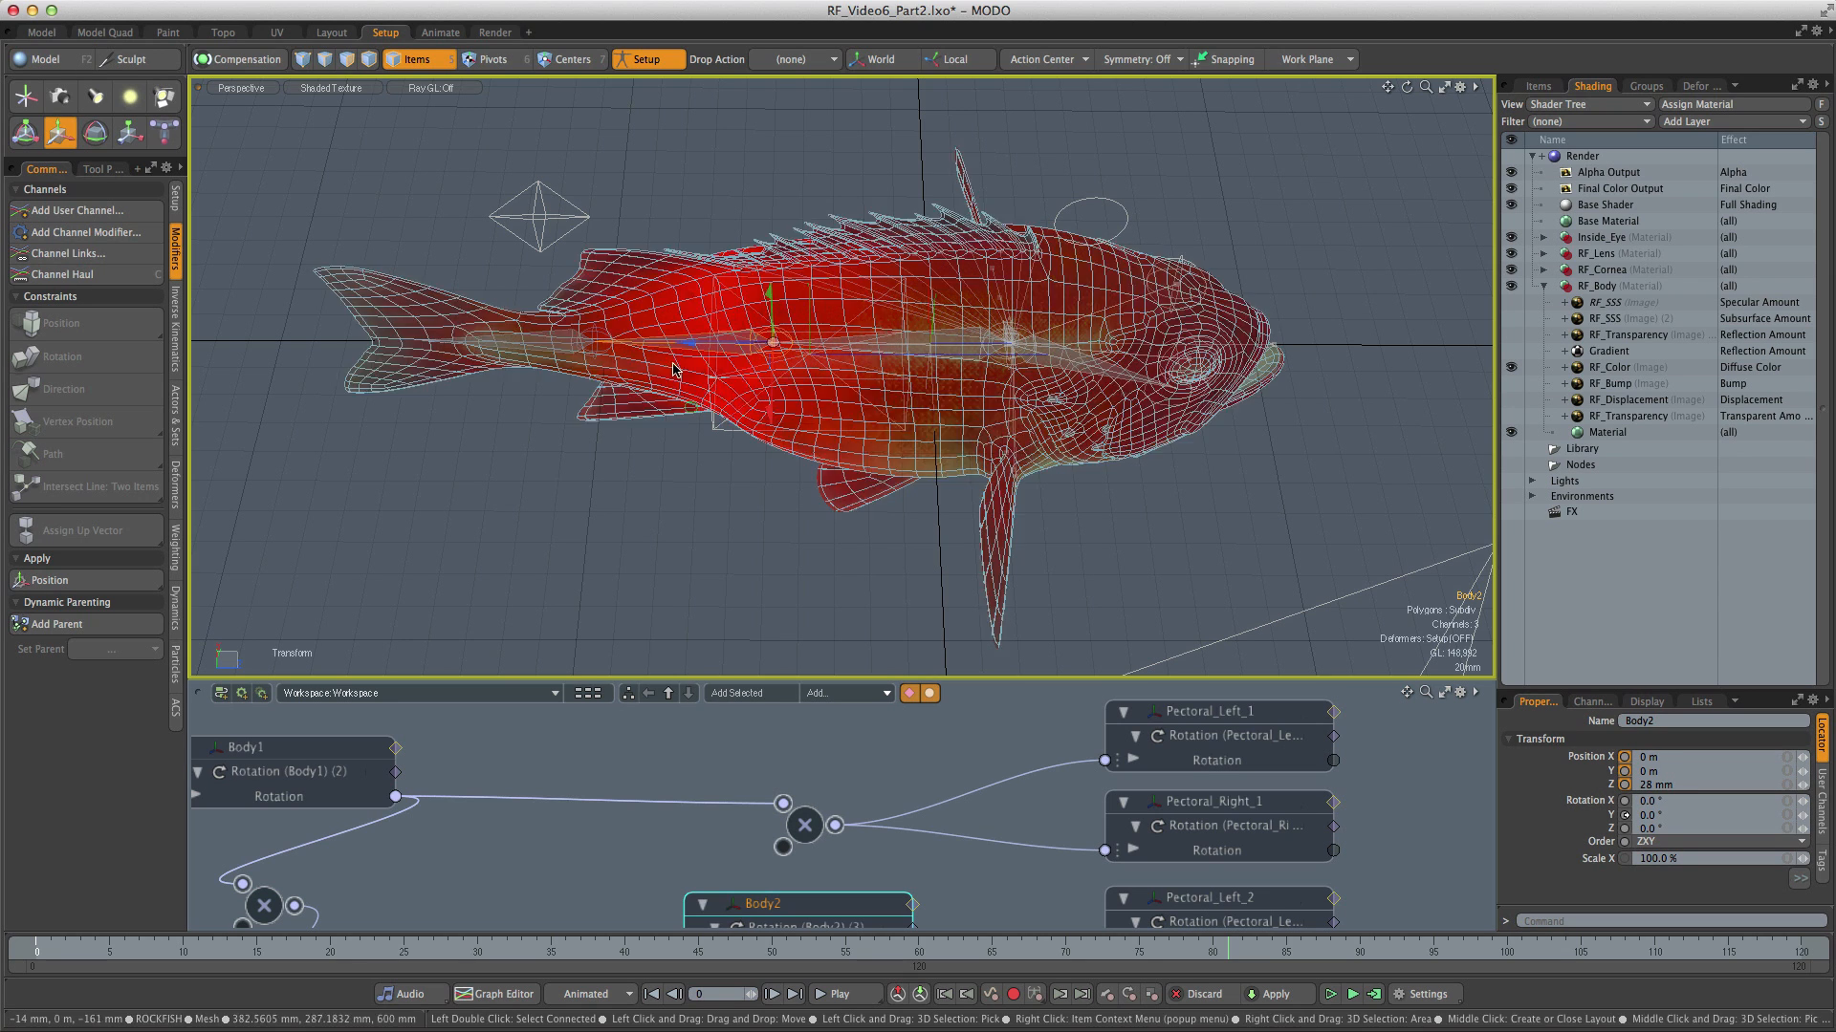
click(647, 59)
click(828, 998)
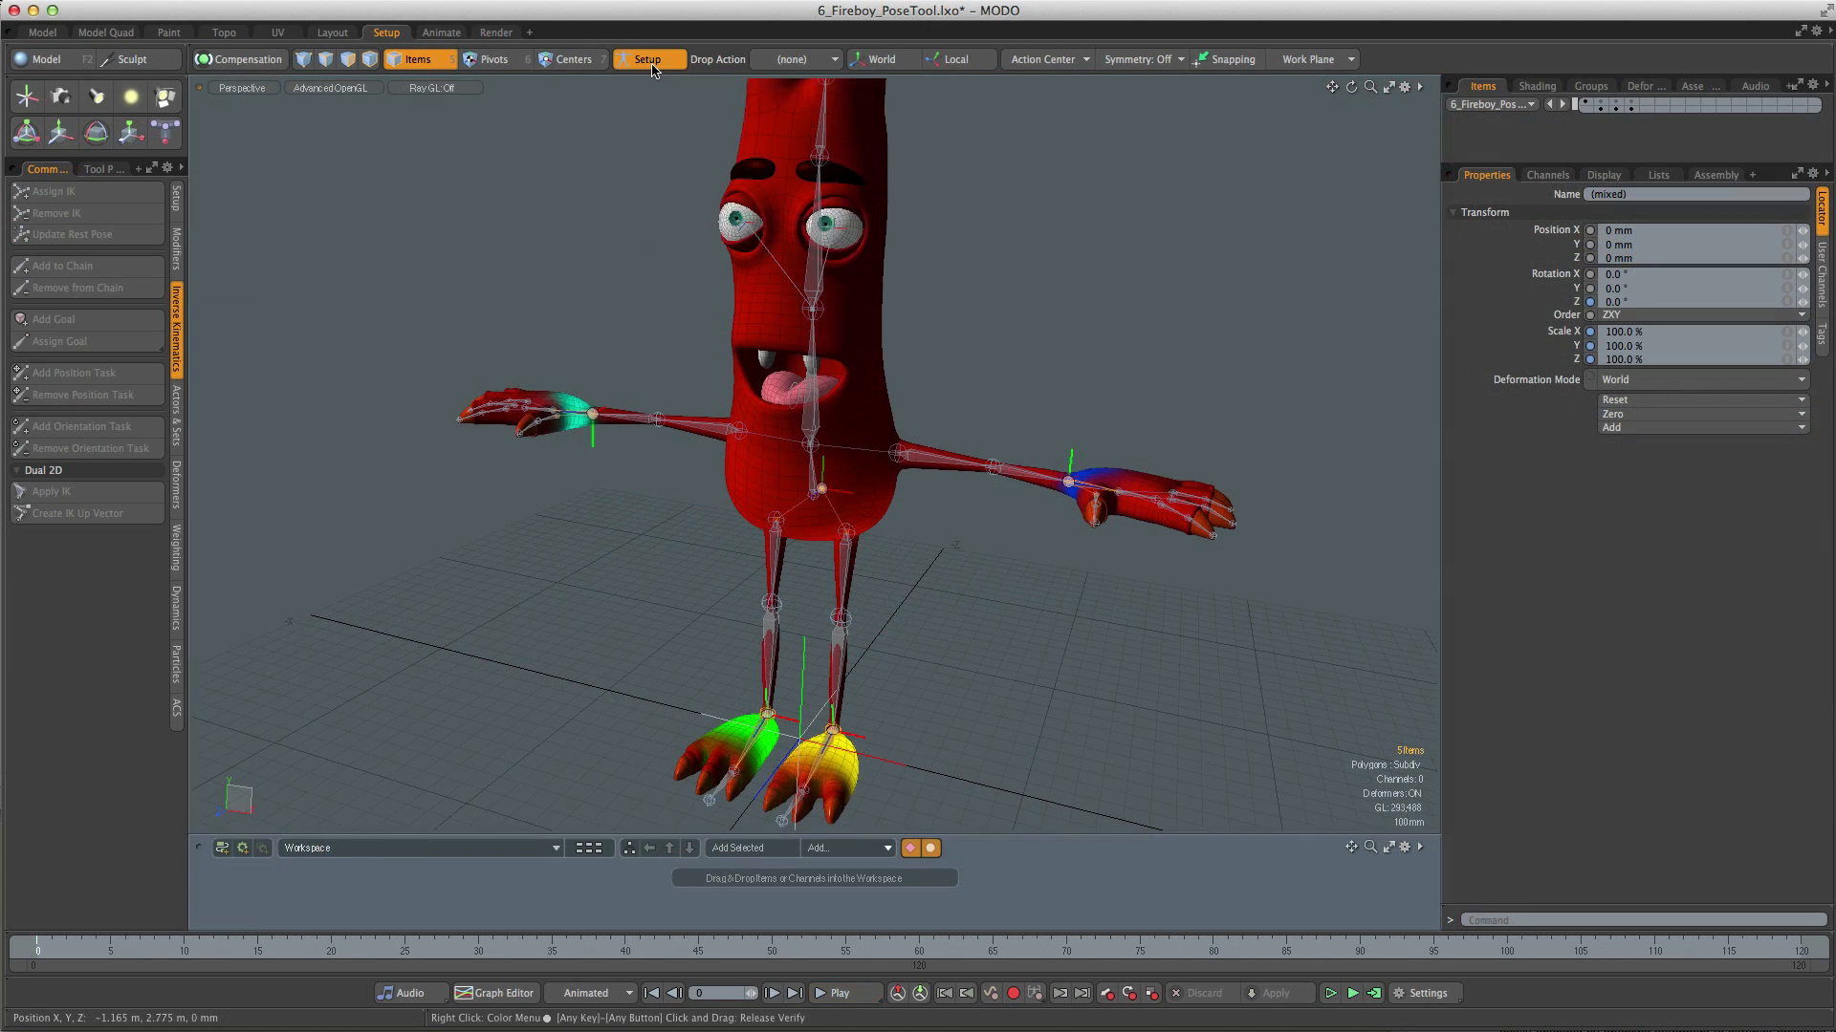
Step: Assign IK to the selected hip, wrist and ankle joints, and rotate the foot's IK goal about Y to about 3.5°
click(80, 194)
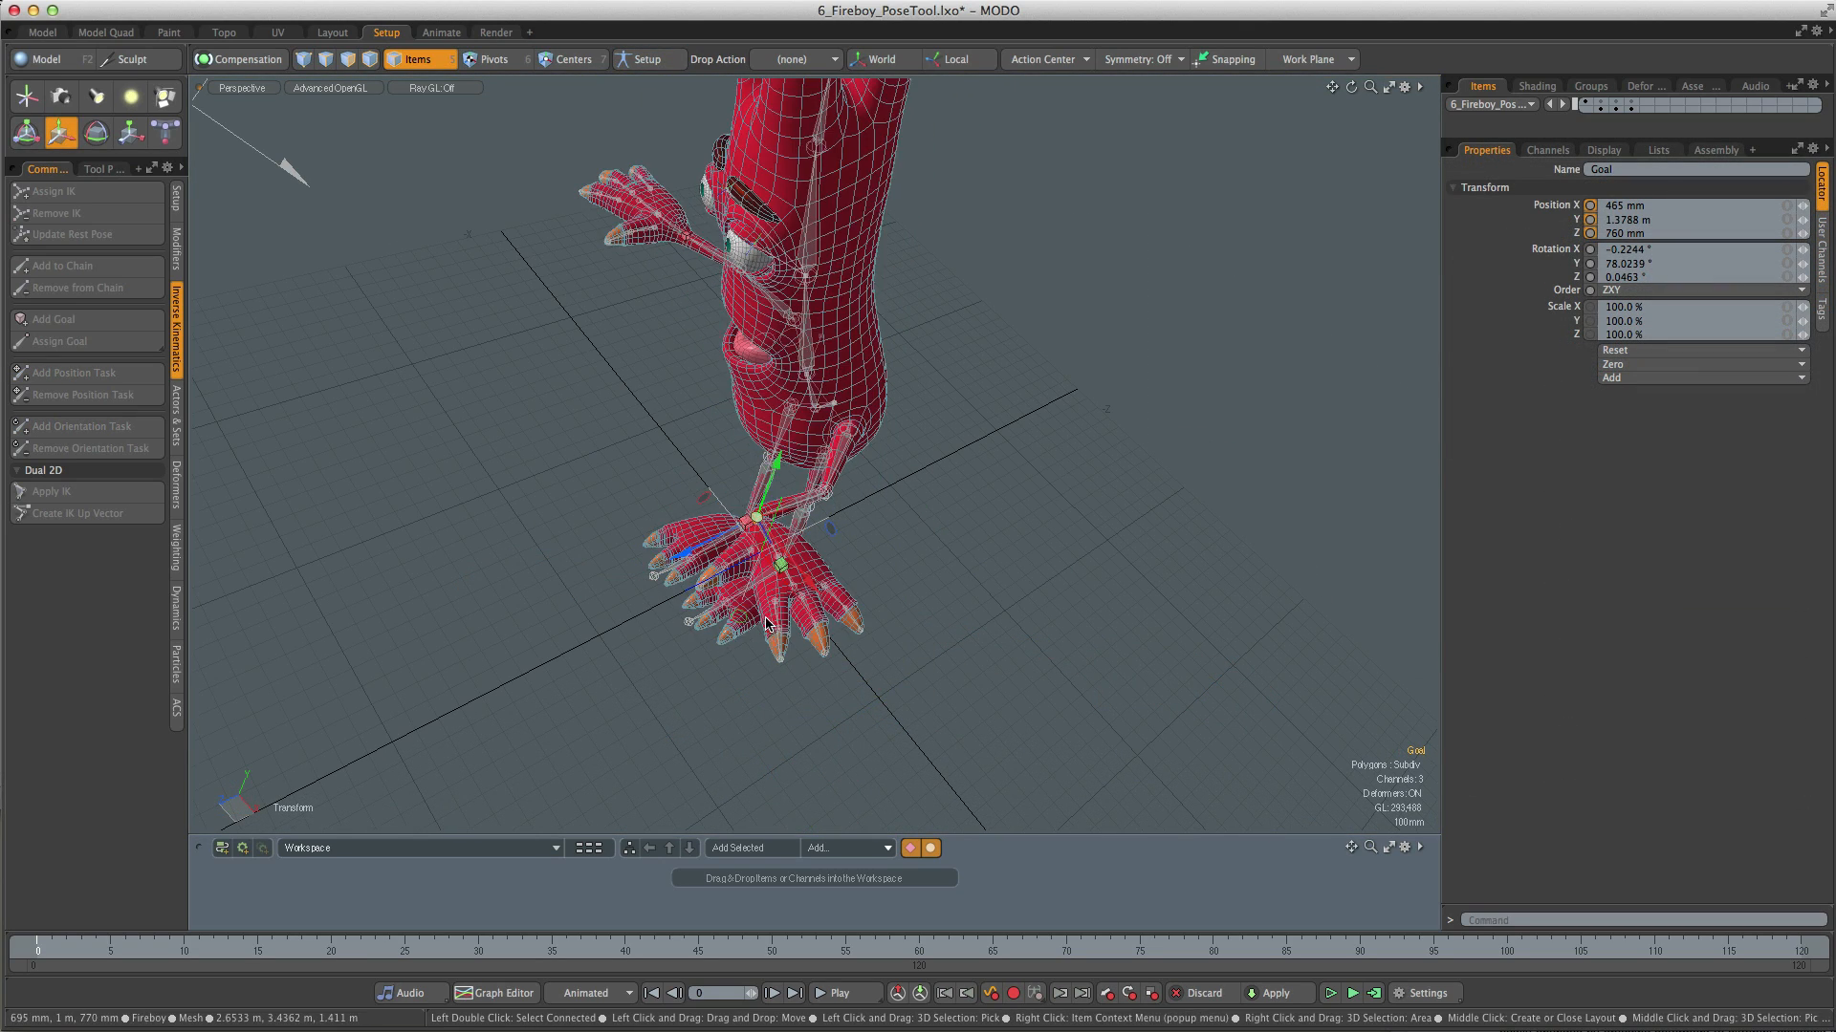
drag(742, 613, 683, 633)
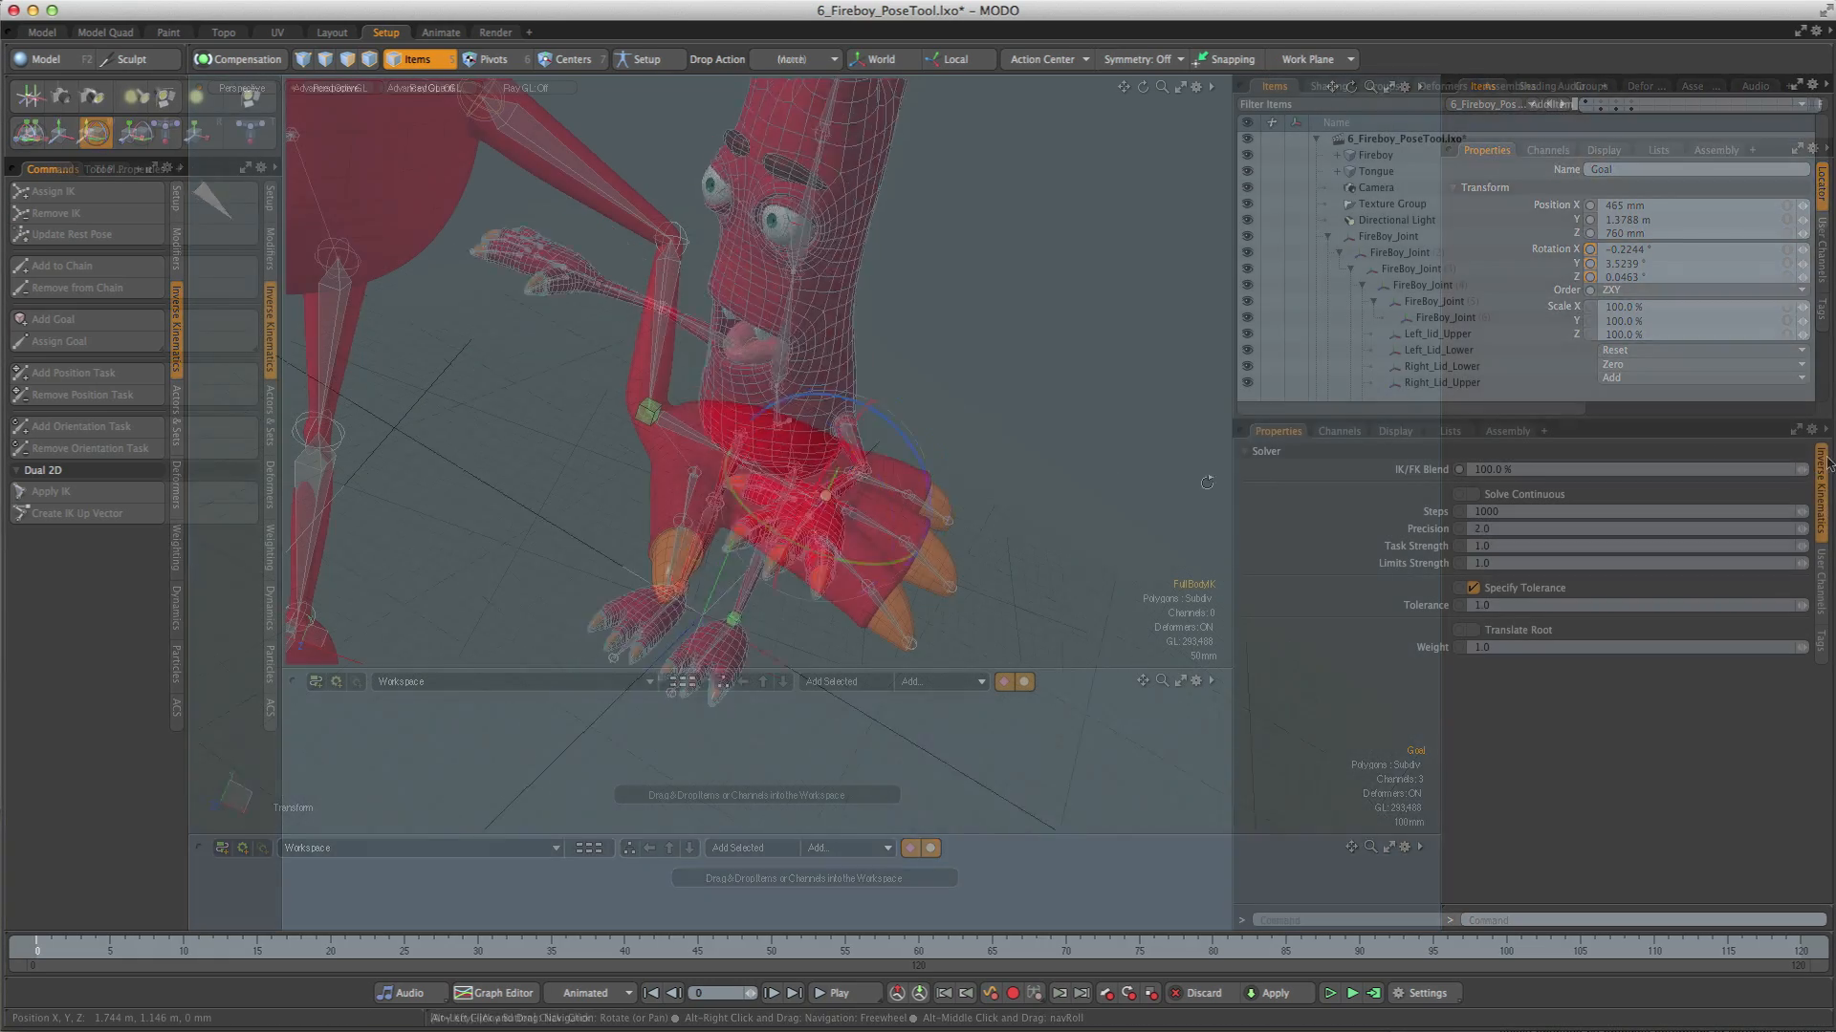
Step: Adjust the IK/FK Blend of the full-body IK solver
mouse_move(1801, 473)
mouse_down()
mouse_move(1768, 473)
mouse_move(1788, 473)
mouse_up()
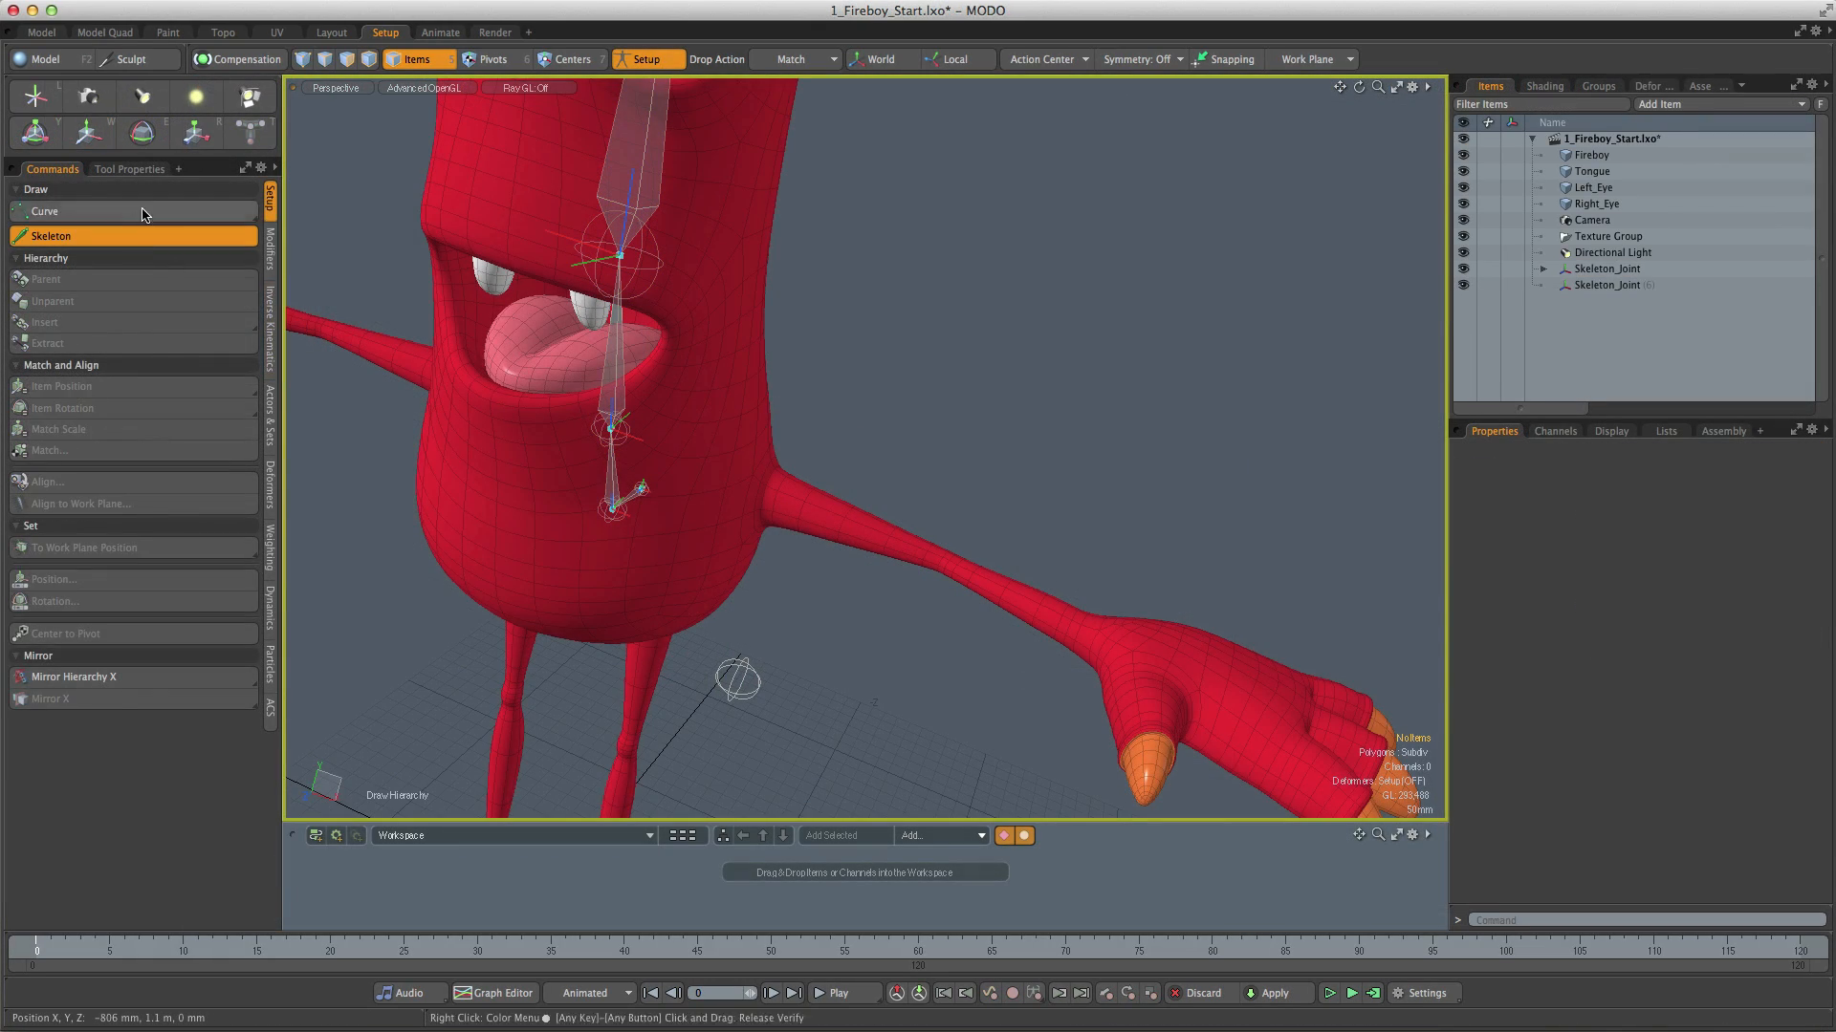
Step: Enable Intersection for the Skeleton tool and draw symmetric shoulder joints branching from the spine to the start of the arm
click(110, 170)
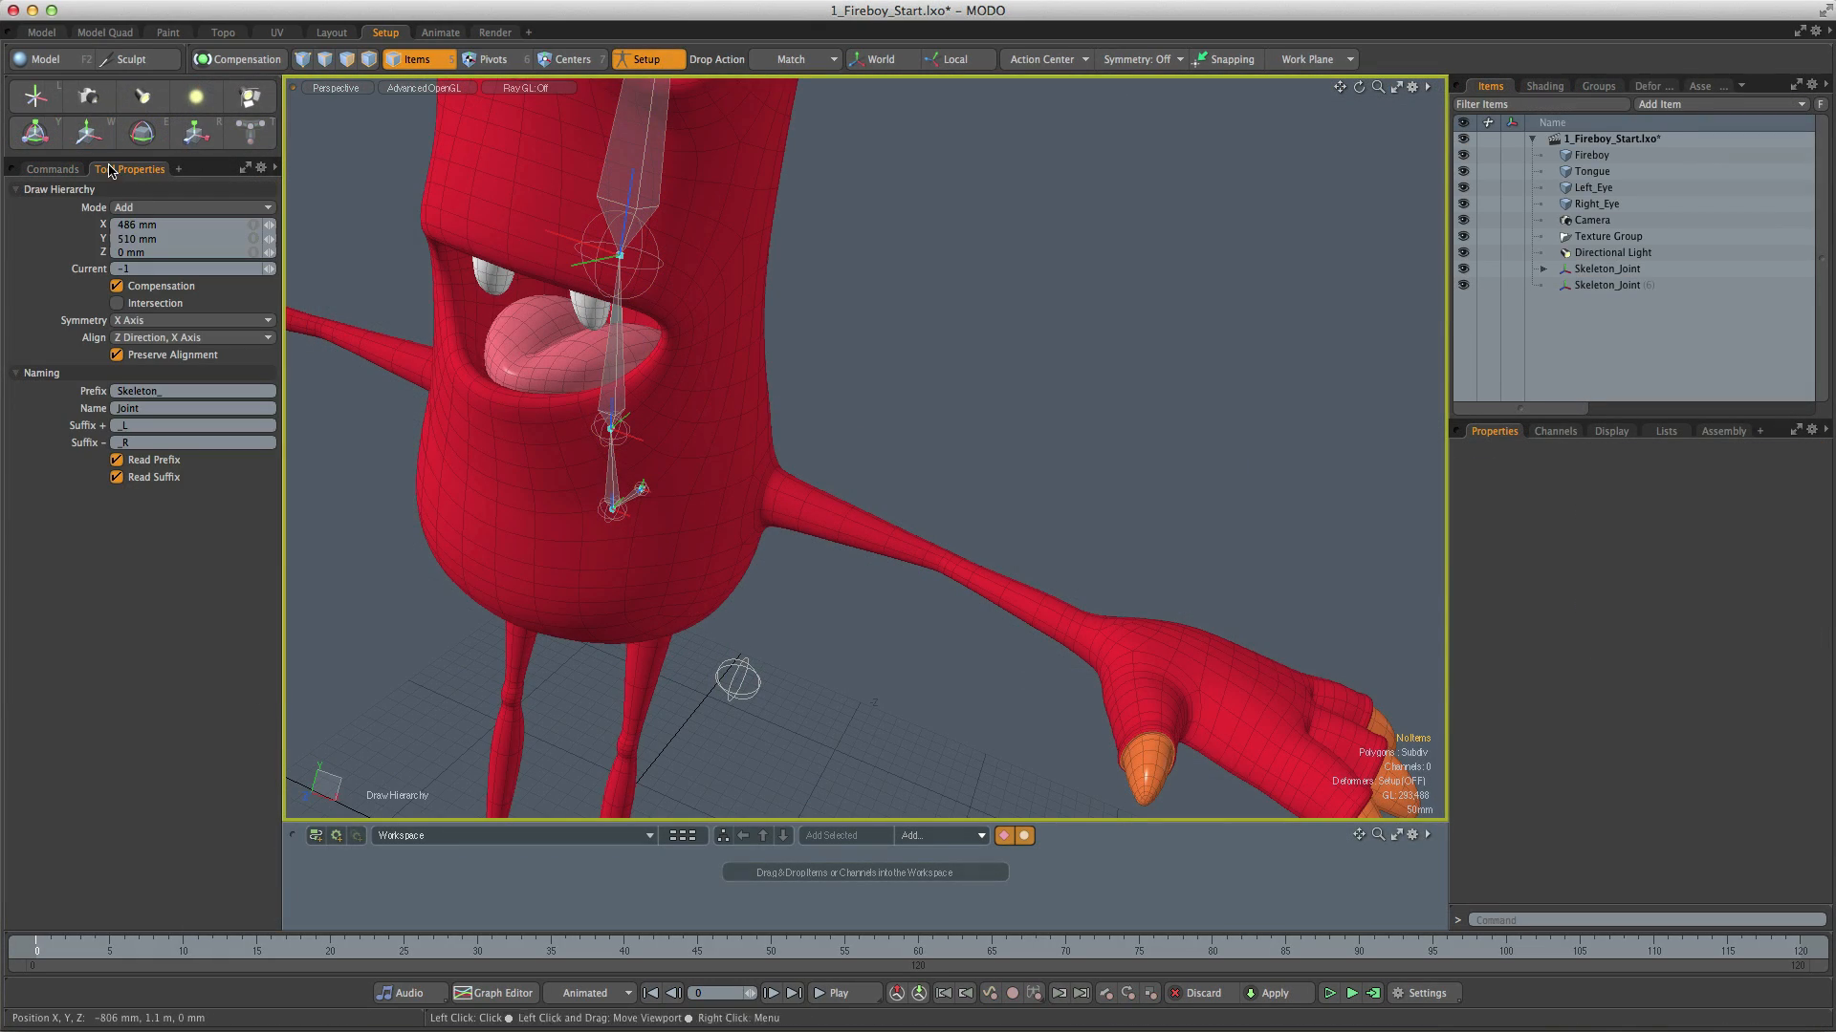
click(118, 304)
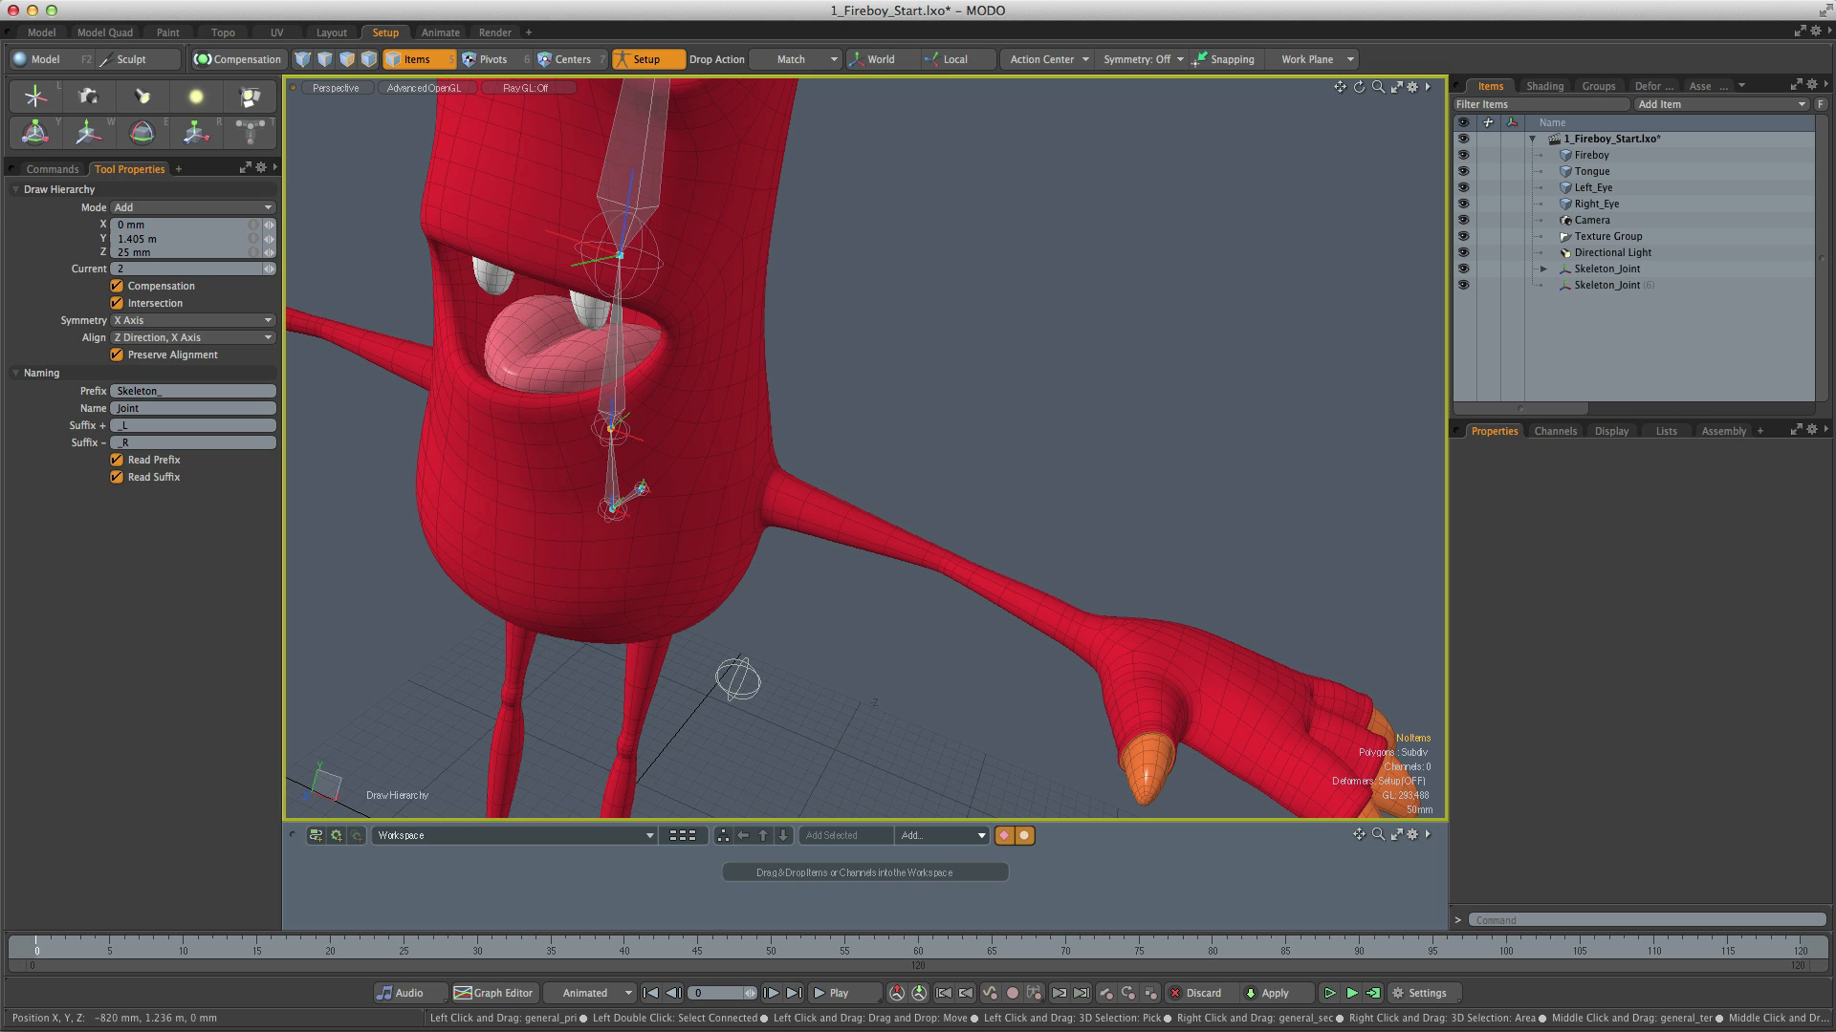
click(686, 451)
alt+drag(690, 455, 734, 463)
click(747, 497)
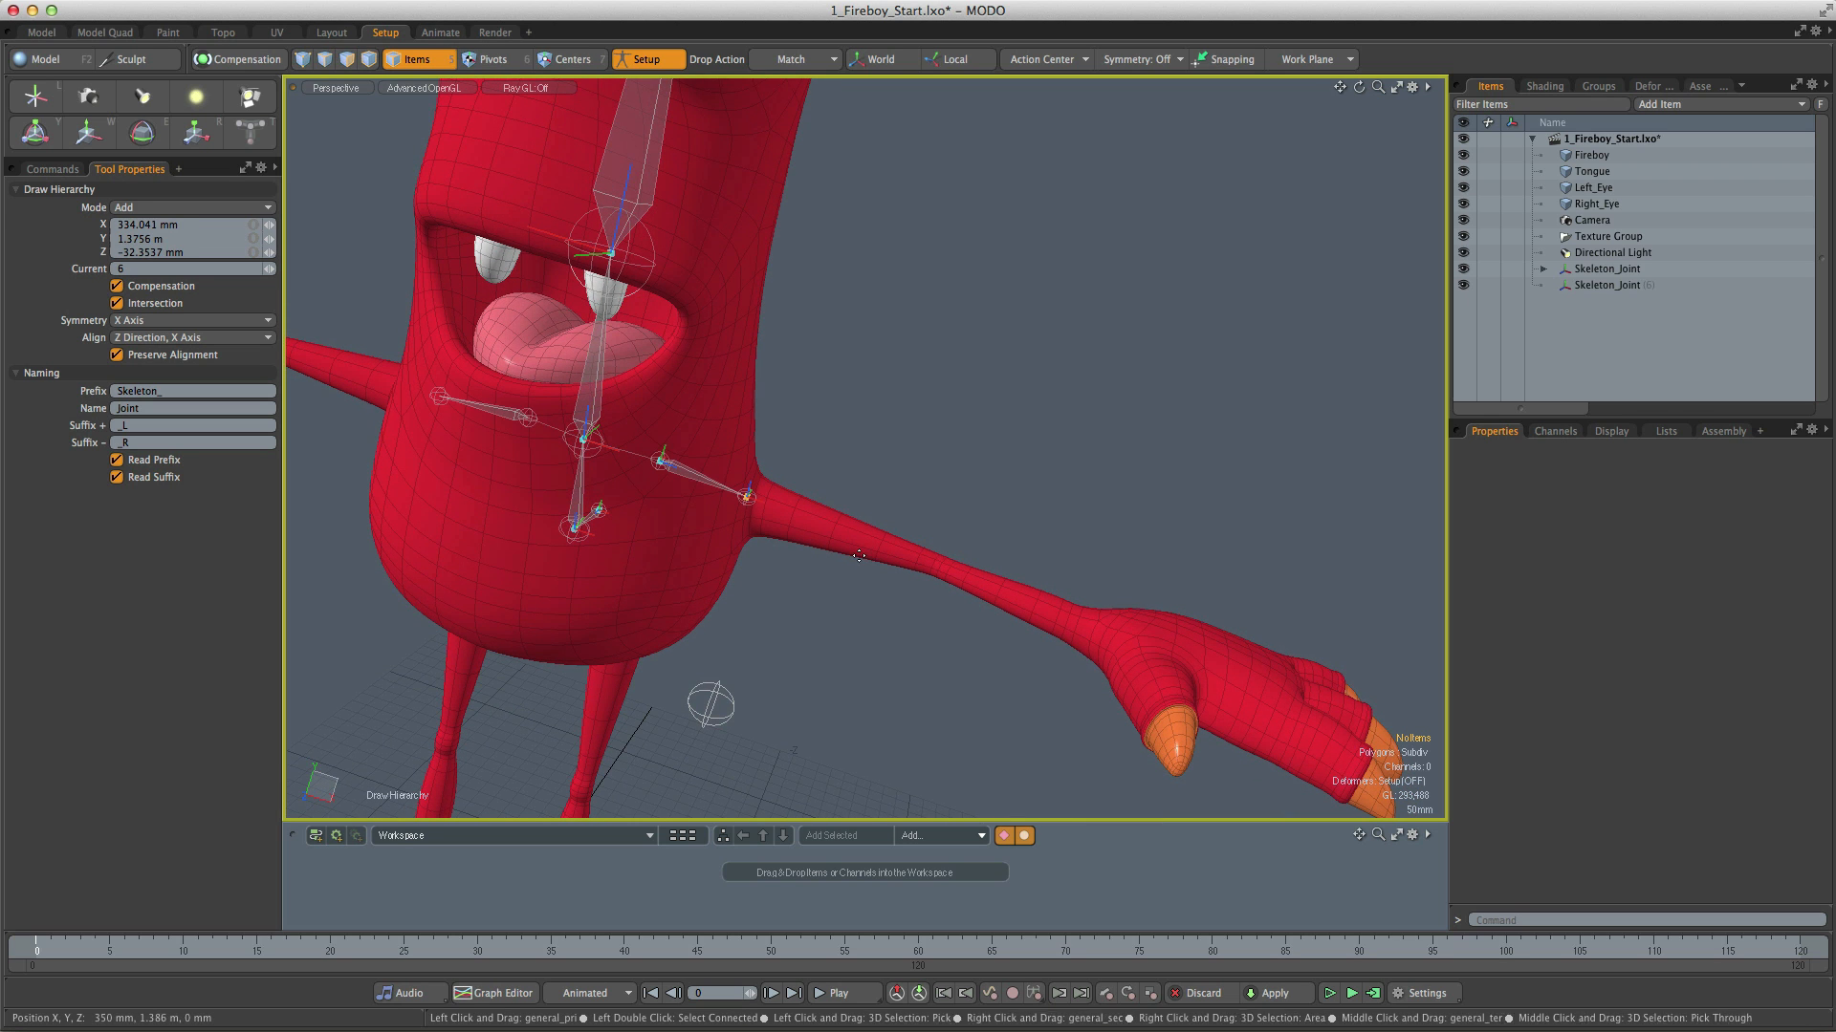
Step: Continue the skeleton chain along the arm through the wrist and into the hand
click(1104, 637)
alt+drag(1104, 637, 723, 538)
click(1019, 593)
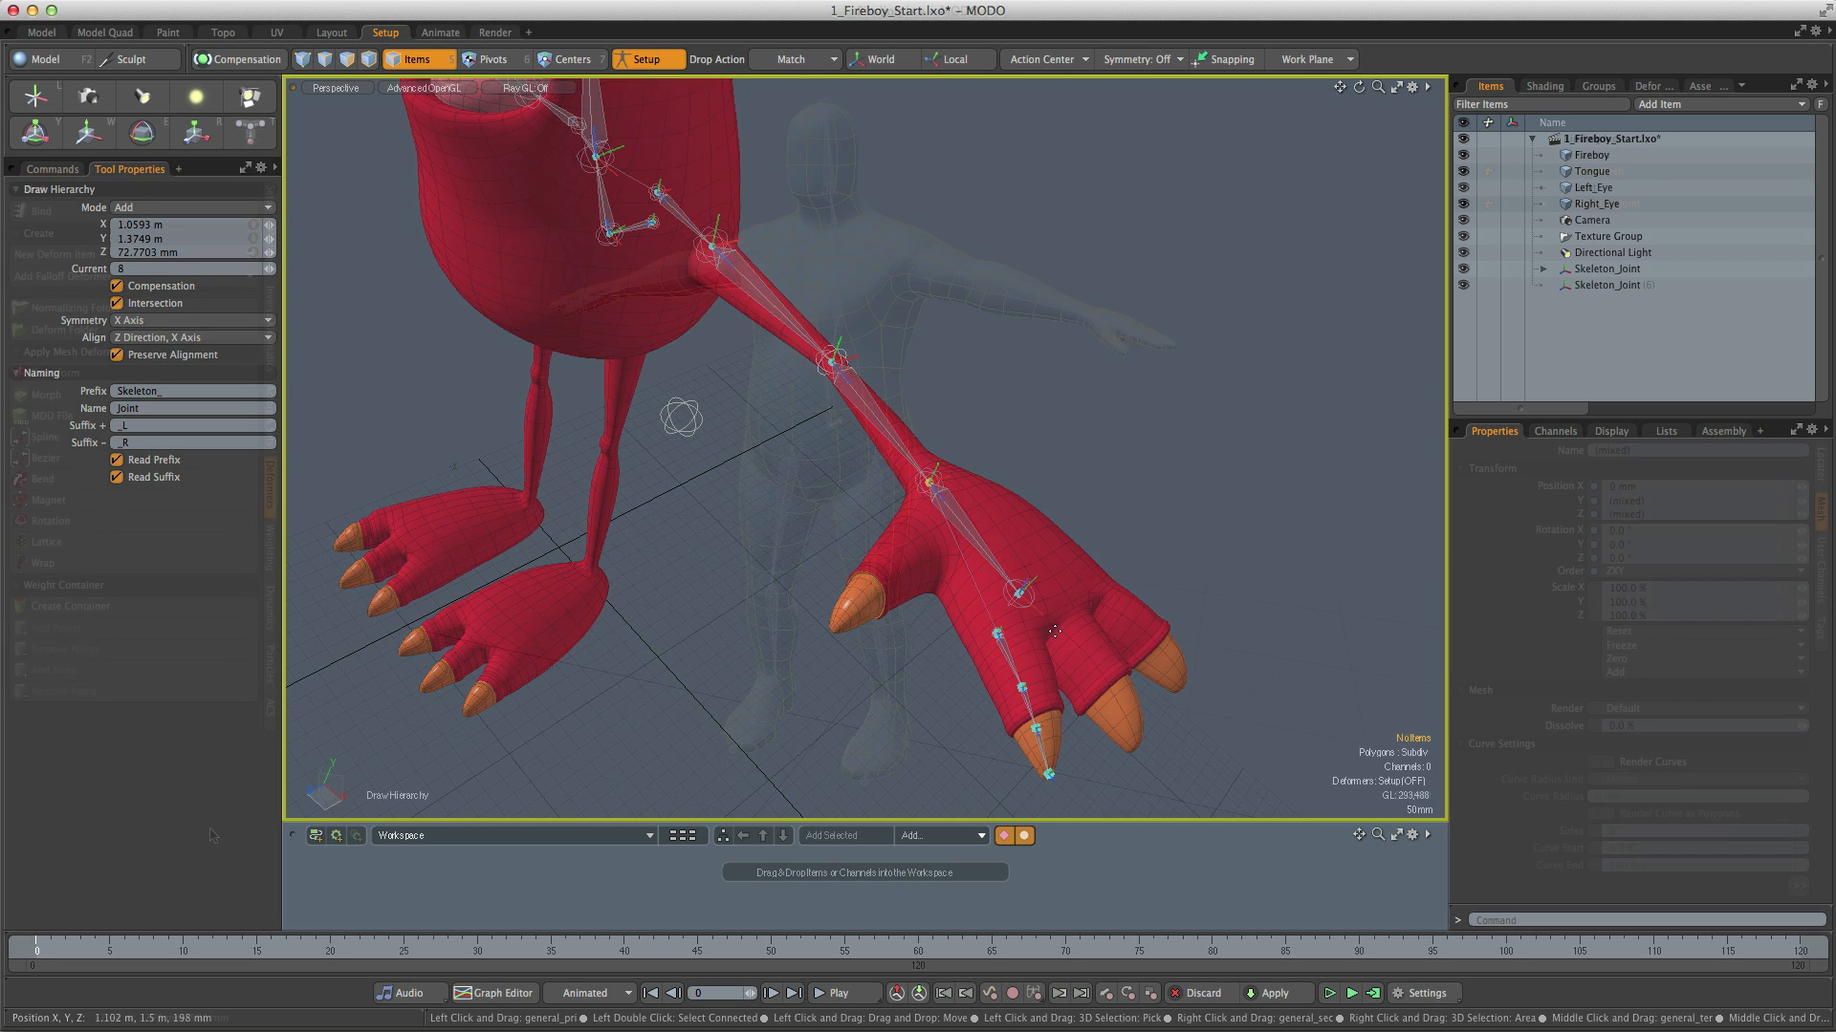
Step: Bind Bolo_Mesh to the skeleton using the Heat bind type
click(57, 211)
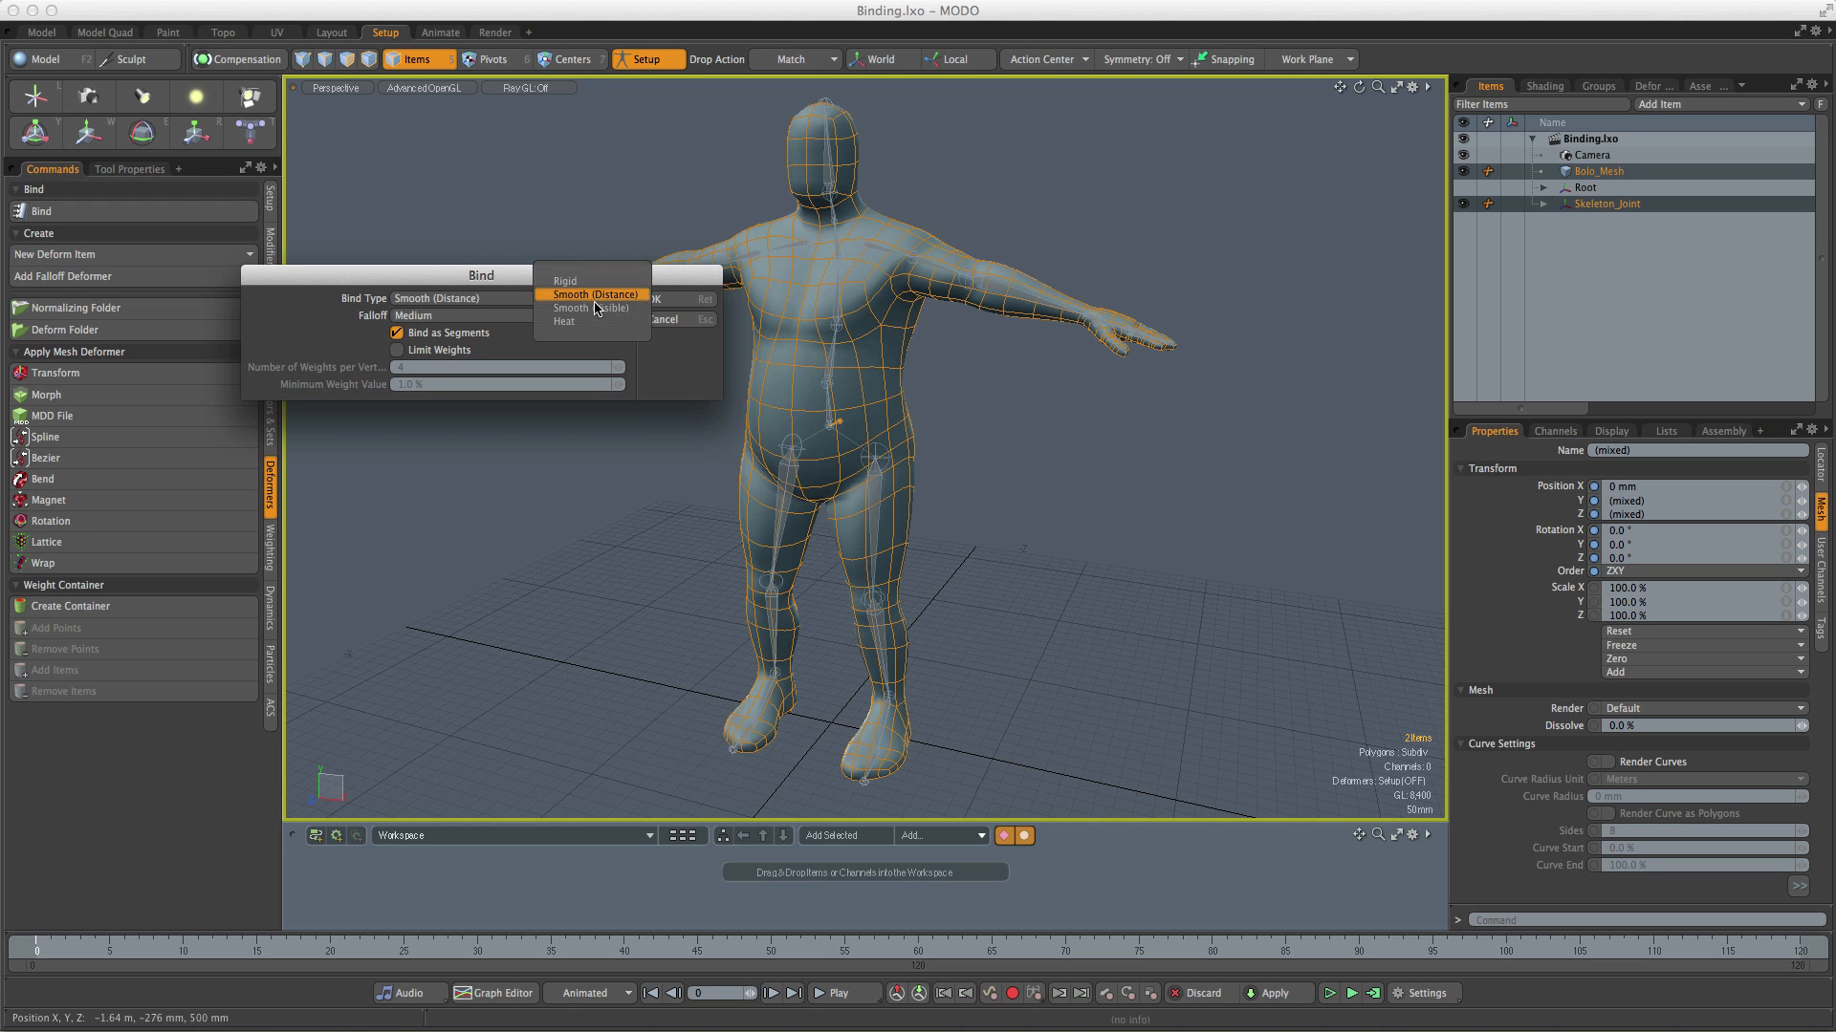
click(599, 321)
click(656, 301)
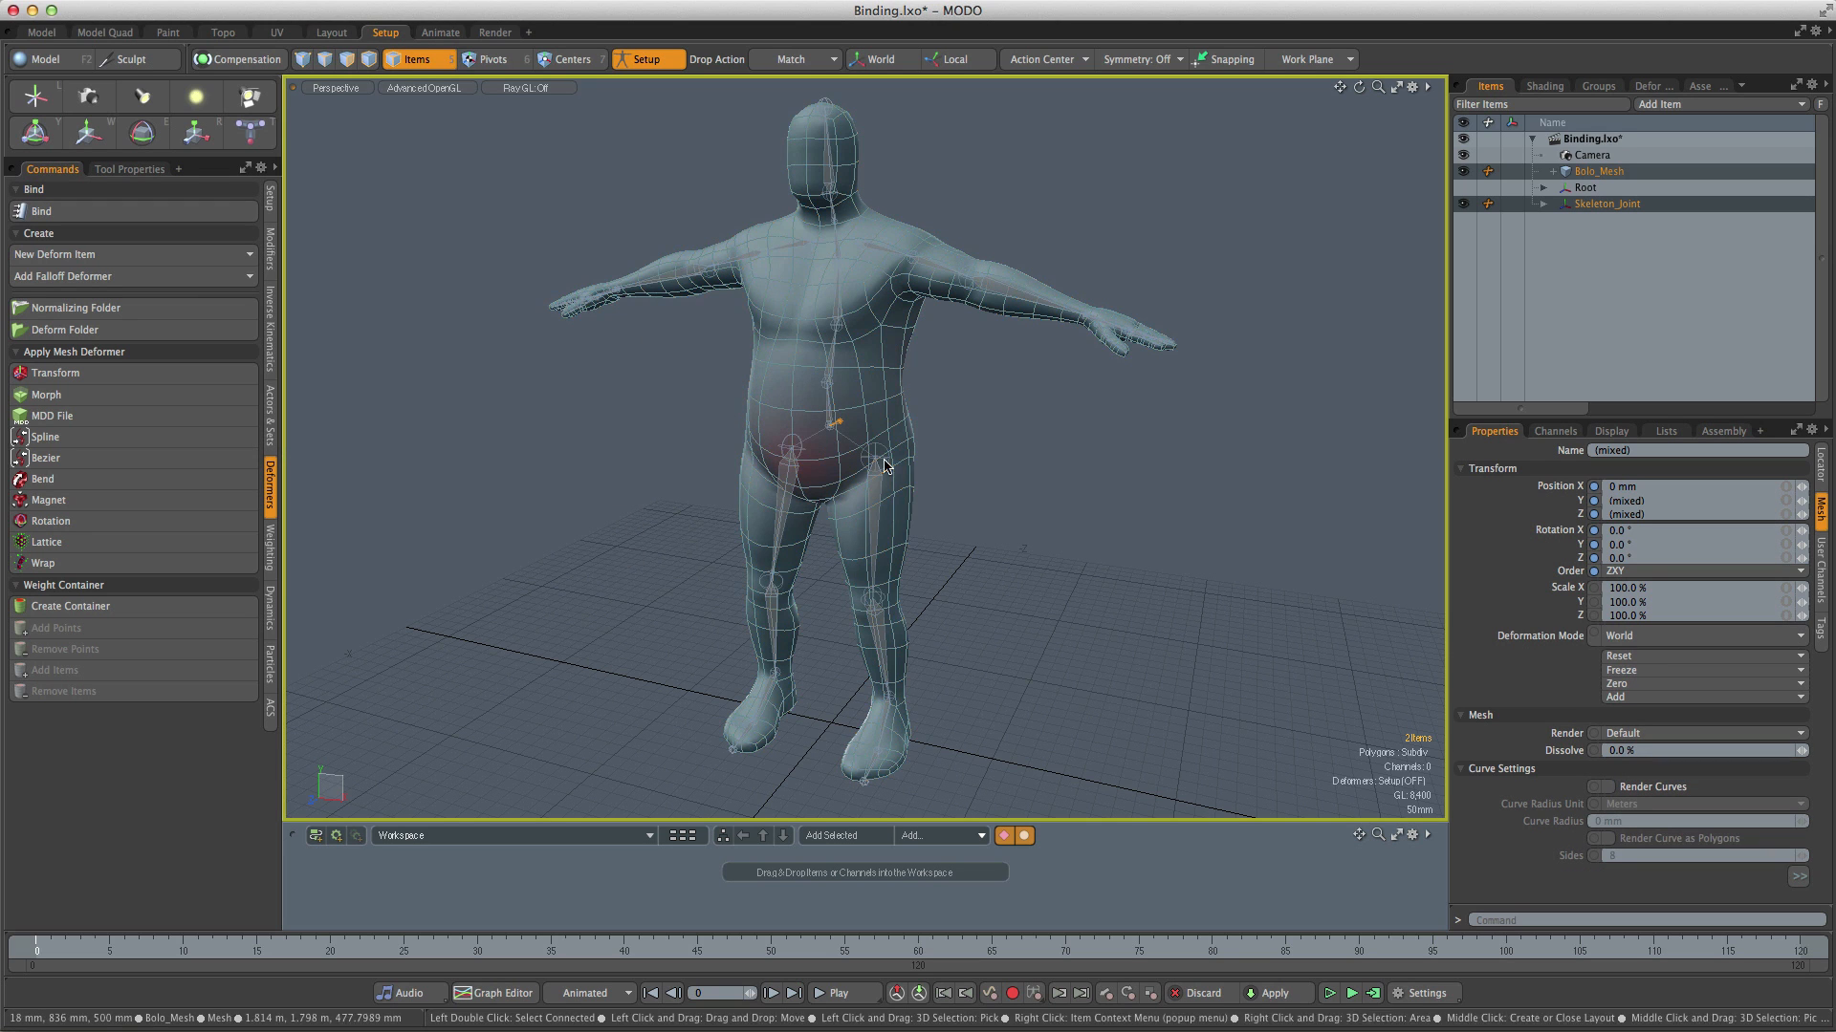
Step: Examine the bind weights around the left forearm, upper arm and finger joints by selecting the joints in turn
alt+drag(879, 469, 874, 574)
ctrl+alt+drag(875, 574, 882, 344)
click(879, 336)
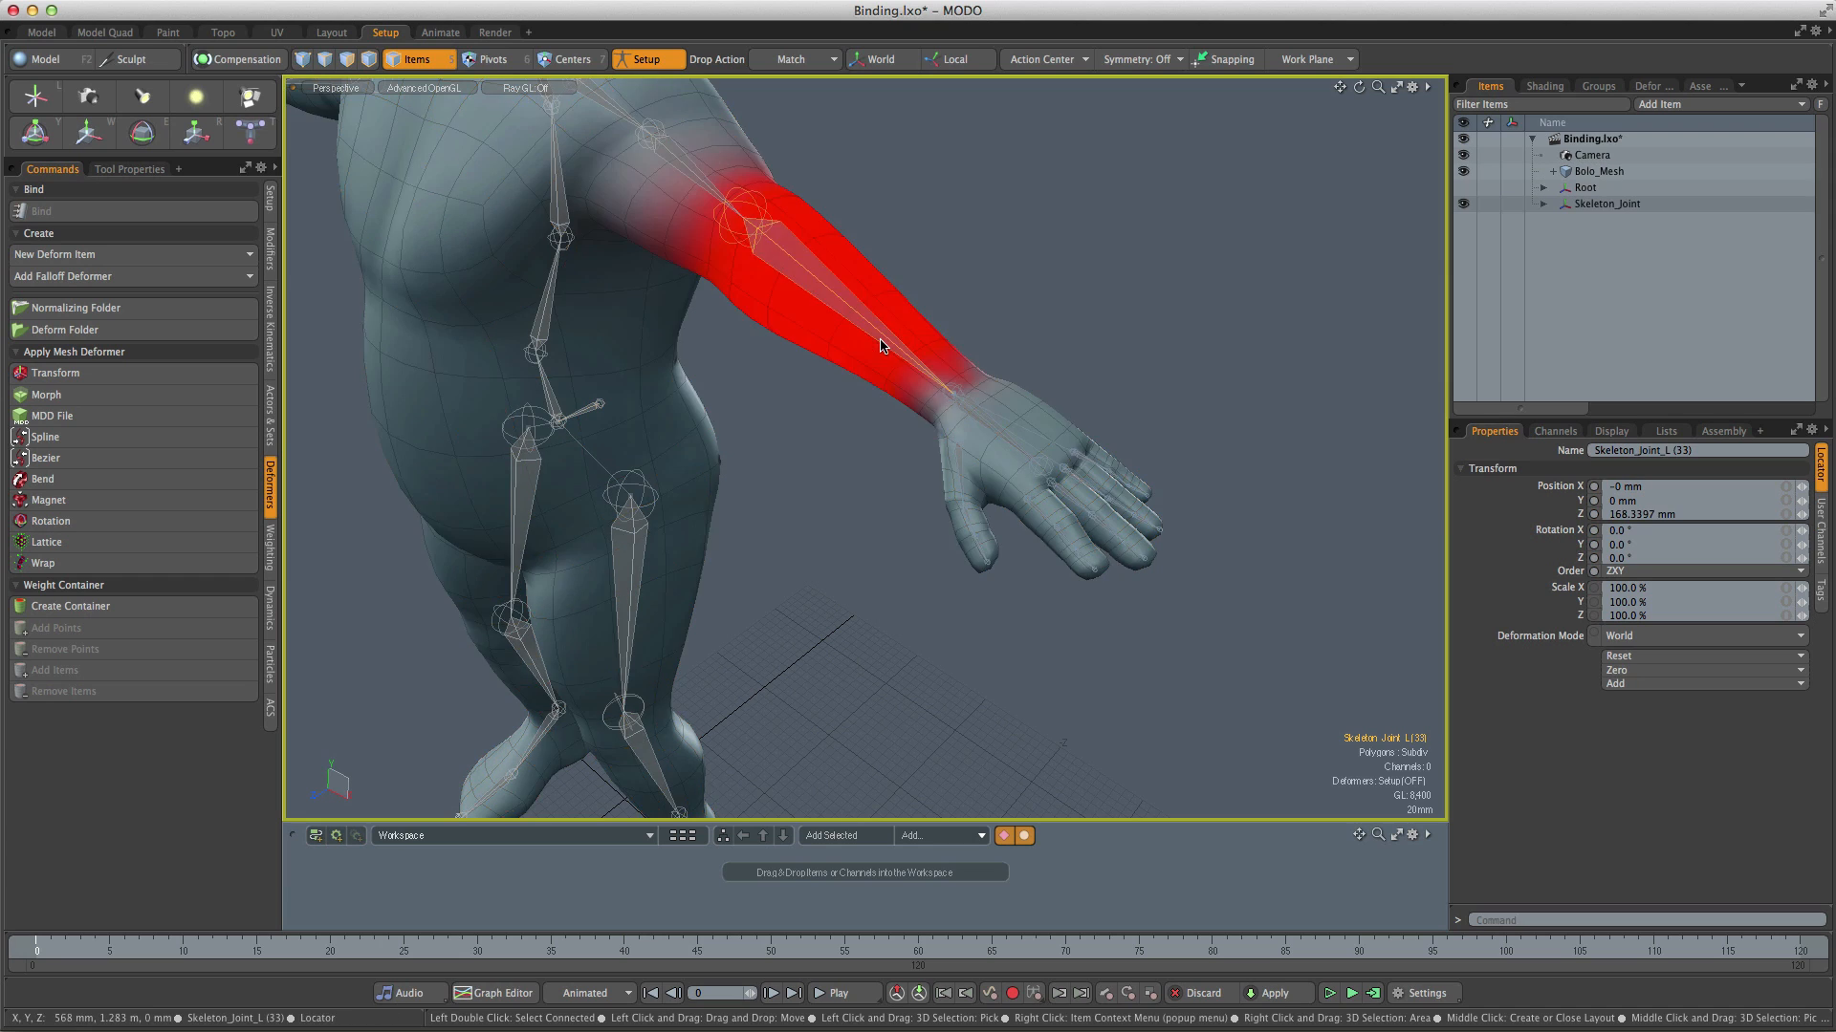
click(667, 149)
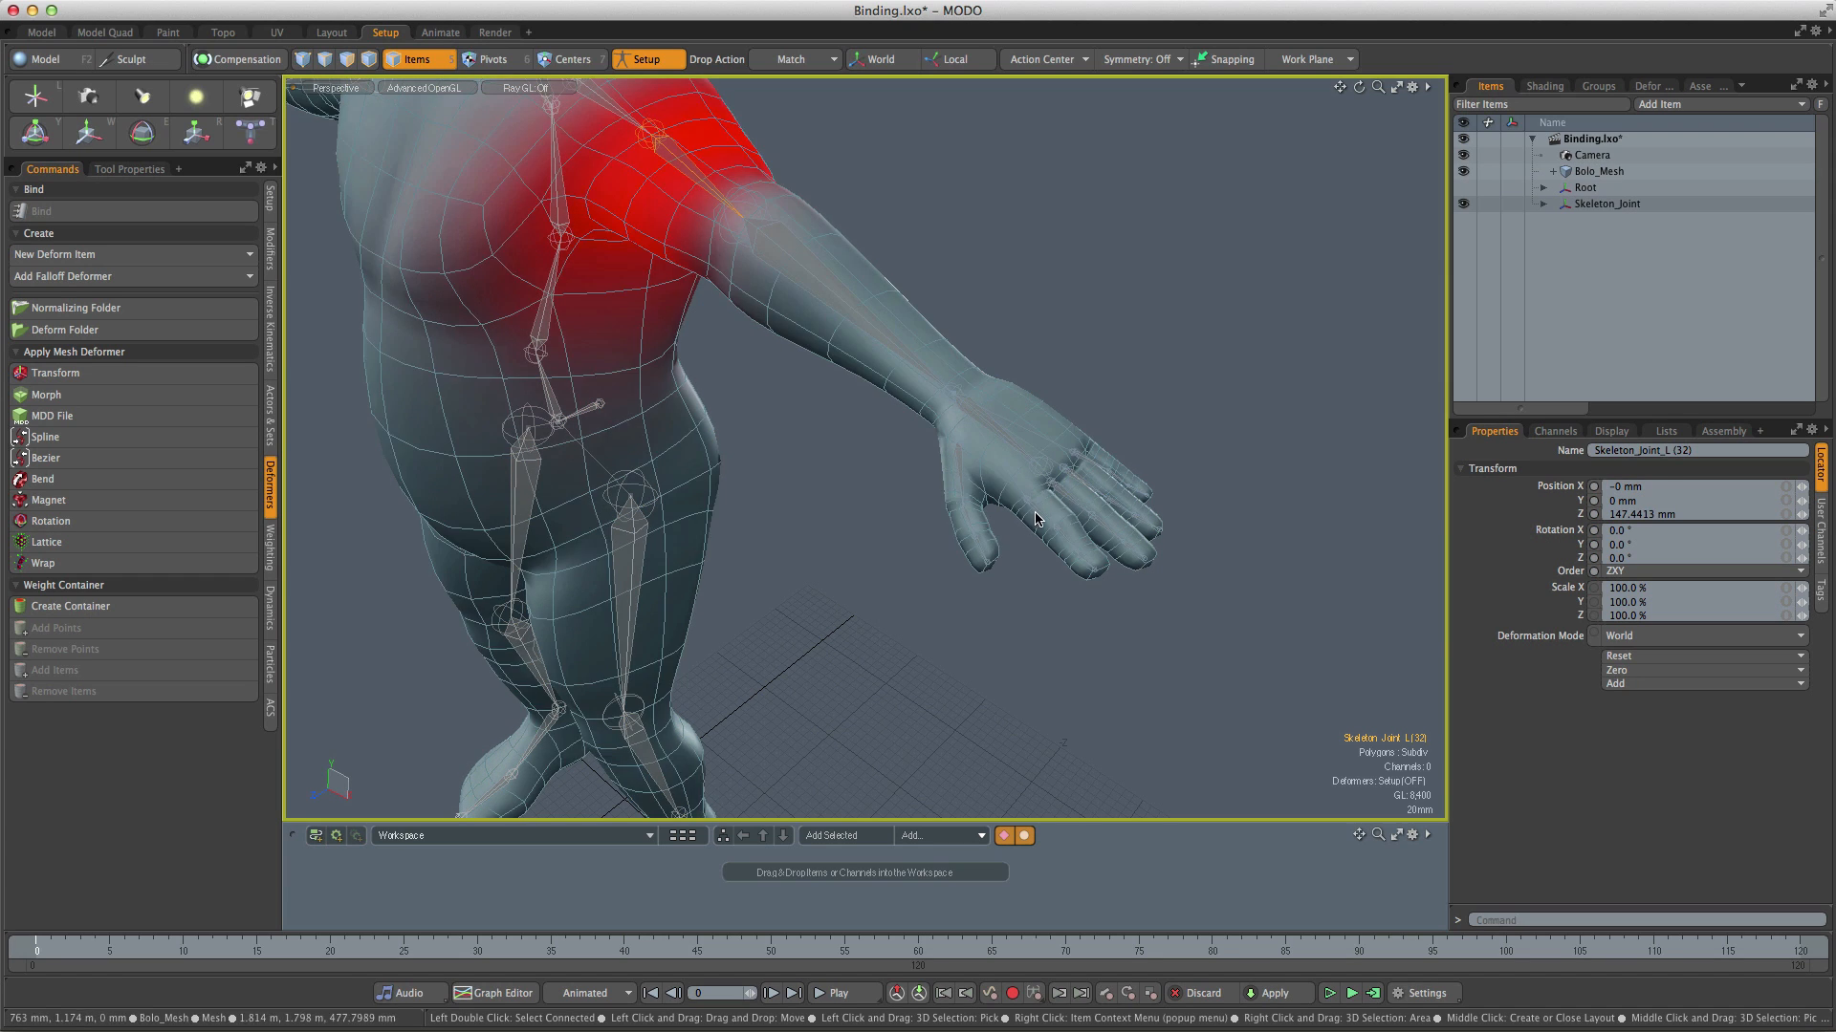
click(1049, 497)
click(1062, 551)
click(1075, 559)
click(1087, 568)
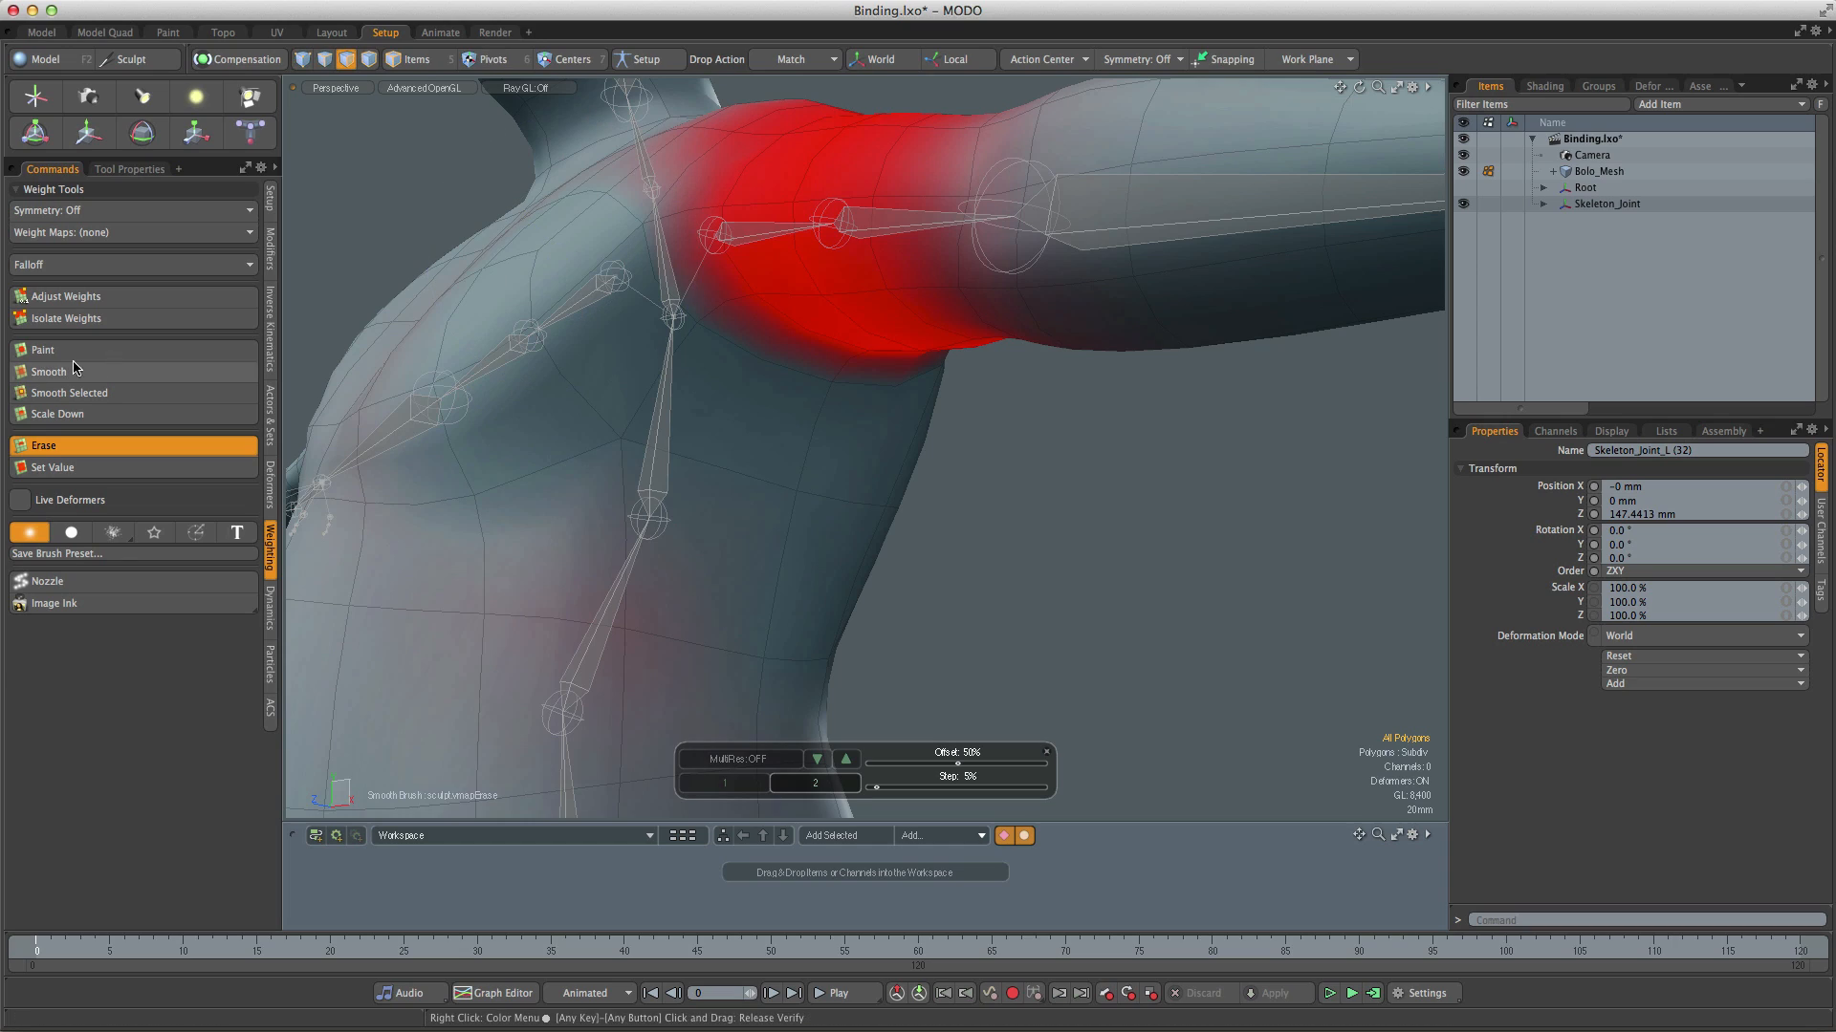
Step: Activate the Smooth weight brush for the upper arm's weights
click(77, 372)
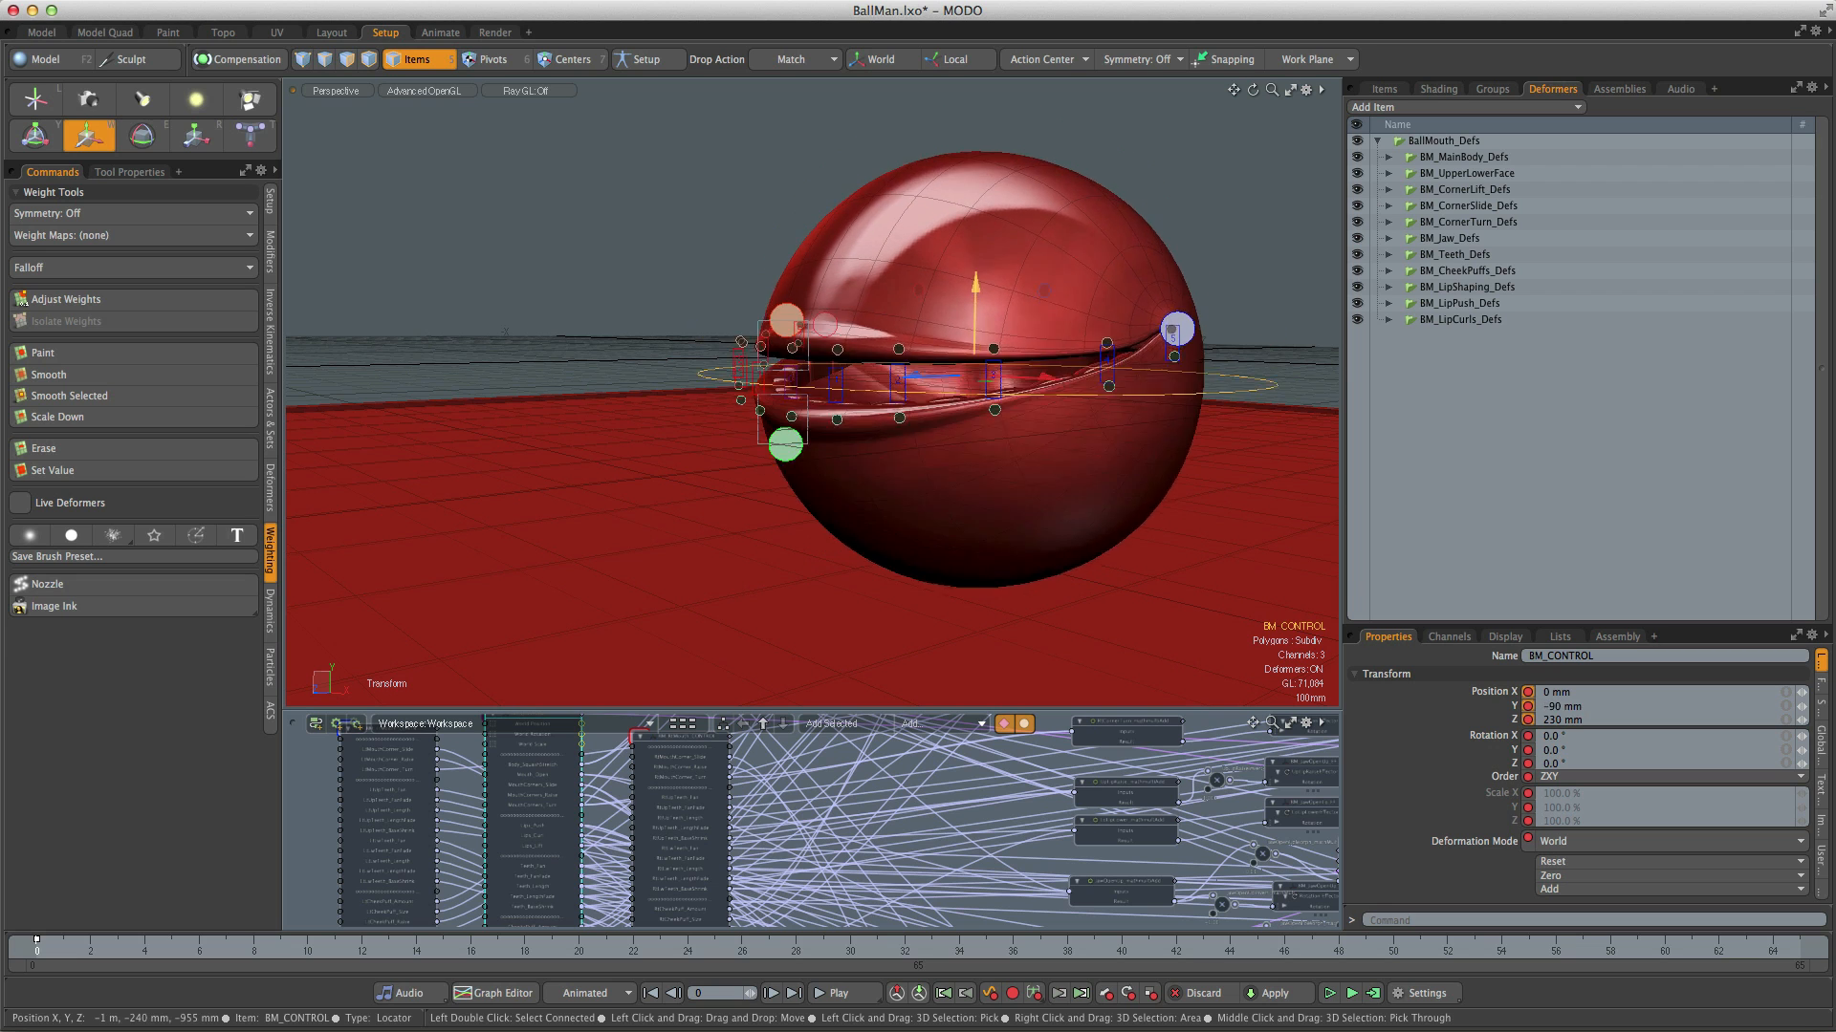
Step: Move the BM_CONTROL controller of the ball mouth rig with the Transform tool
drag(355, 230, 369, 314)
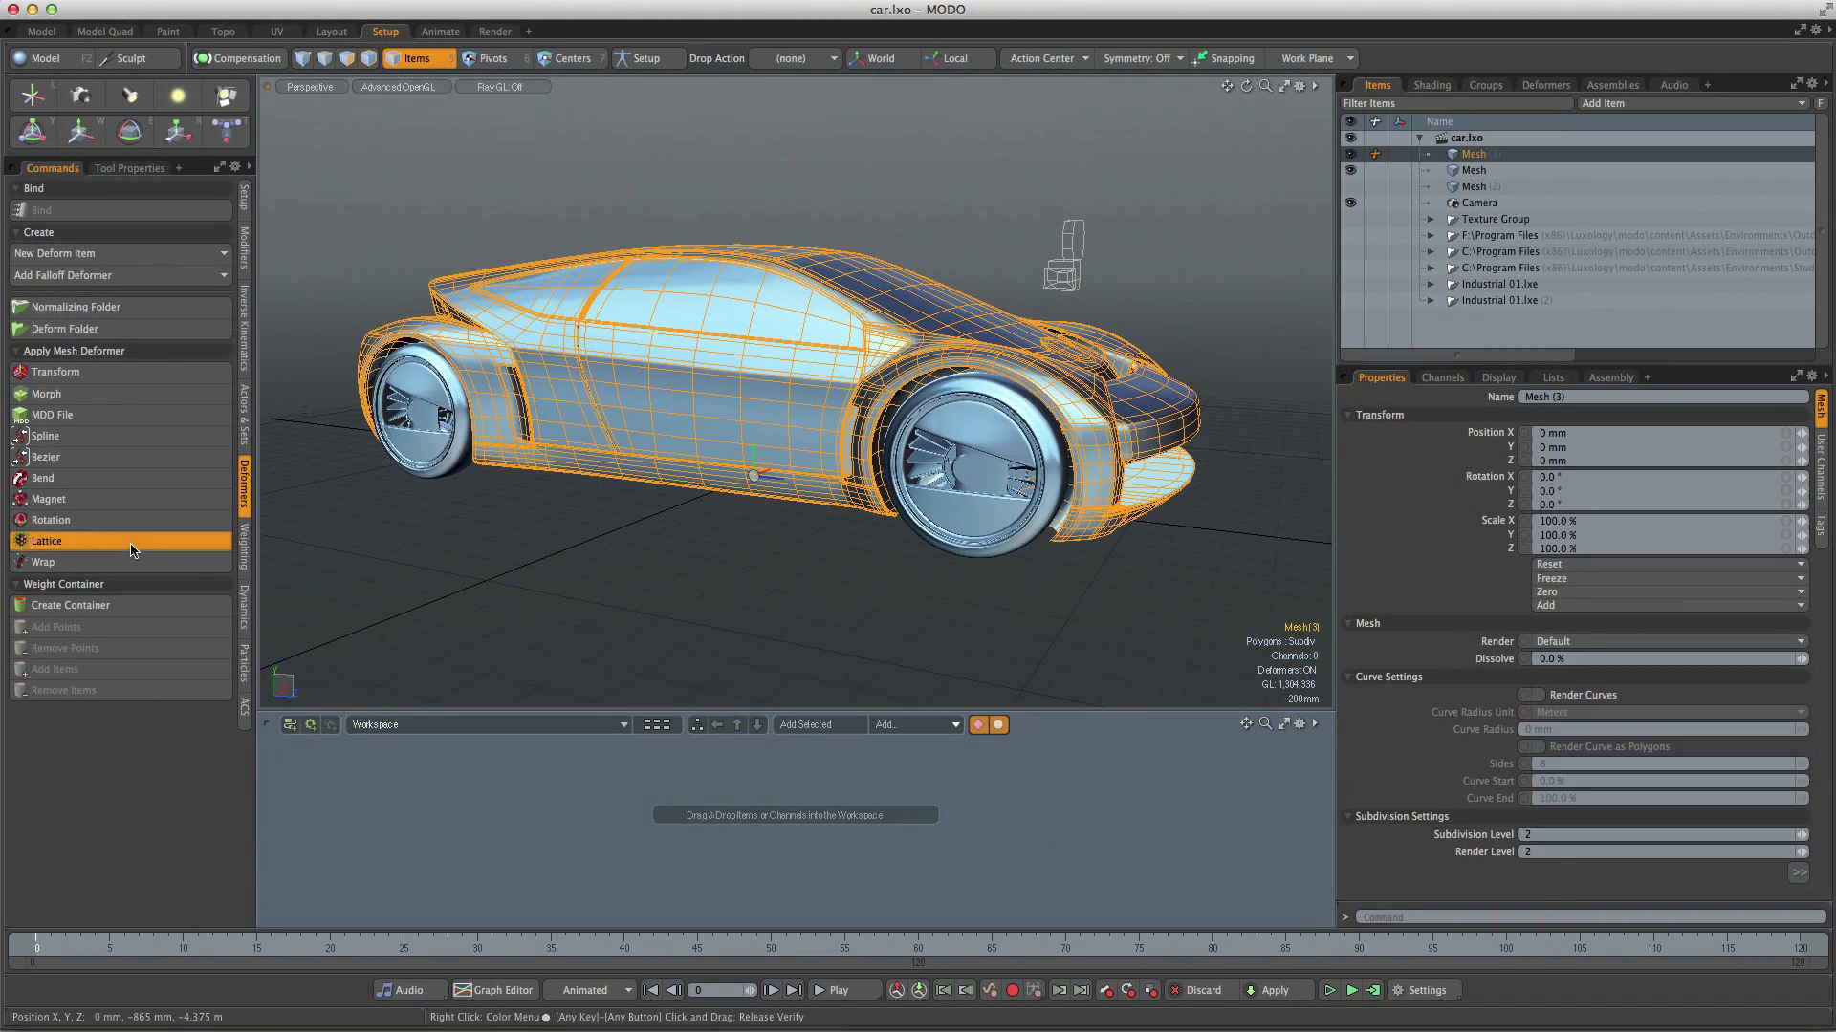
Step: Apply a Lattice deformer to the car body mesh, select a group of lattice points and move them upward
click(131, 550)
click(658, 732)
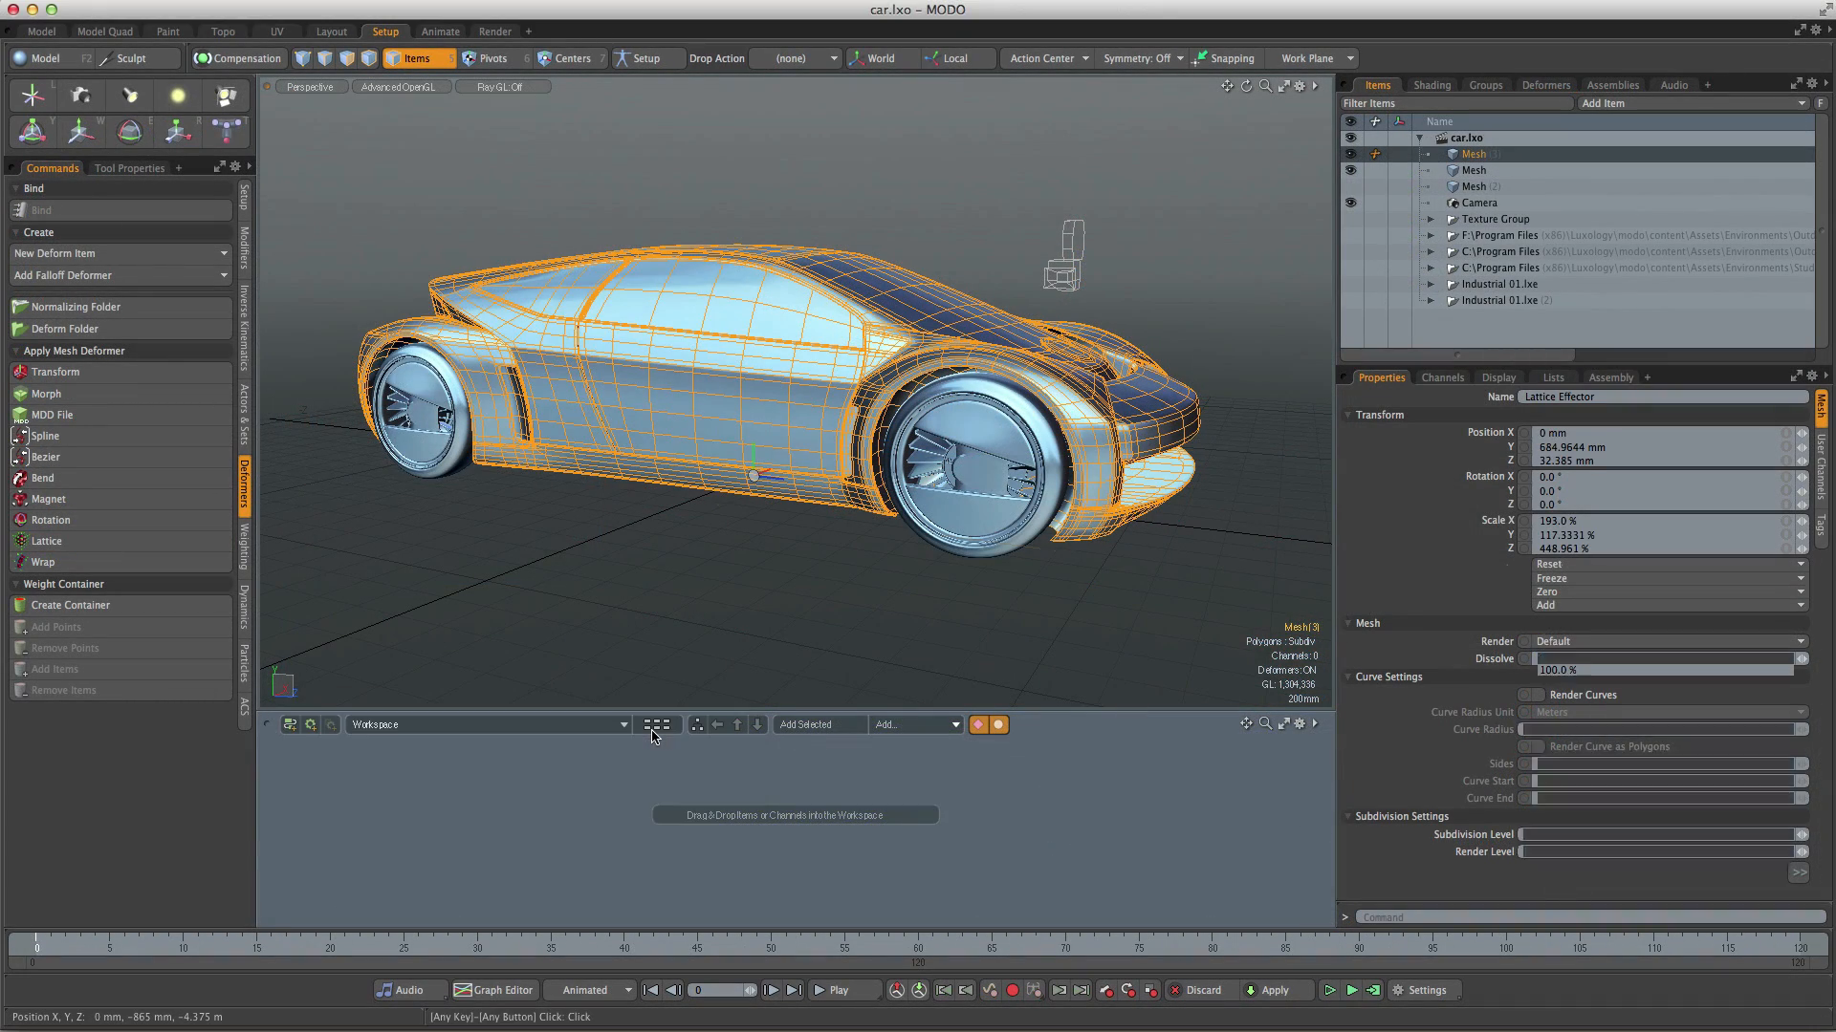
mouse_move(663, 397)
alt+mouse_down()
mouse_move(764, 490)
mouse_move(791, 483)
alt+mouse_up()
mouse_move(366, 335)
right_down()
mouse_move(1196, 295)
mouse_move(1180, 309)
right_up()
key(w)
drag(1081, 240, 1081, 207)
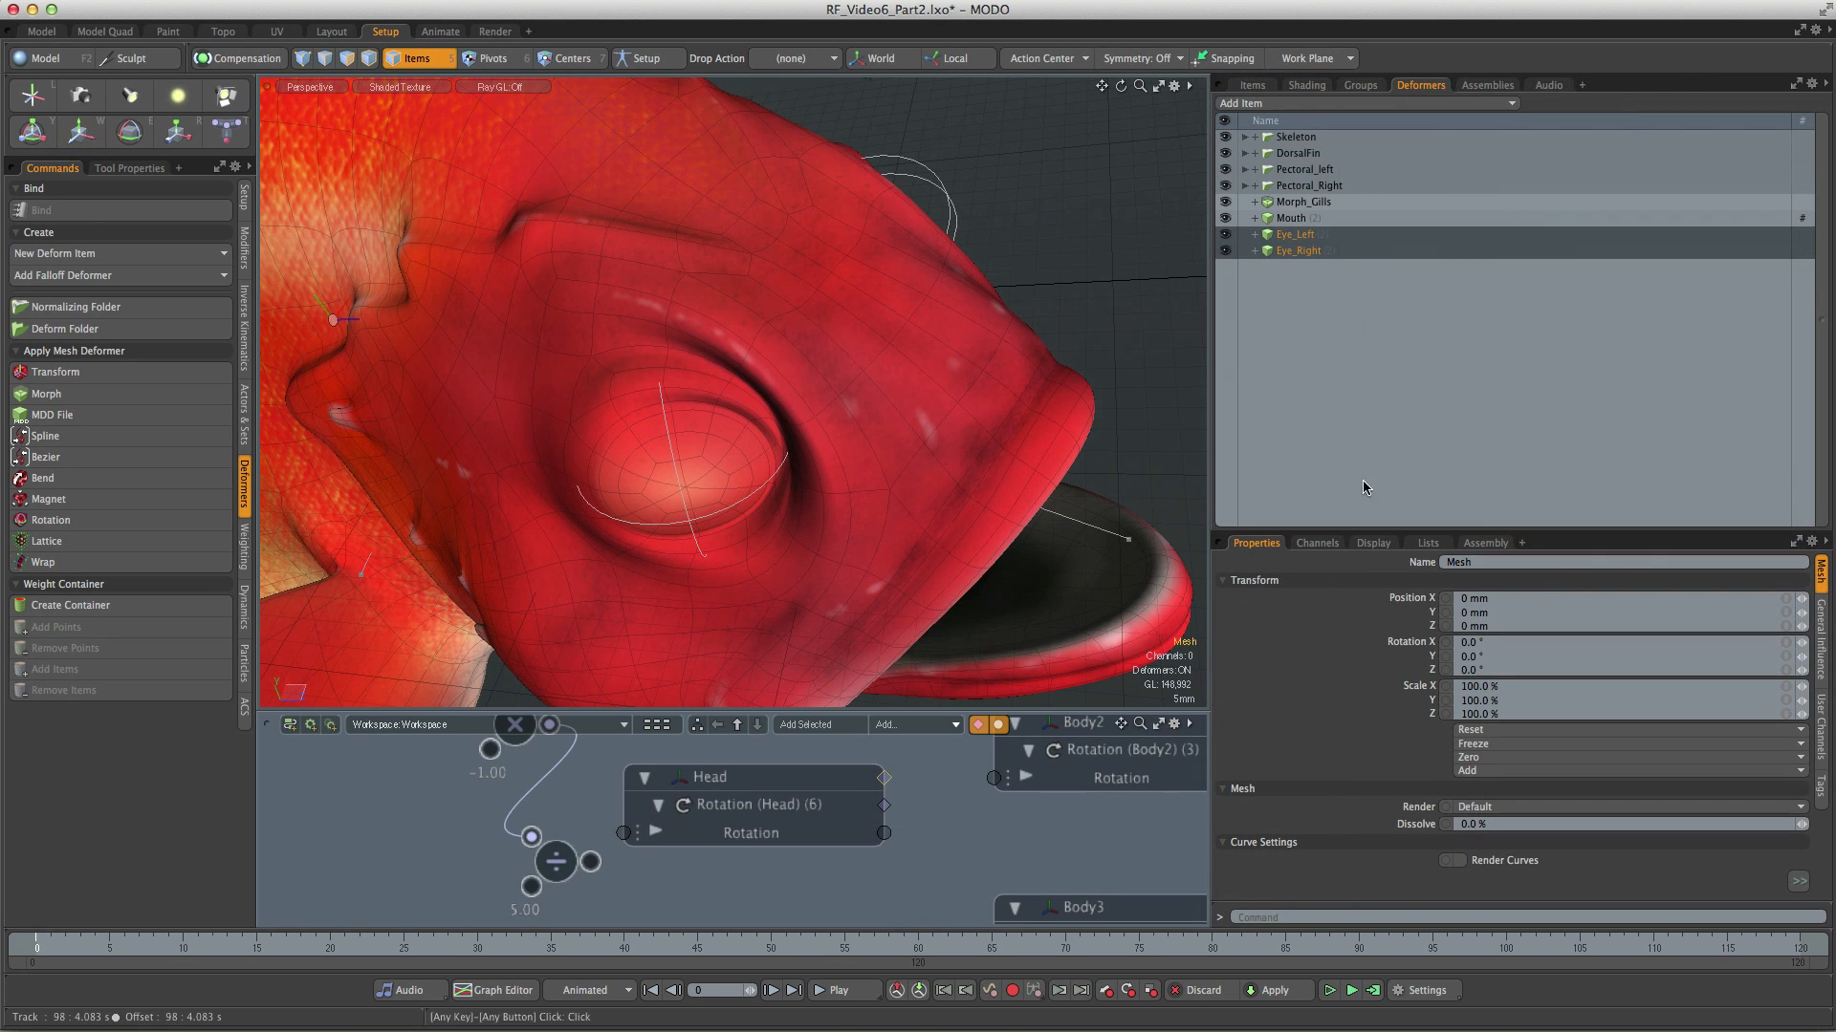
Step: Move the Eye_Left deformer below Eye_Right in the deformer order, and normalize the dorsal fin's selected Transform deformers
mouse_move(1301, 235)
mouse_down()
mouse_move(1302, 134)
mouse_move(1305, 253)
mouse_up()
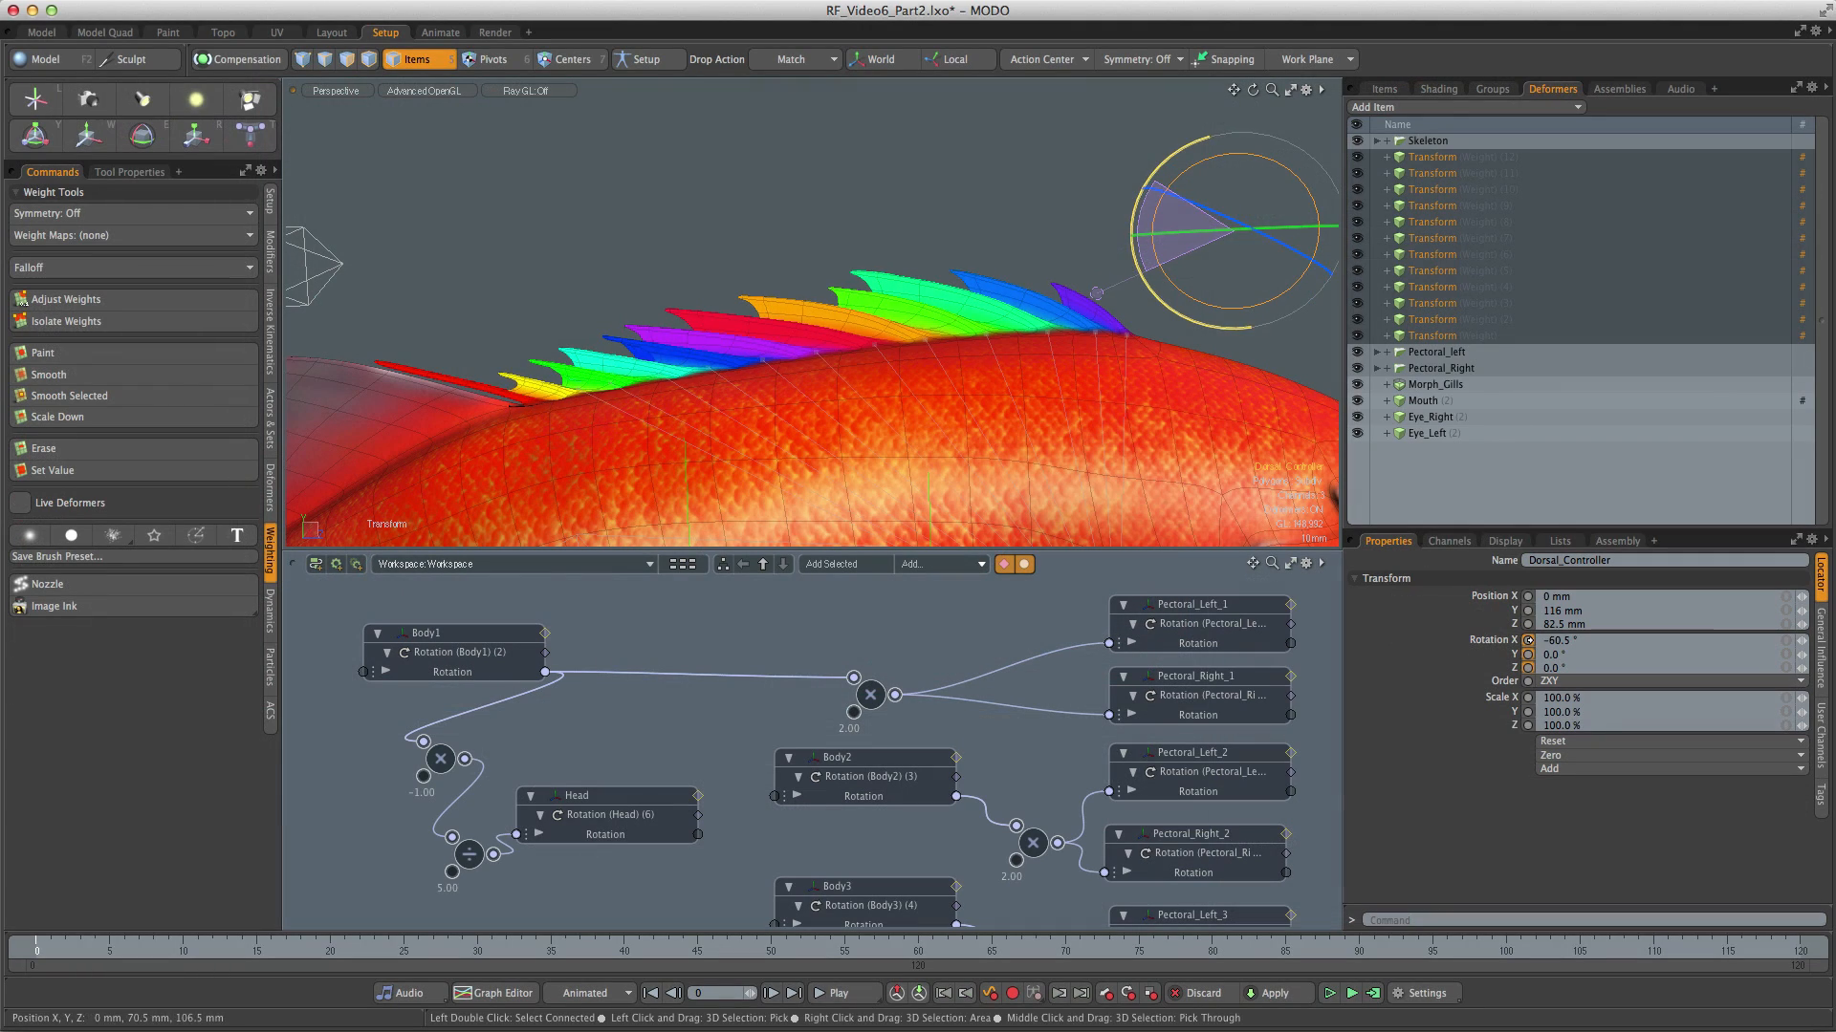
right_click(1396, 255)
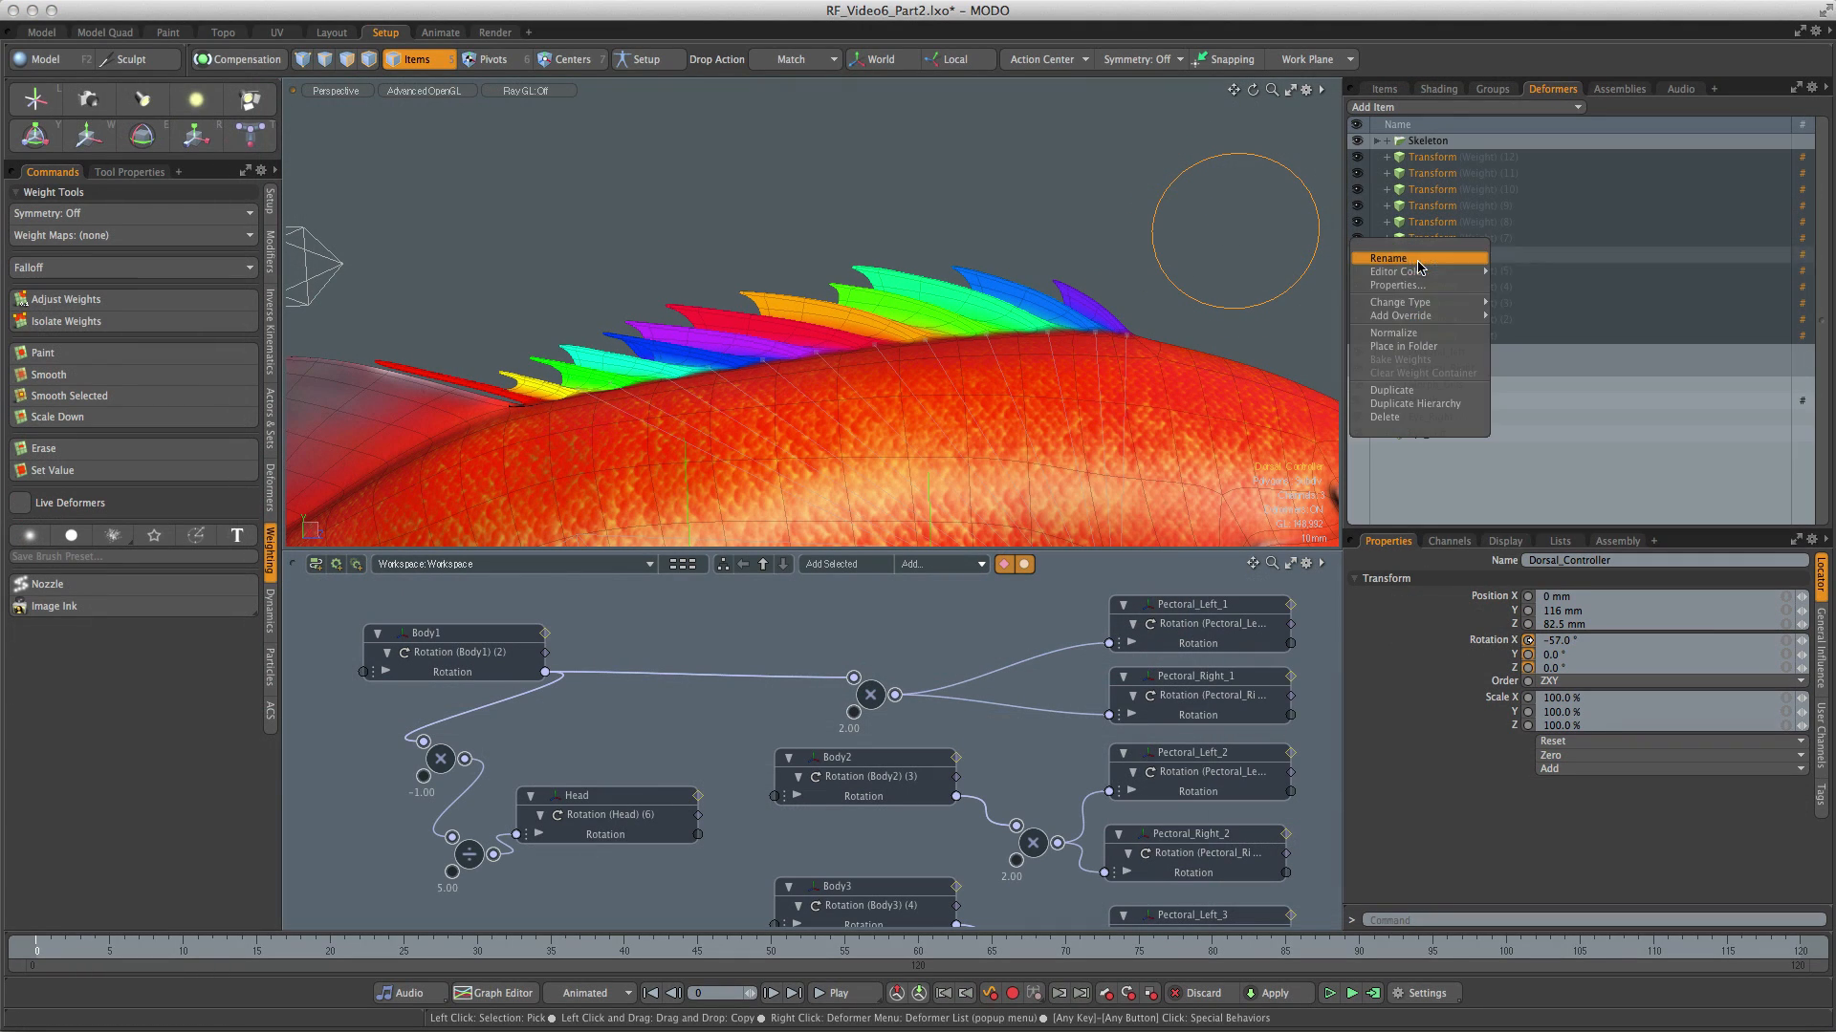
click(1397, 335)
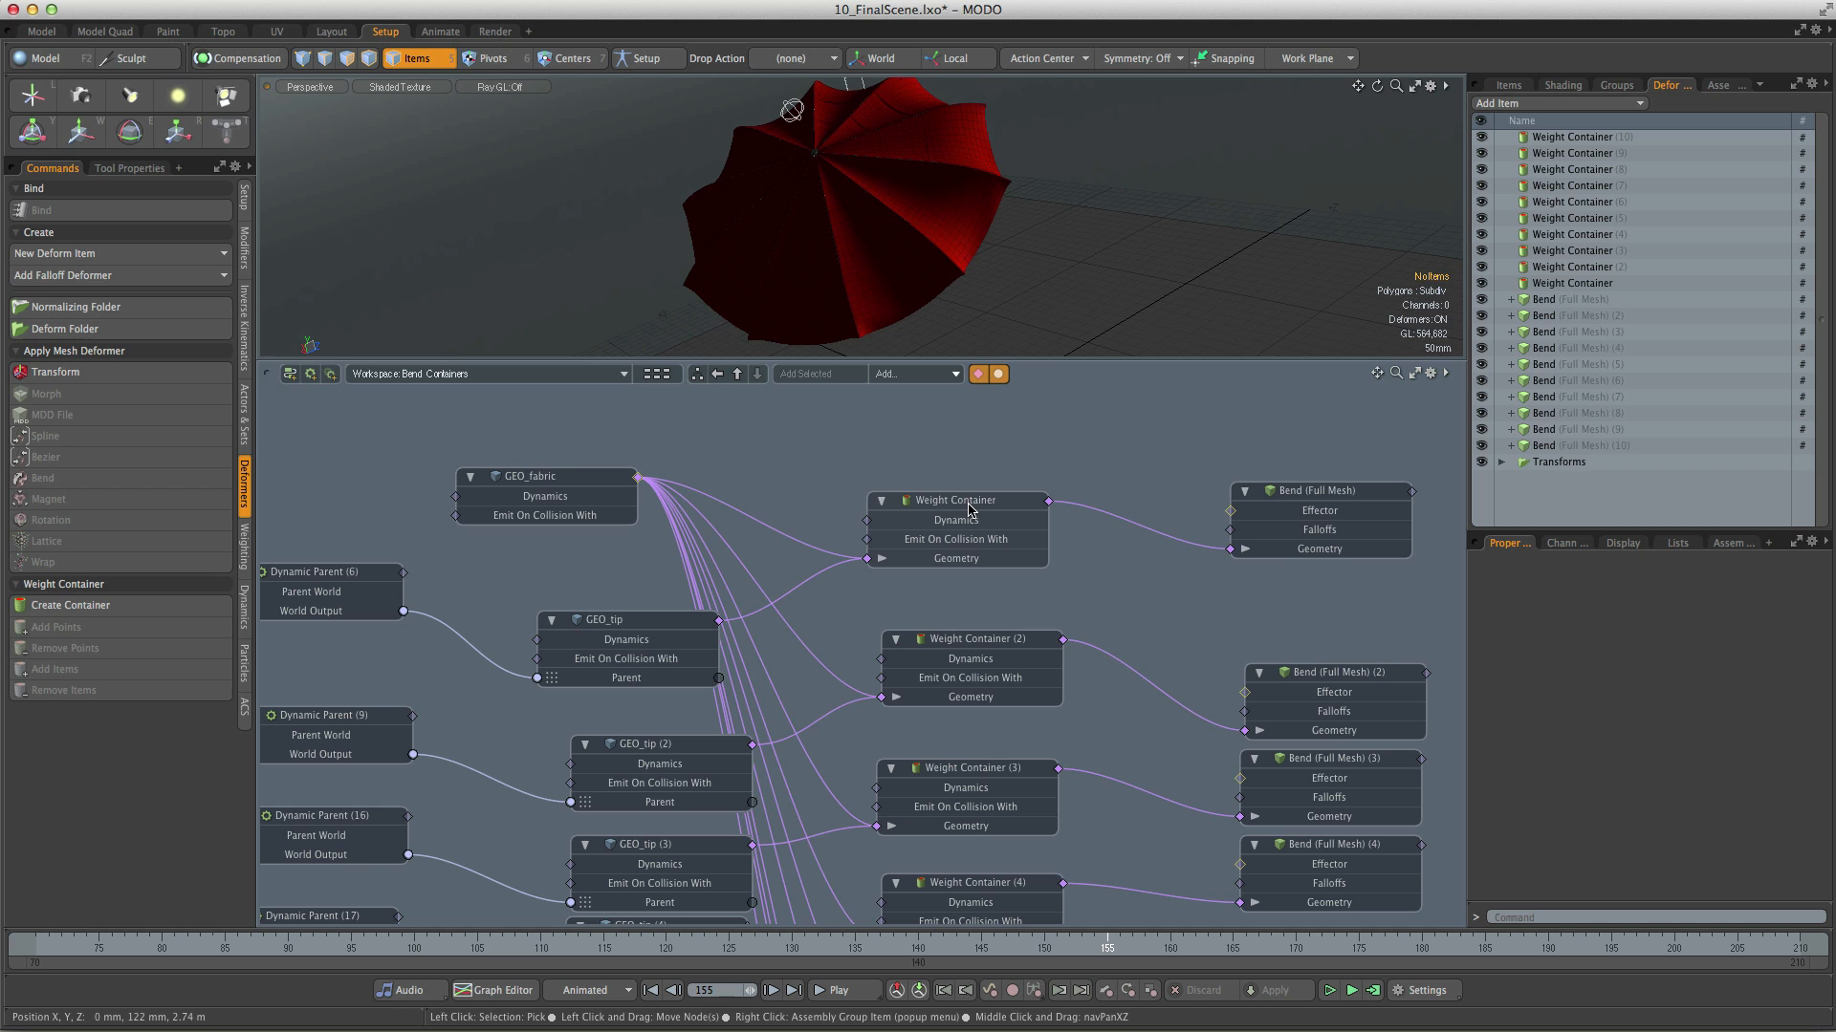
Step: Examine how the Weight Container, GEO_fabric and GEO_tip nodes relate to the umbrella geometry by selecting each one
click(970, 507)
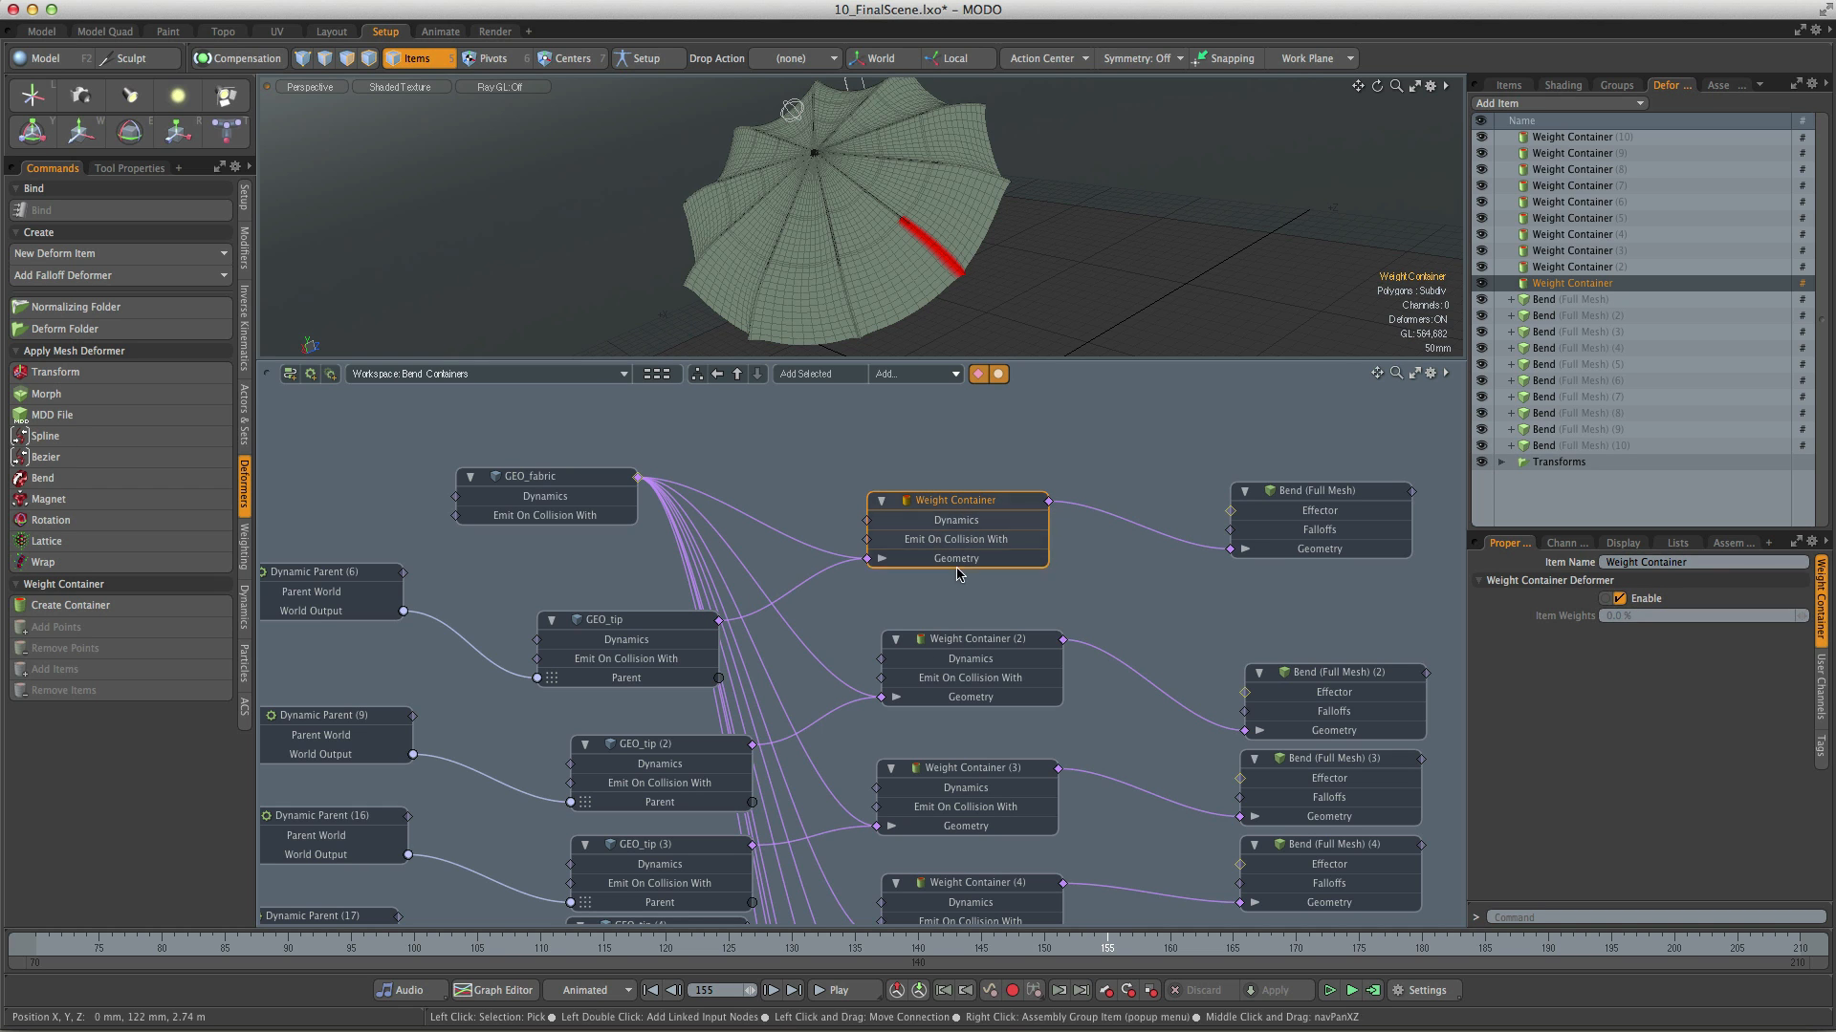
click(528, 478)
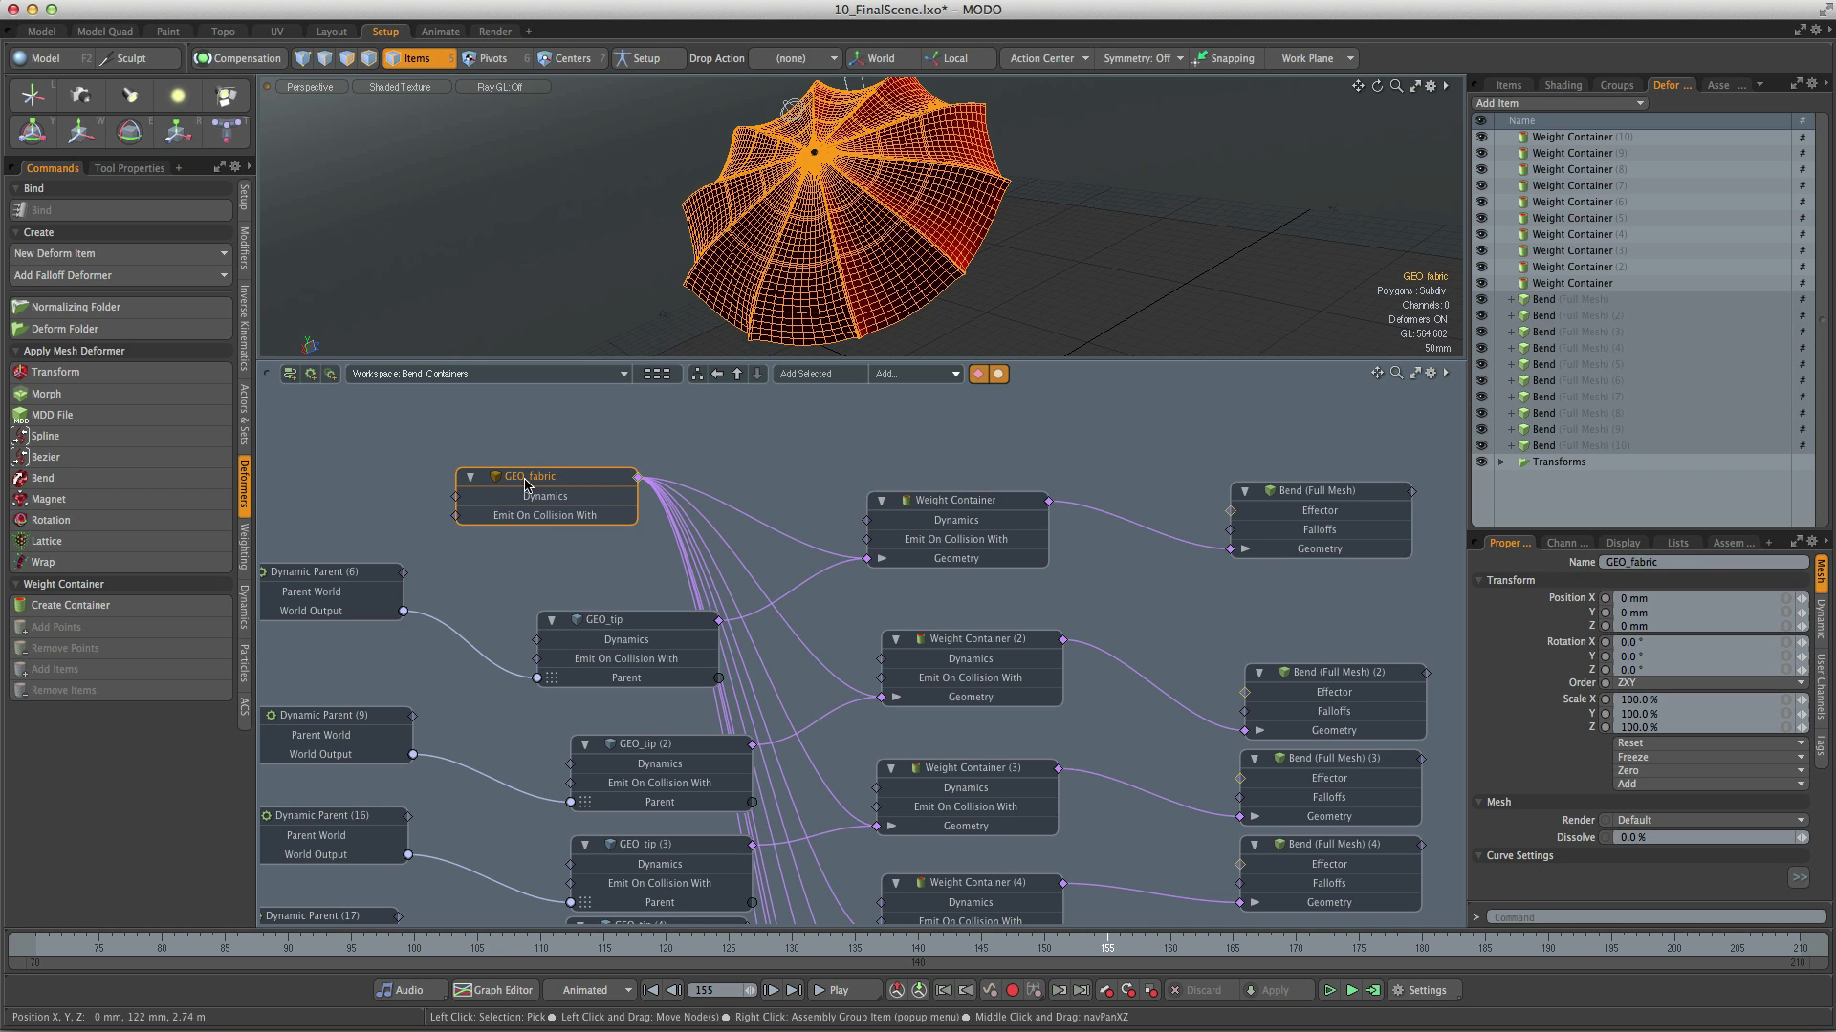
click(581, 626)
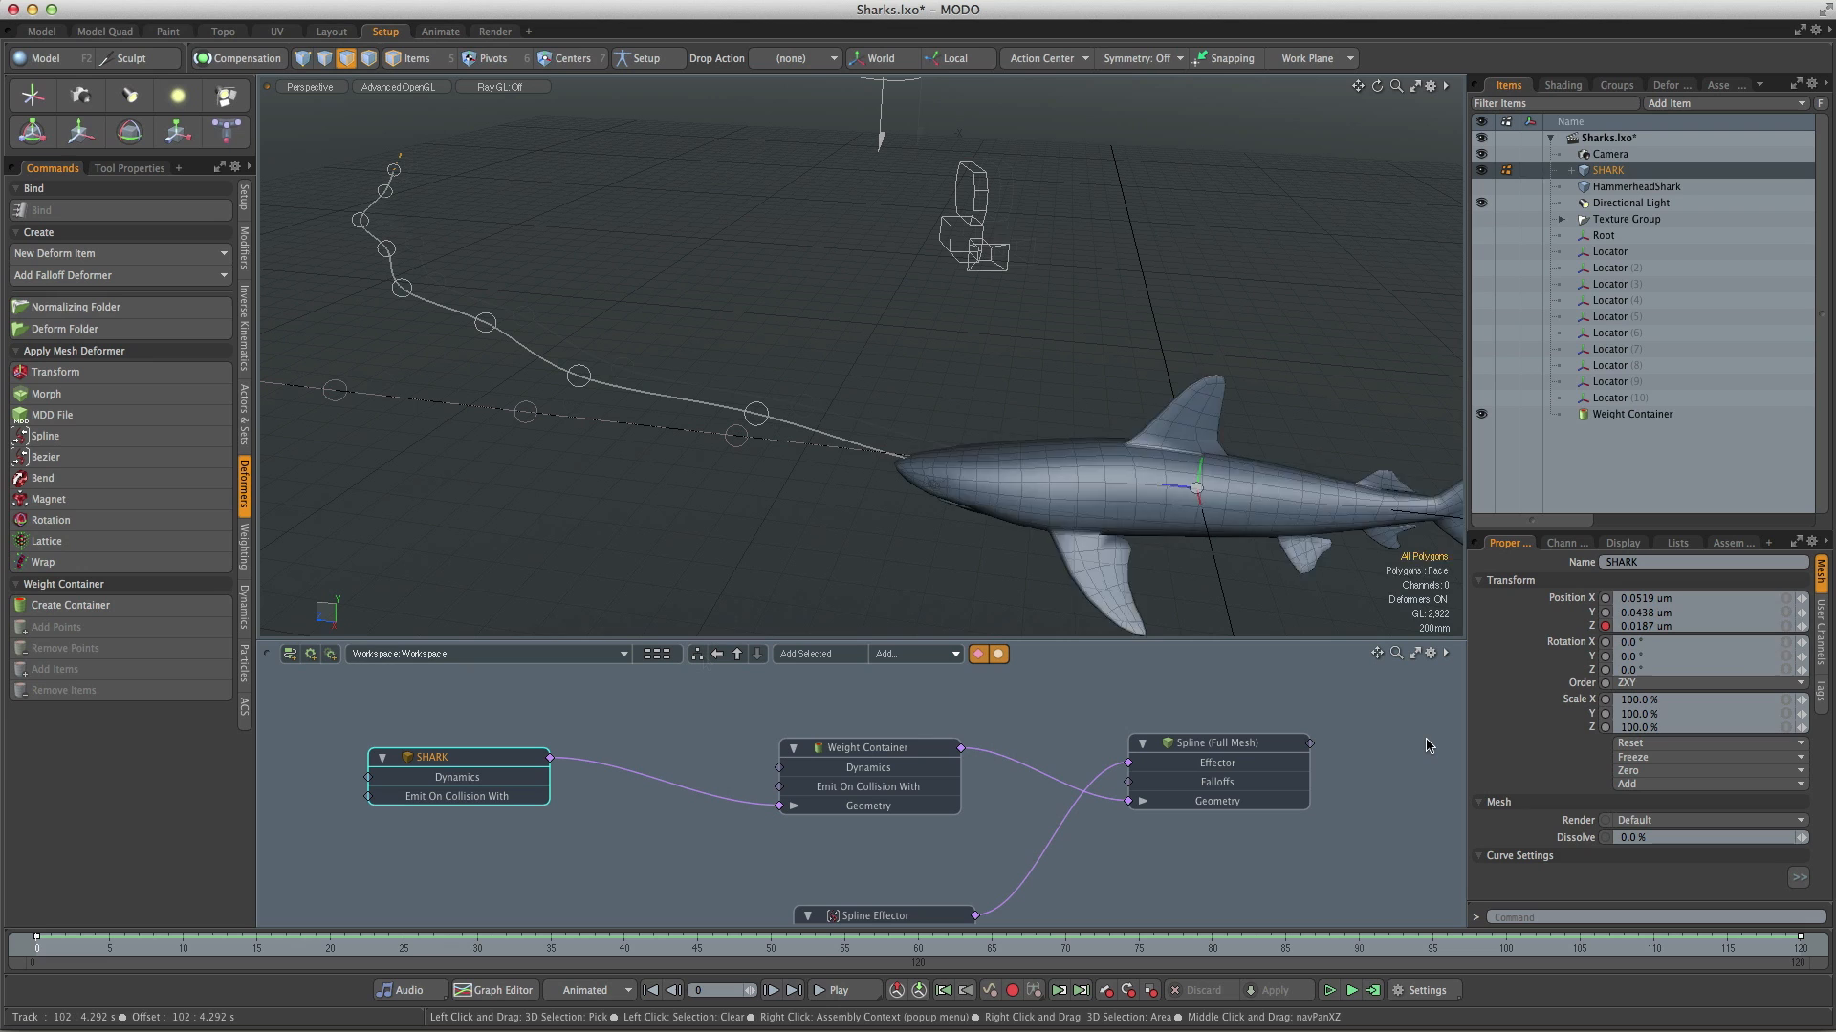
Step: Delete the SHARK mesh's polygons, cut the HammerheadShark polygons to replace them, and play the animation
key(Delete)
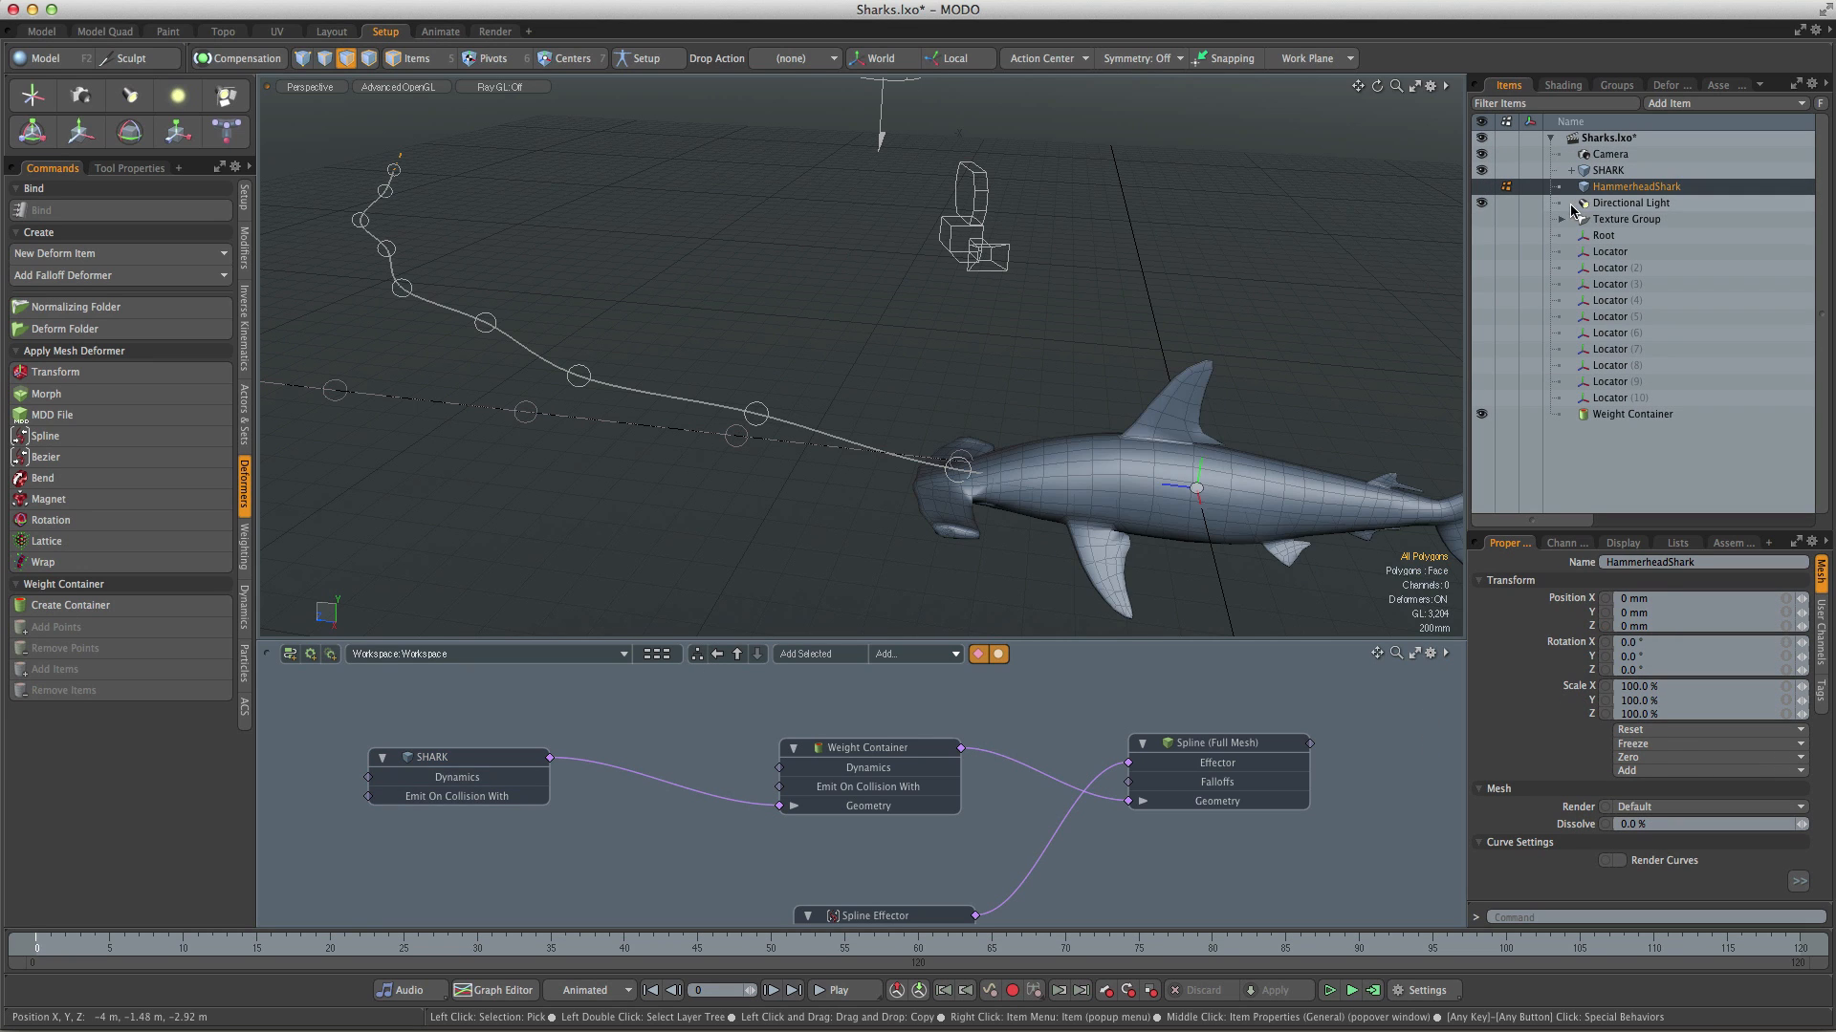
key(h)
click(1584, 172)
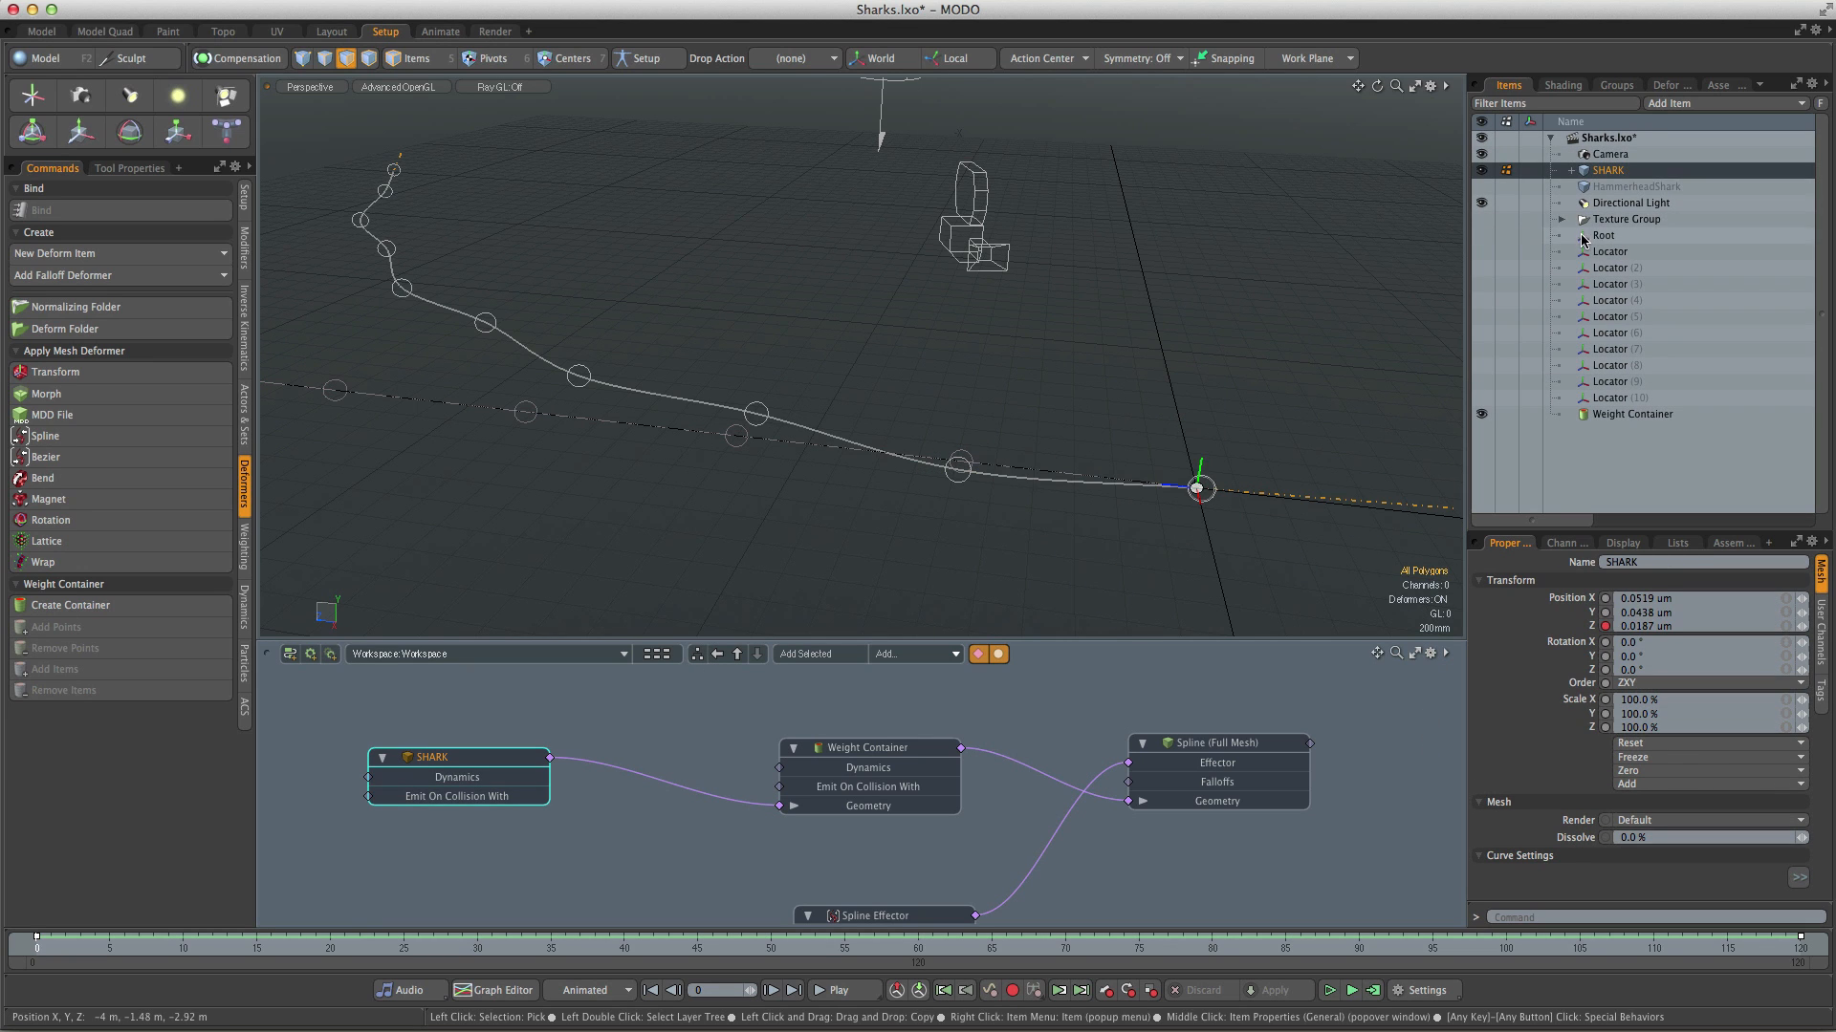
click(840, 994)
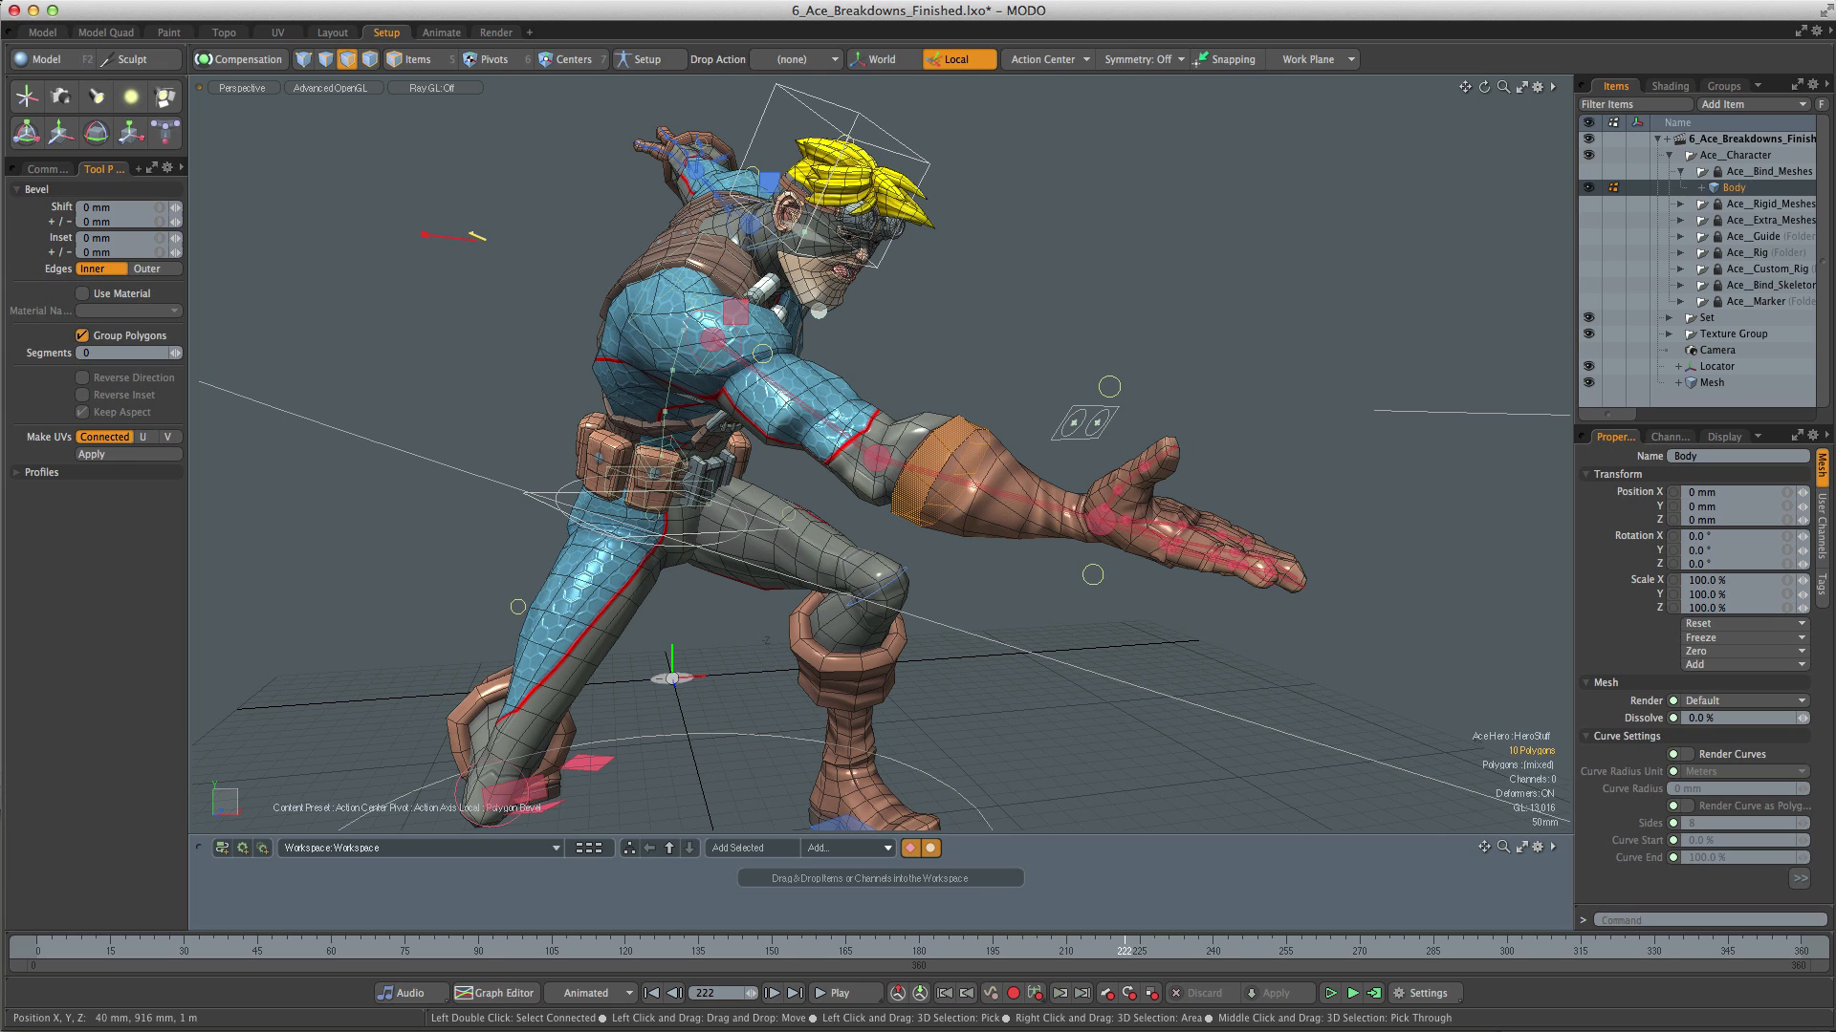
Step: Bevel the selected glove cuff polygons with a 26 mm shift, and scrub the posed character's animation
drag(478, 236, 423, 242)
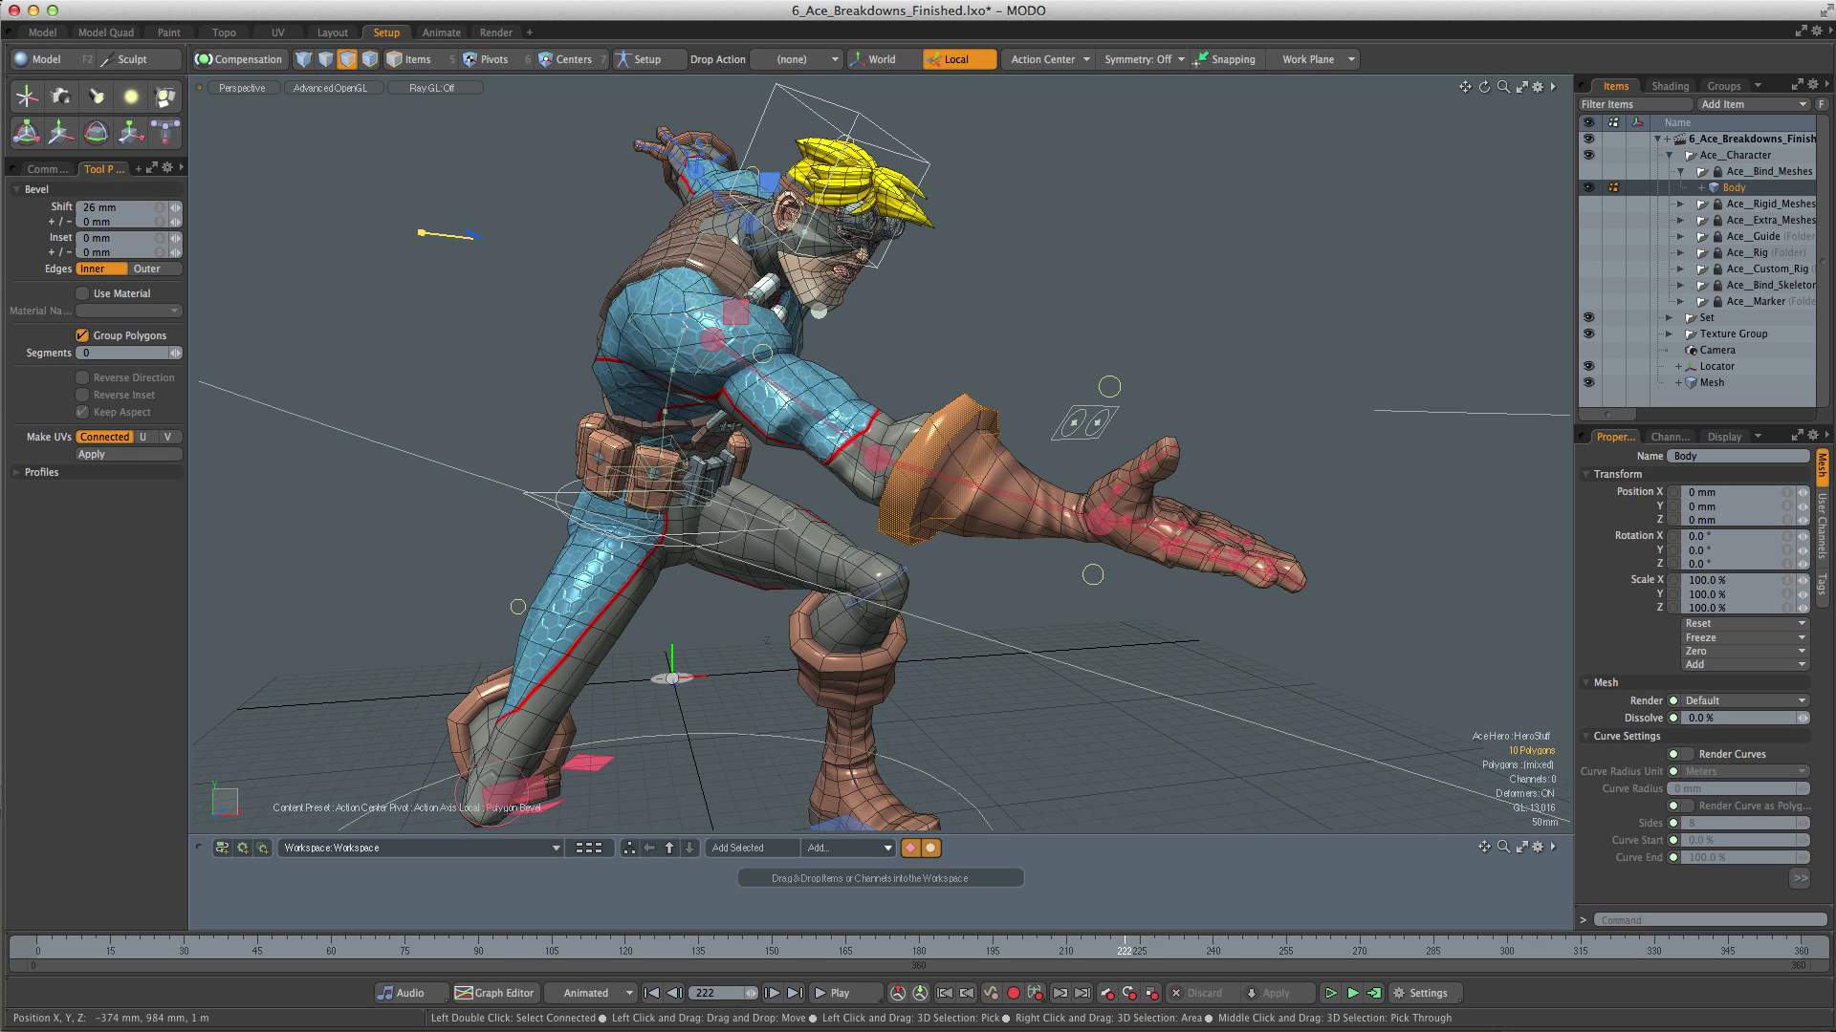
key(space)
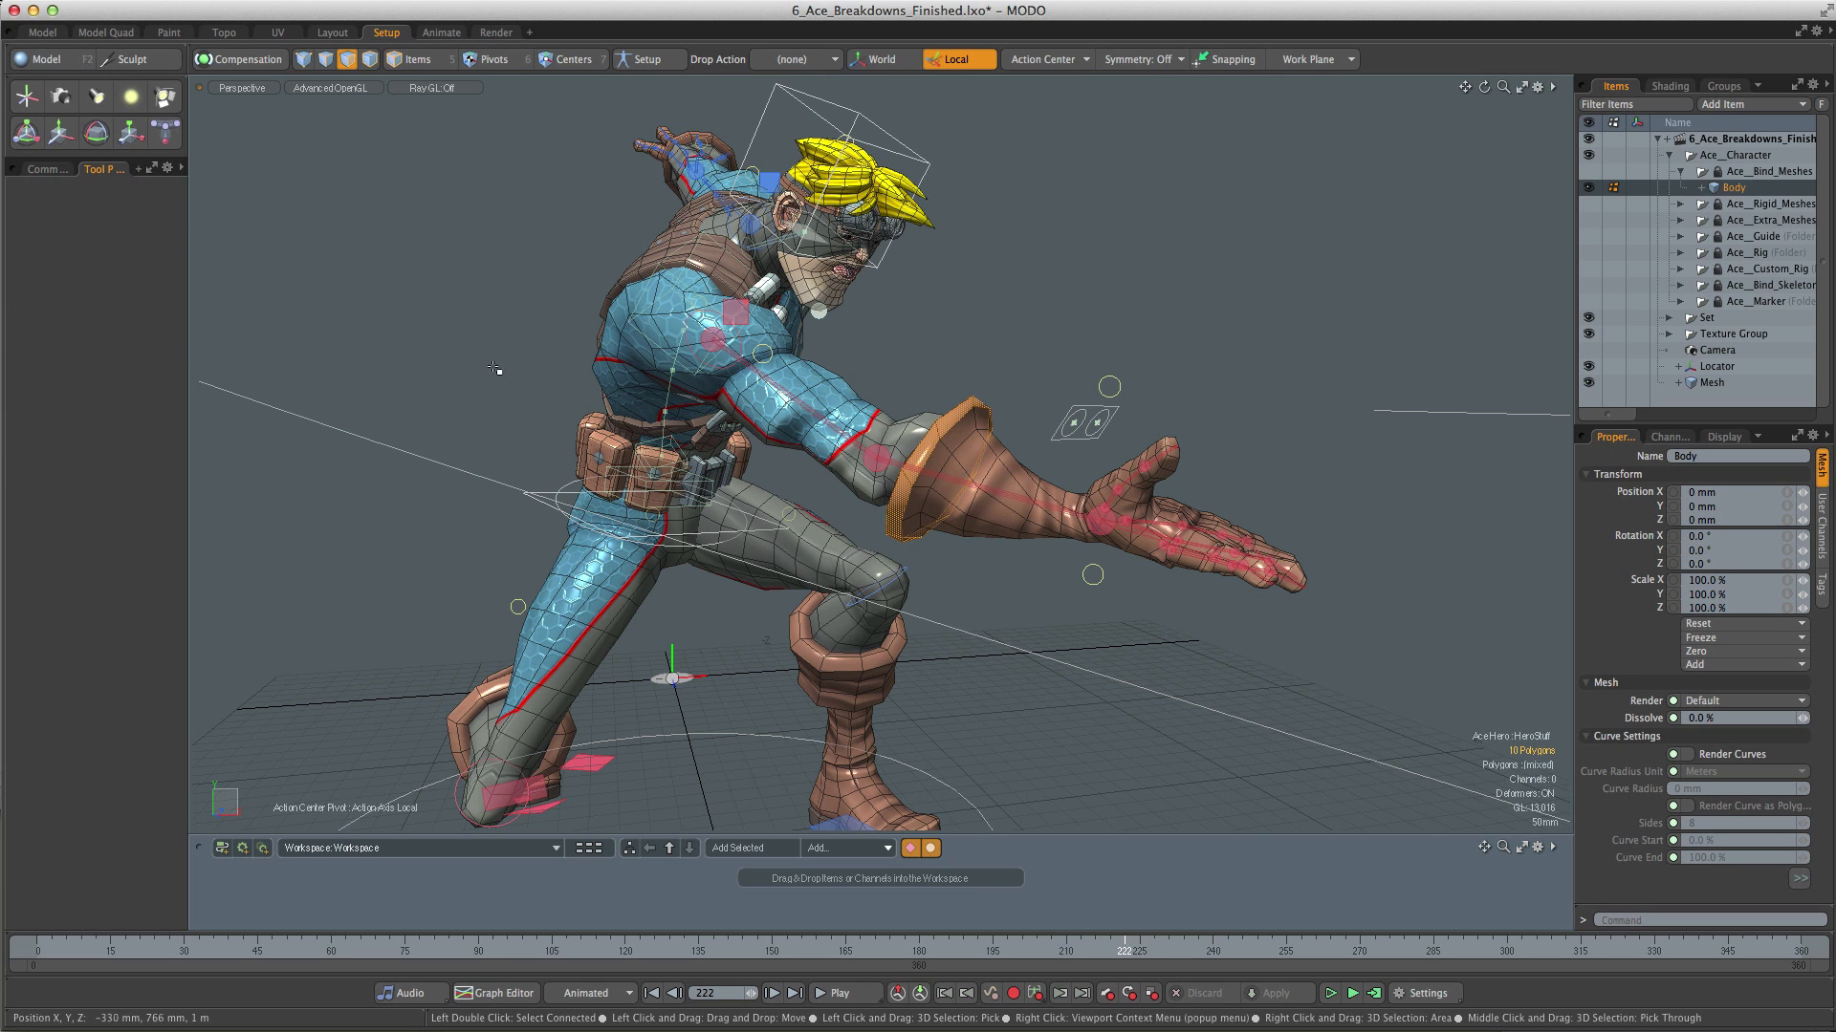
drag(1114, 966, 1080, 966)
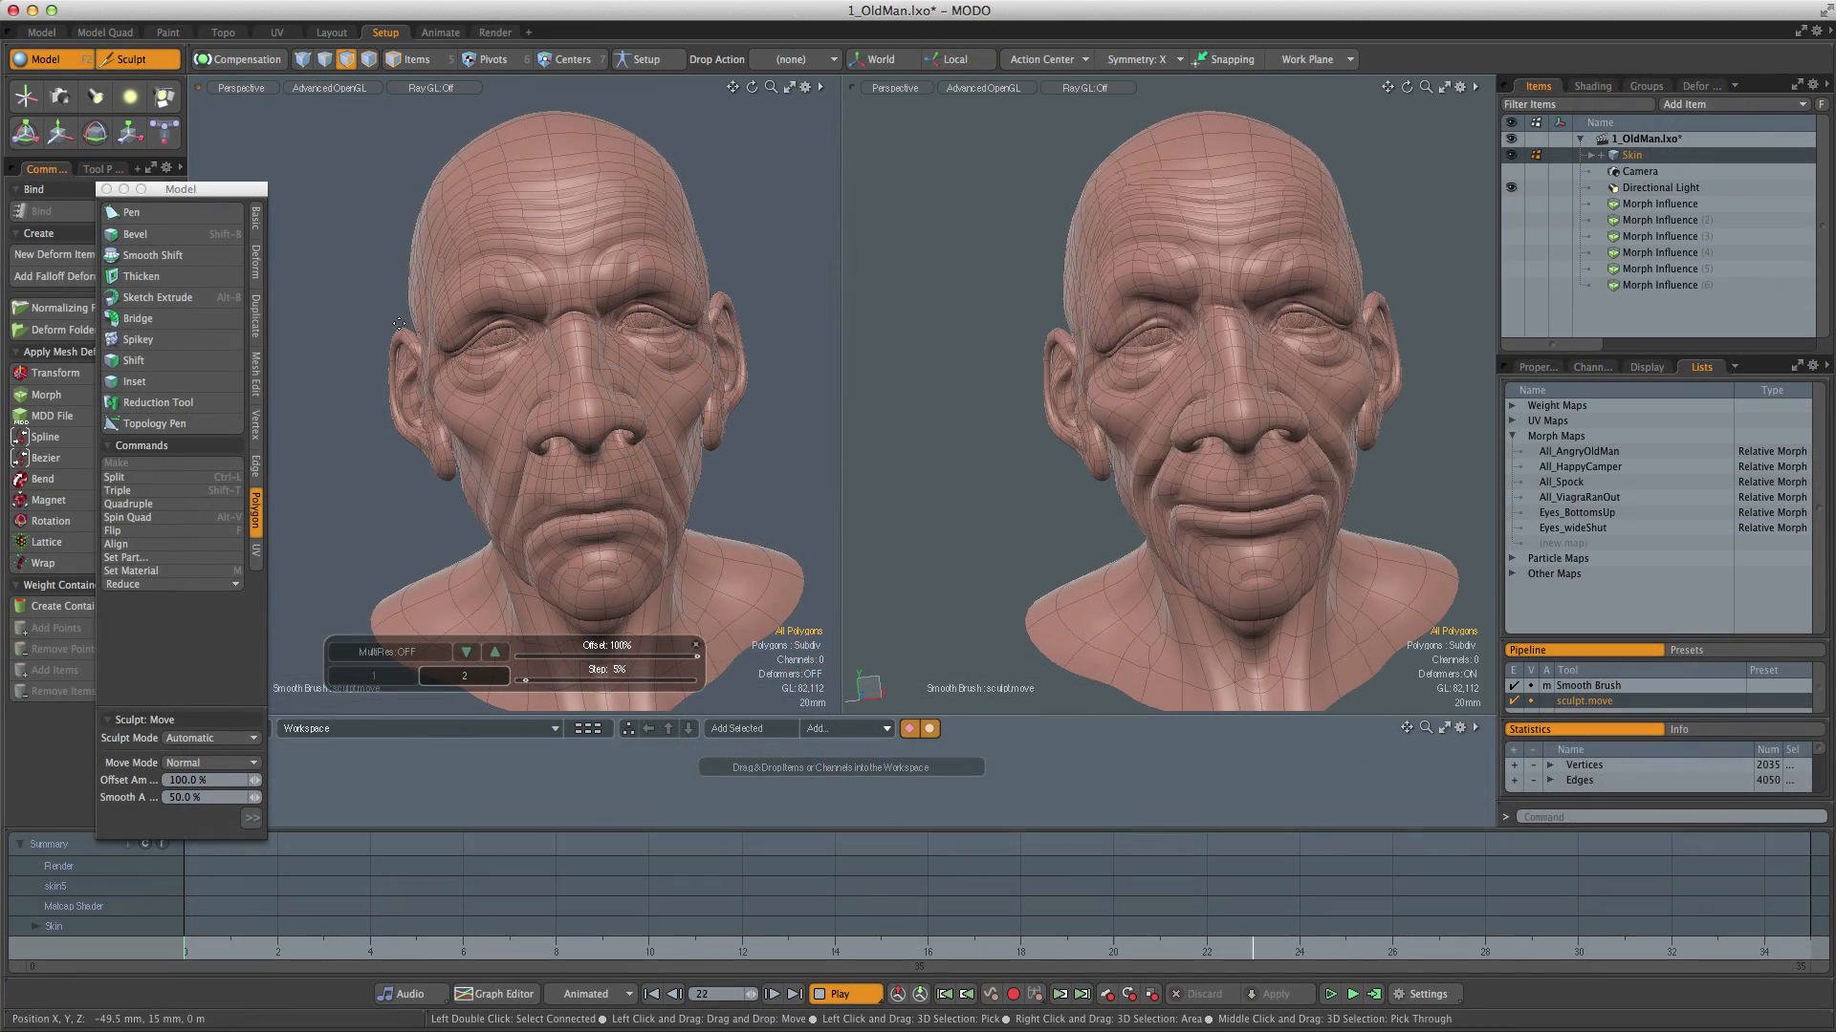
Step: Pull out the old man's ears and widen his nose symmetrically with the Move sculpt brush while the animation plays
drag(399, 323, 396, 291)
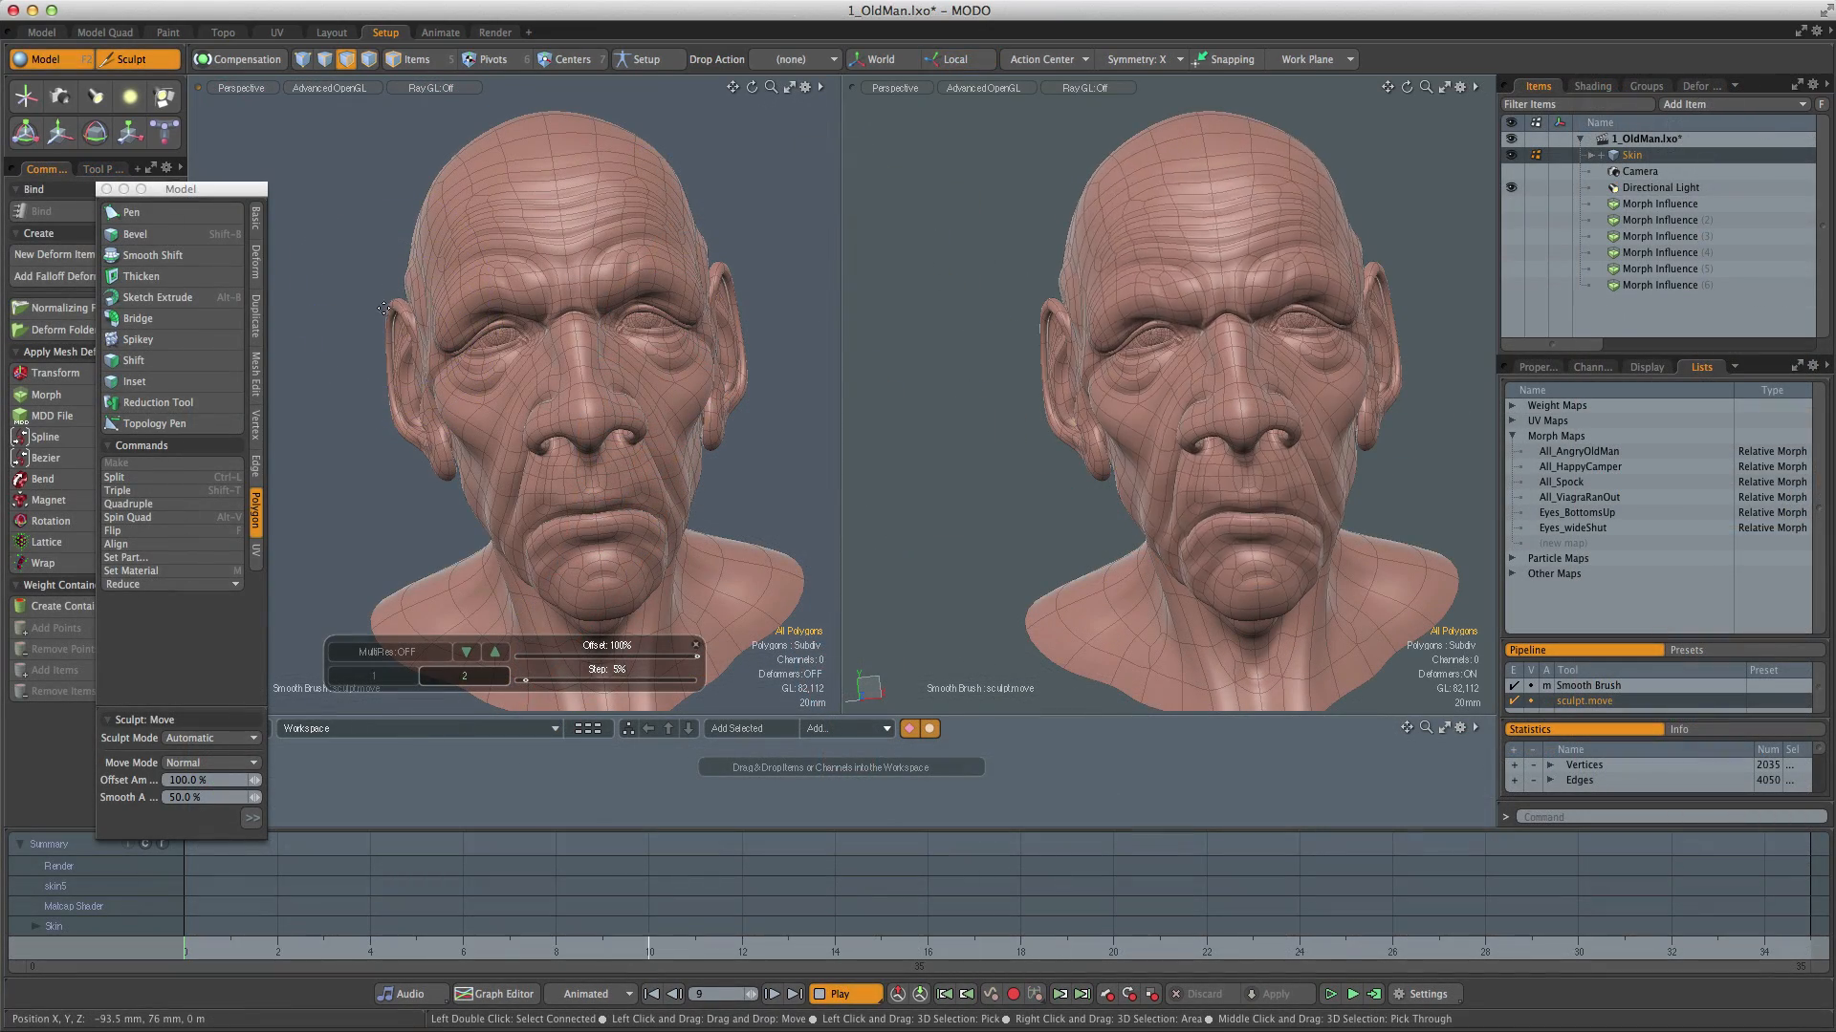
drag(536, 435, 510, 439)
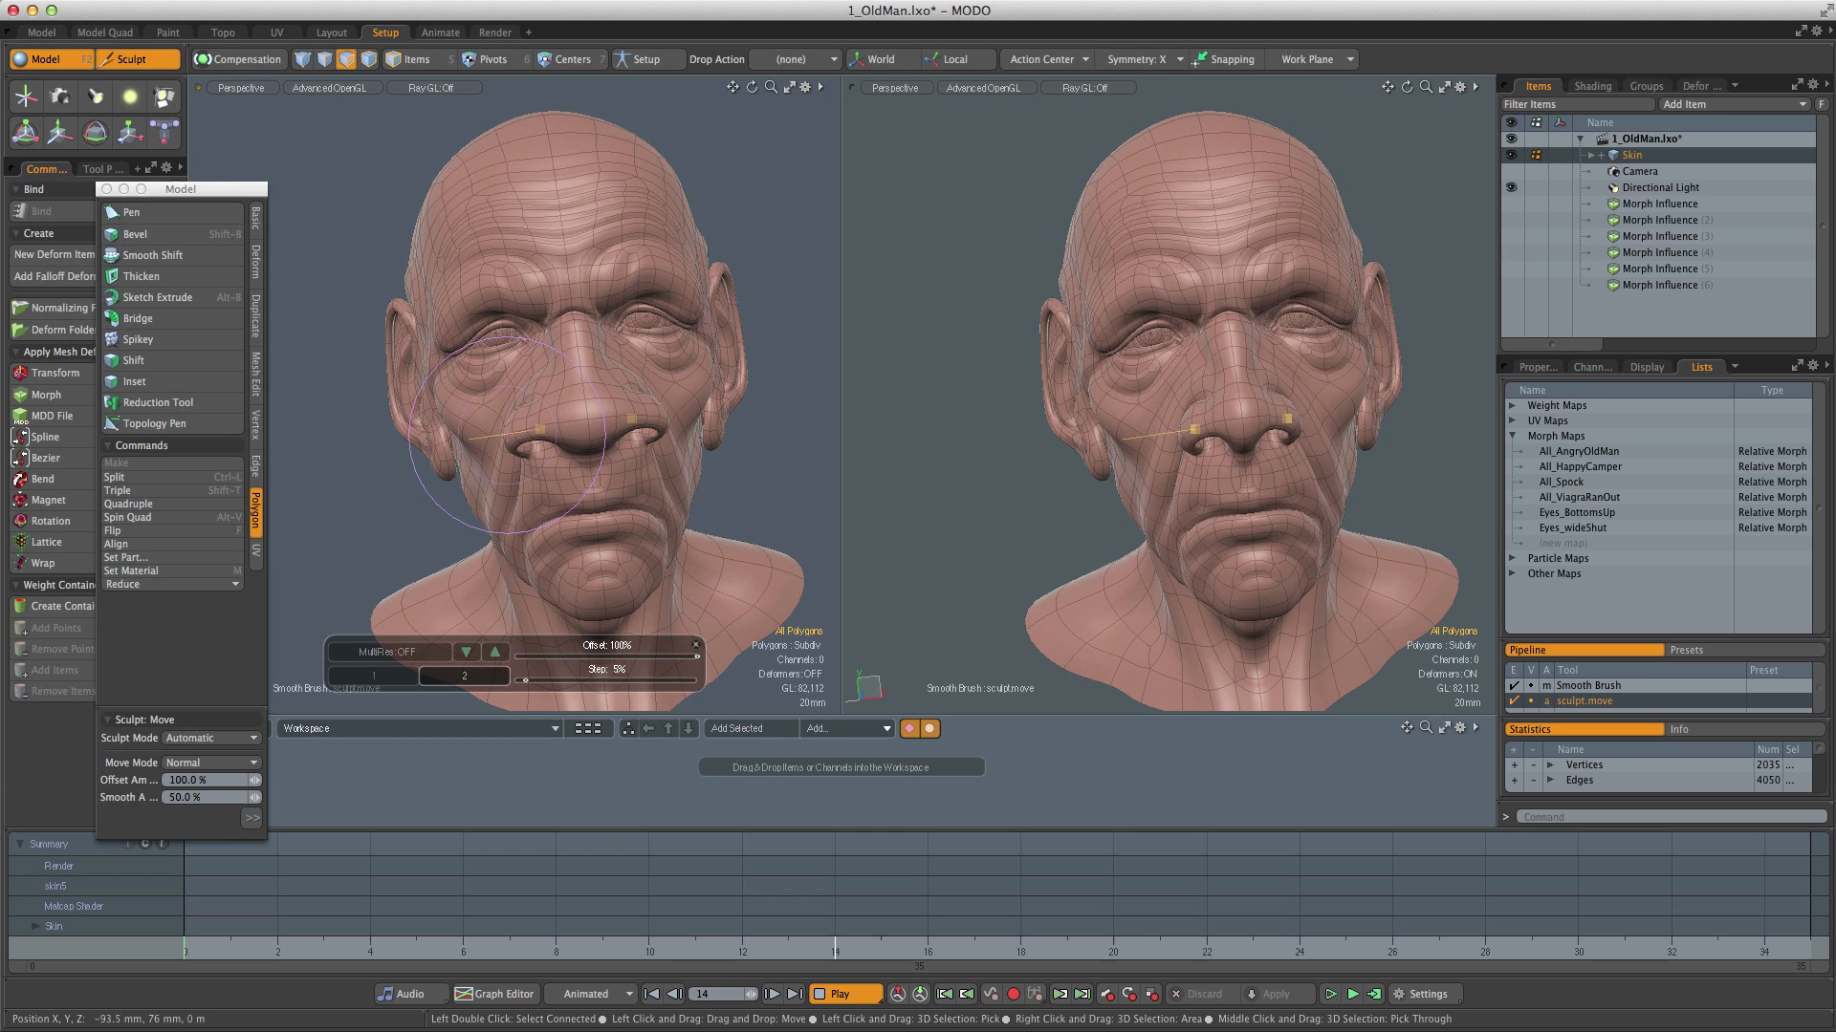
key(space)
Step: Sketch Extrude the two temple polygons symmetrically upward and outward from the old man's head
click(442, 238)
click(157, 300)
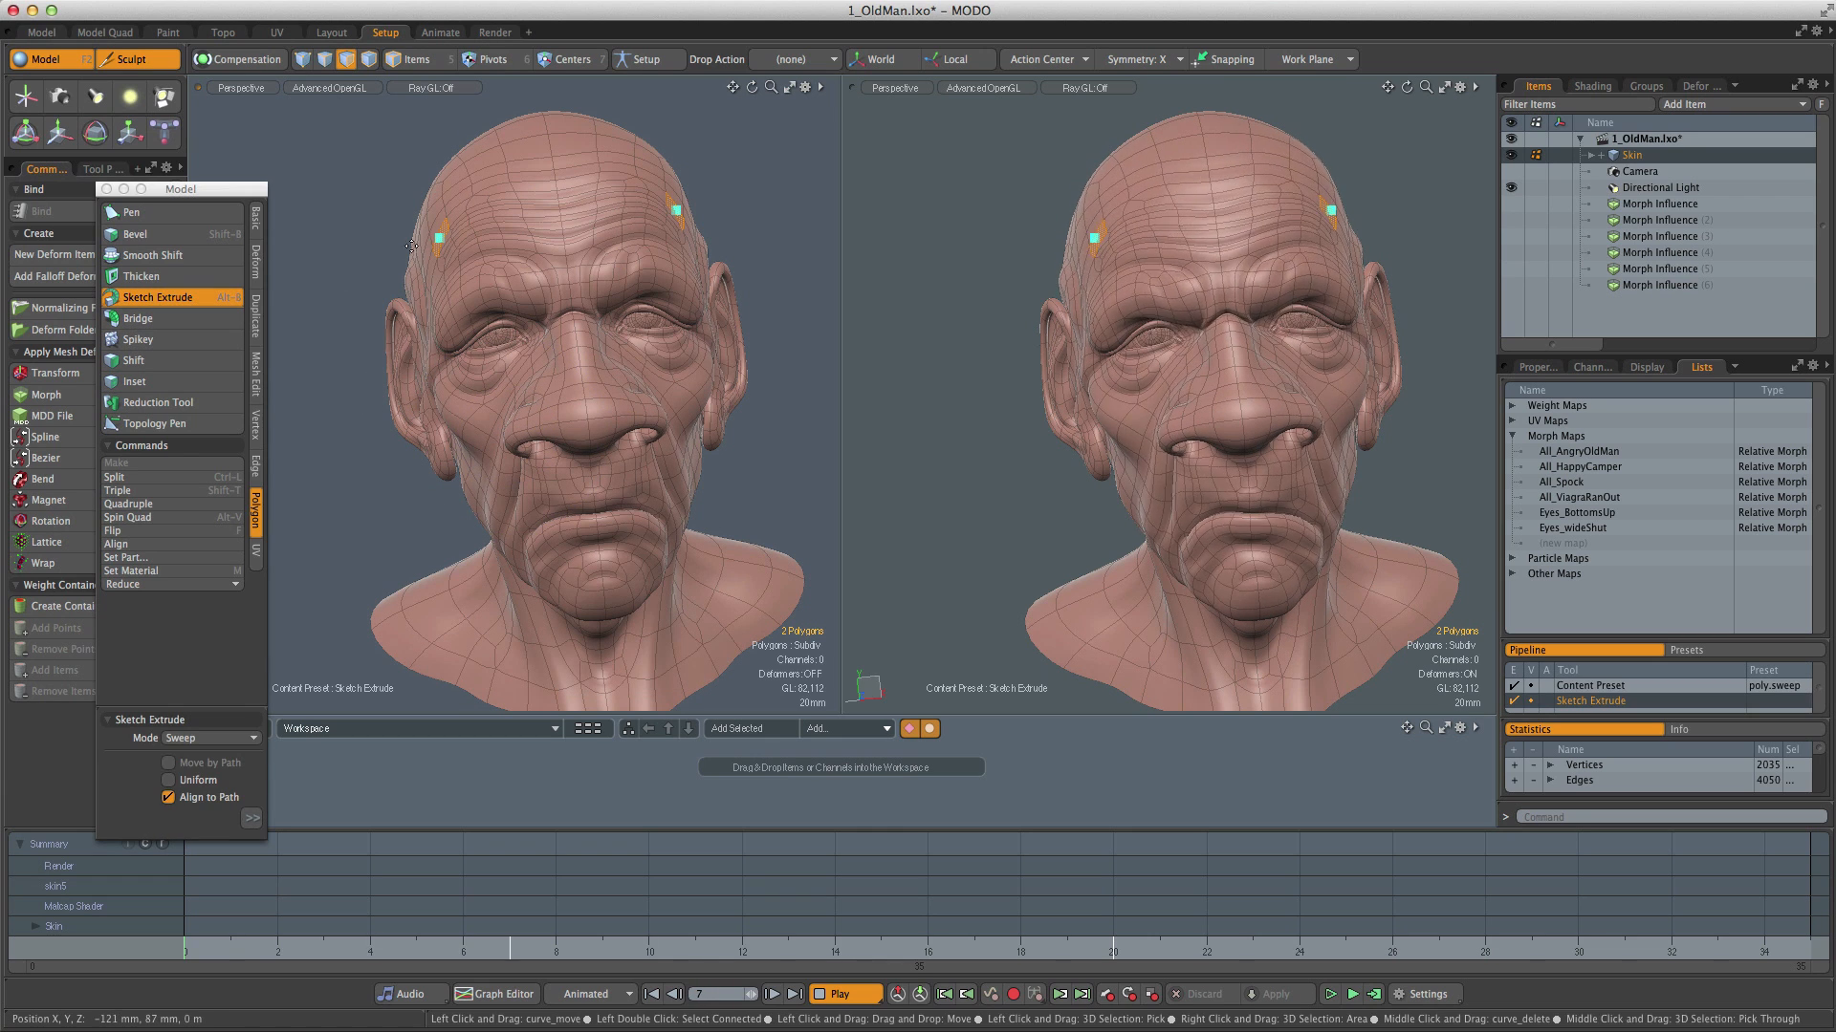
mouse_move(438, 237)
mouse_down()
mouse_move(308, 161)
mouse_move(313, 132)
mouse_up()
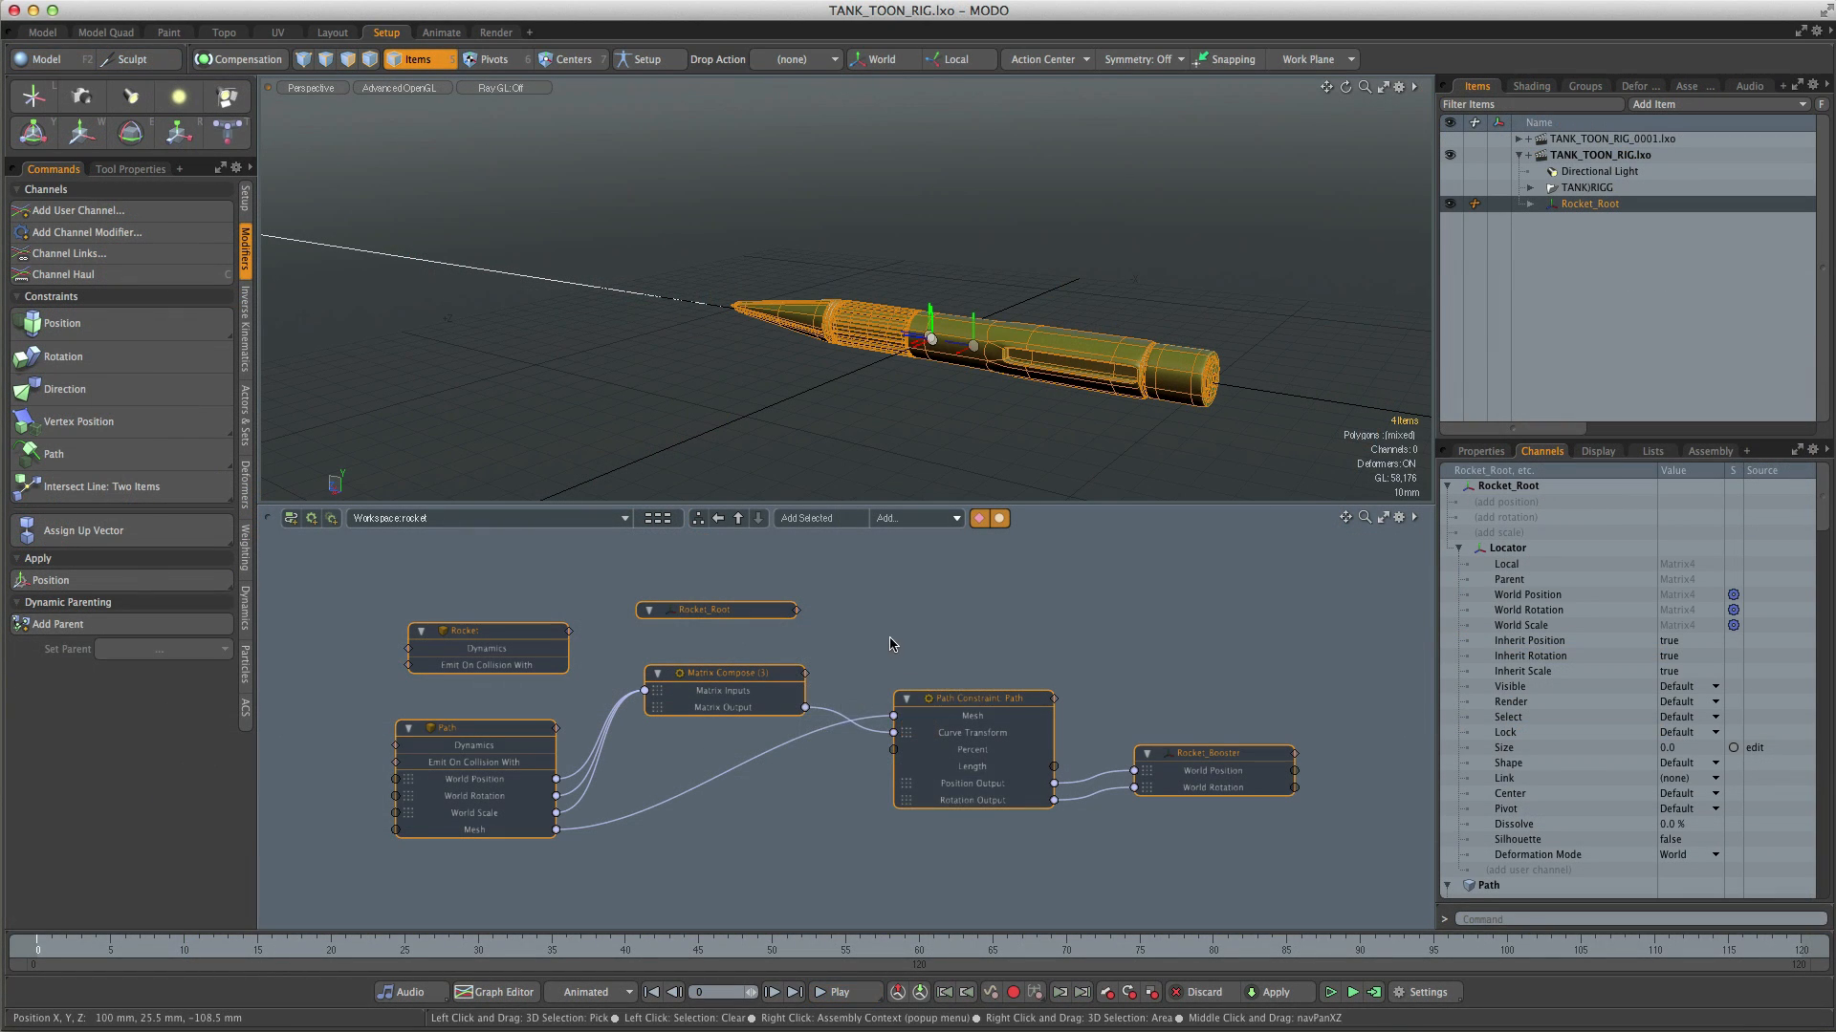
Step: Create a sub-assembly named Rocket from the selected rocket rig nodes
right_click(889, 644)
click(870, 642)
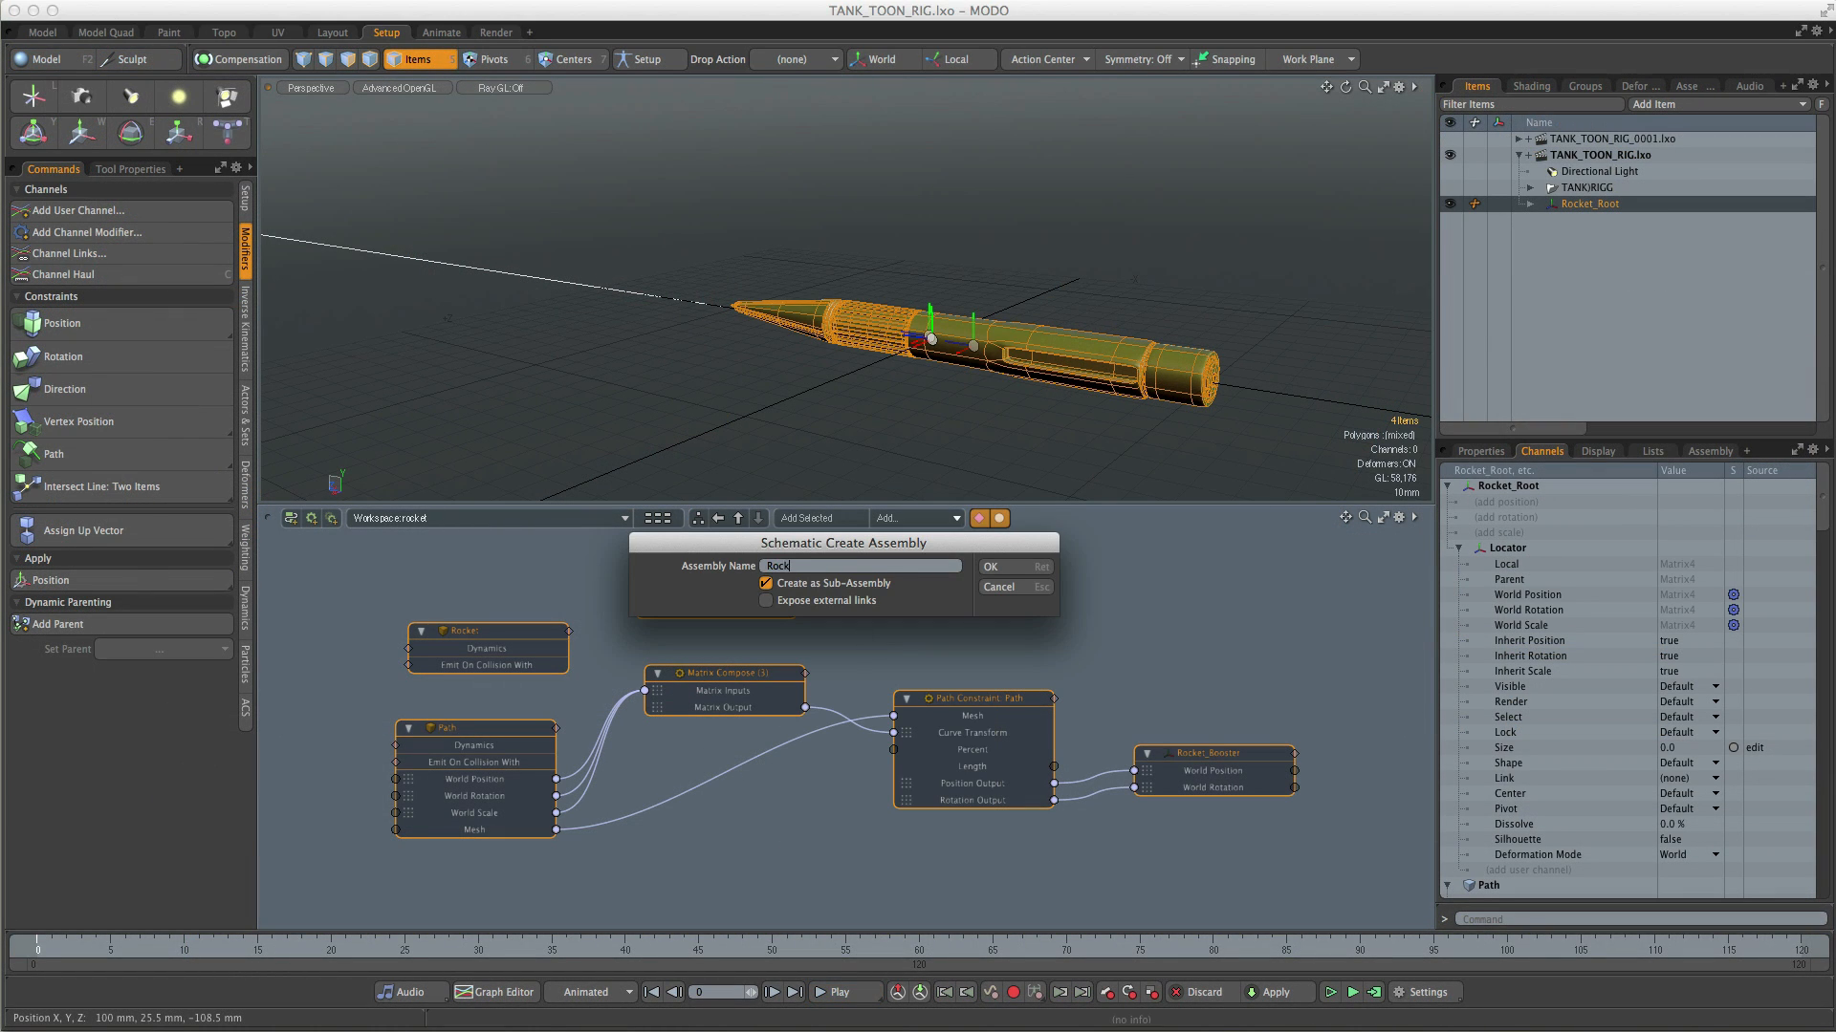
key(Return)
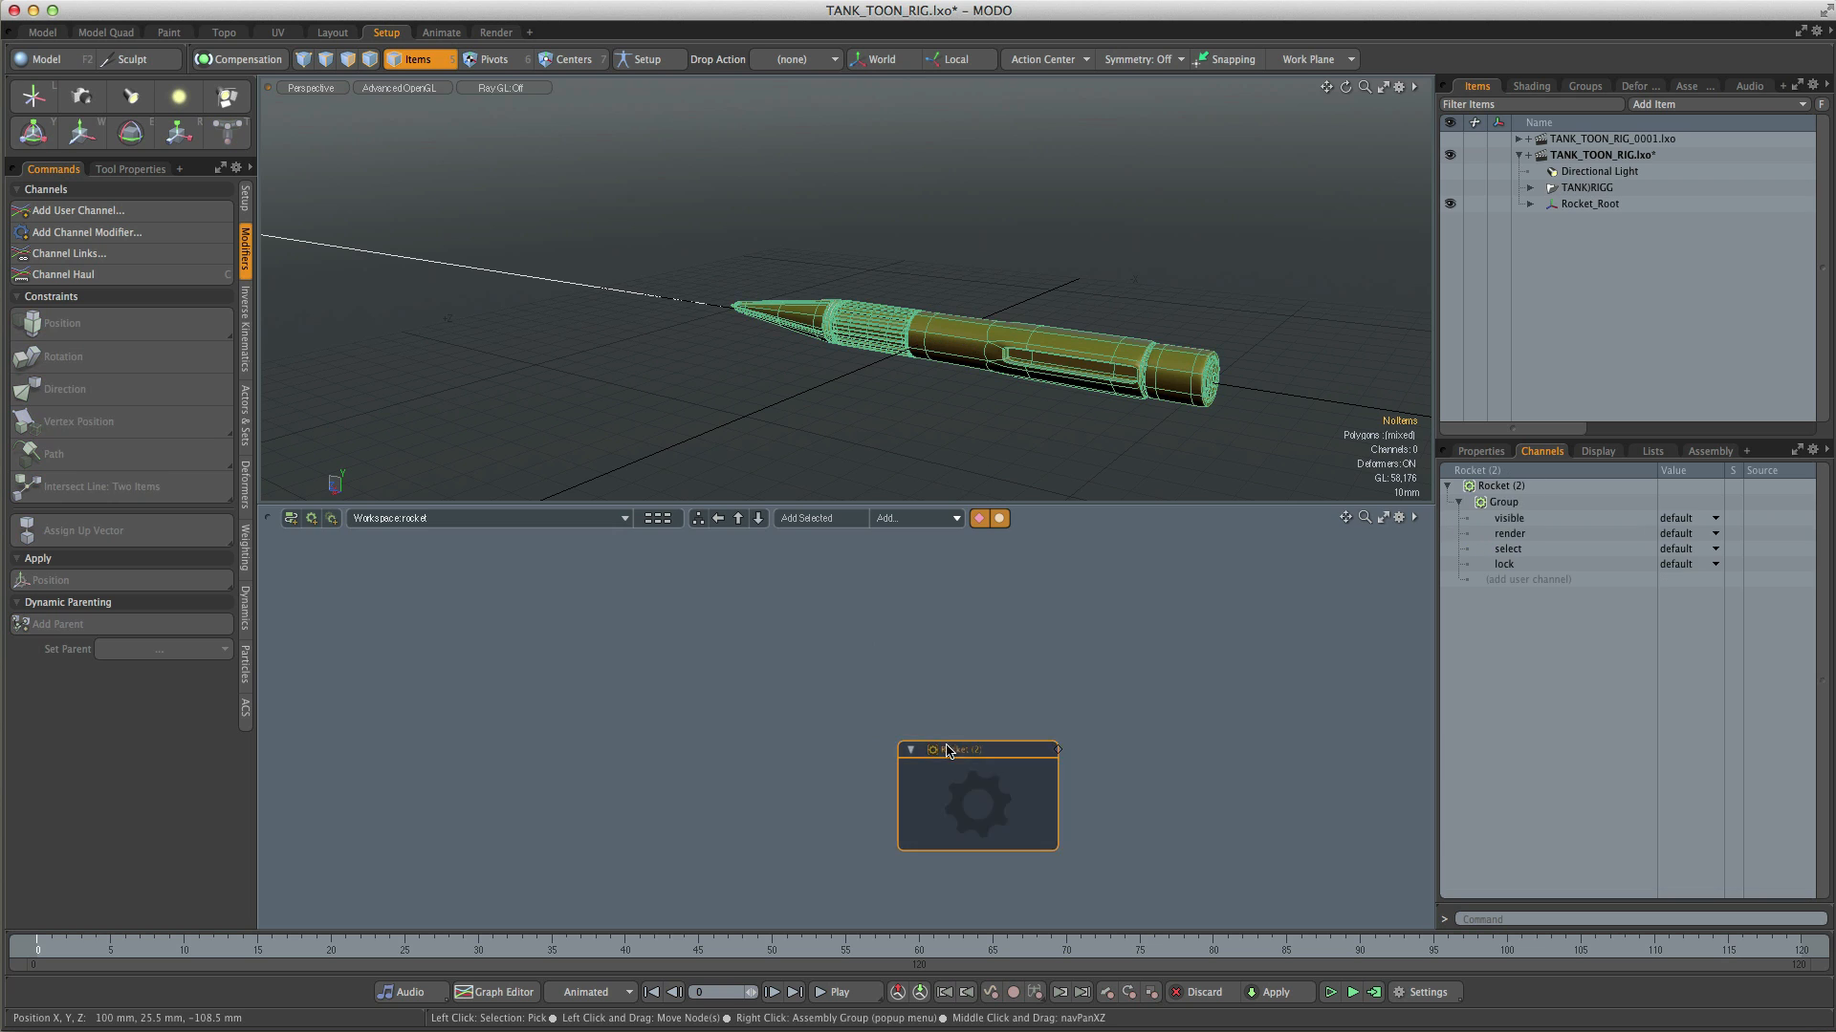
Step: Expose the Path Constraint's Percent channel as an input of the Rocket assembly, and return to the rocket workspace
click(1066, 695)
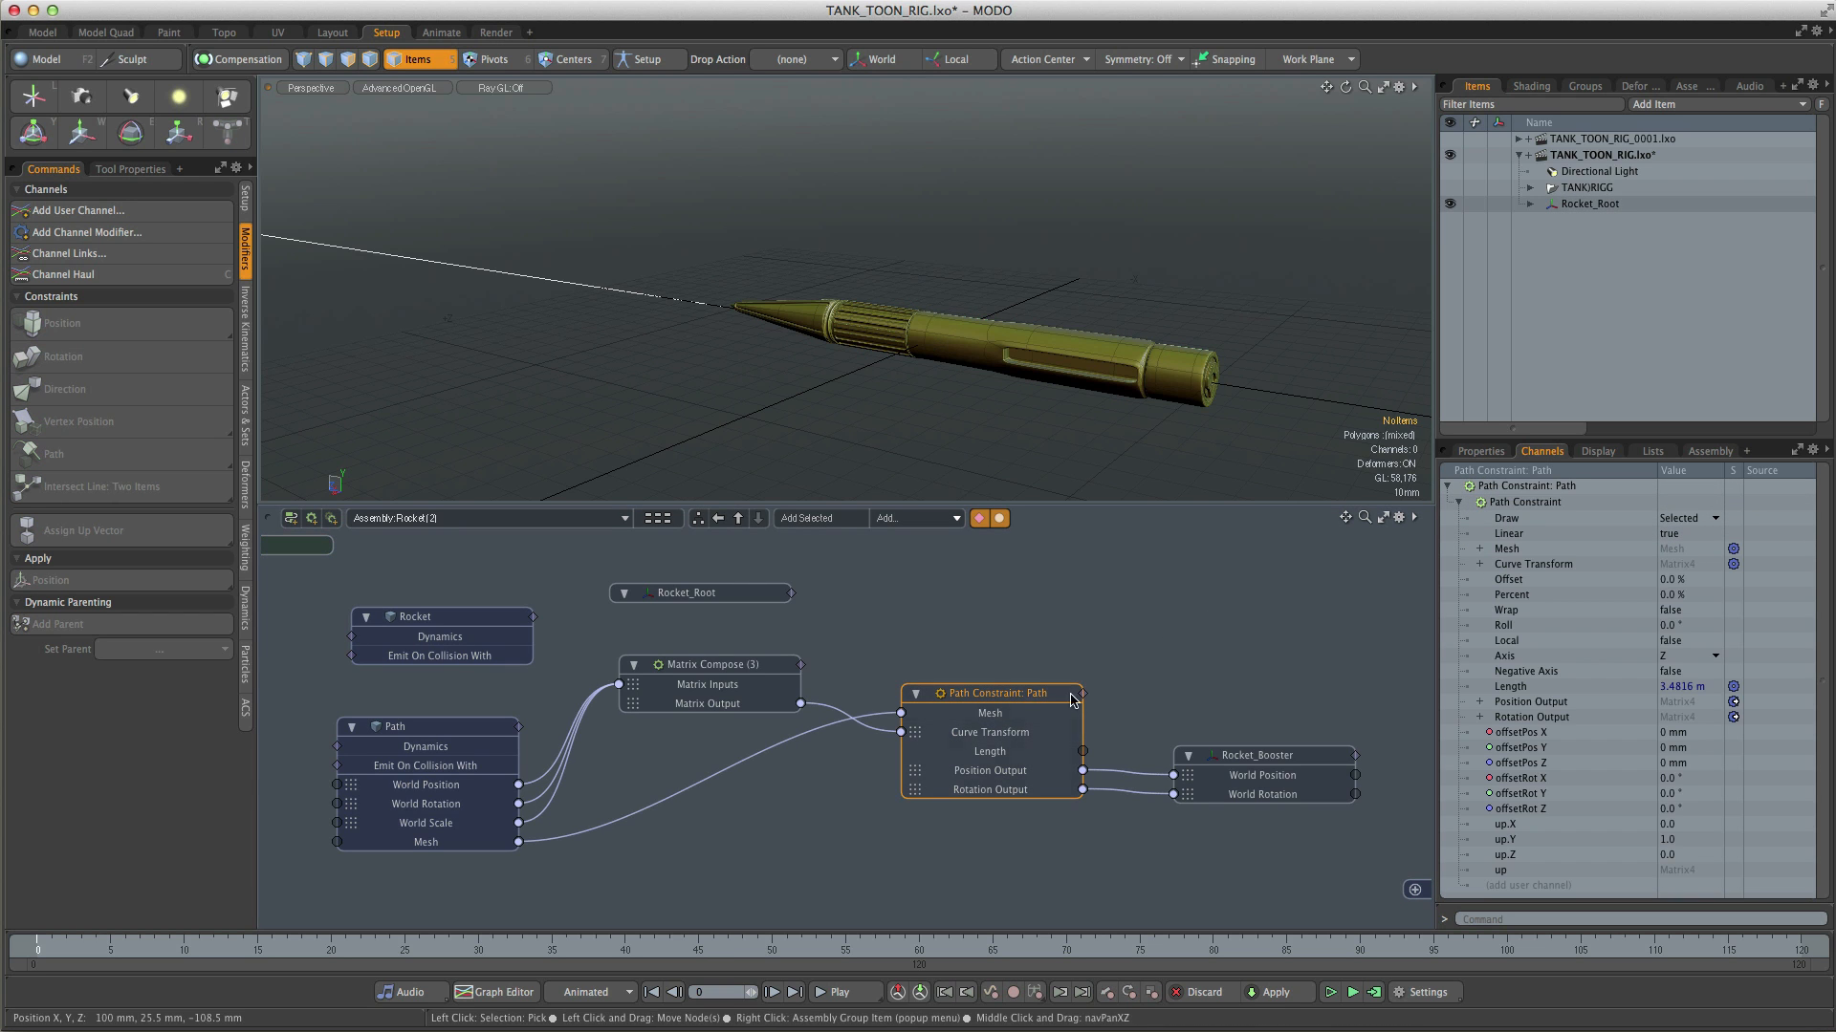
drag(1512, 594, 975, 716)
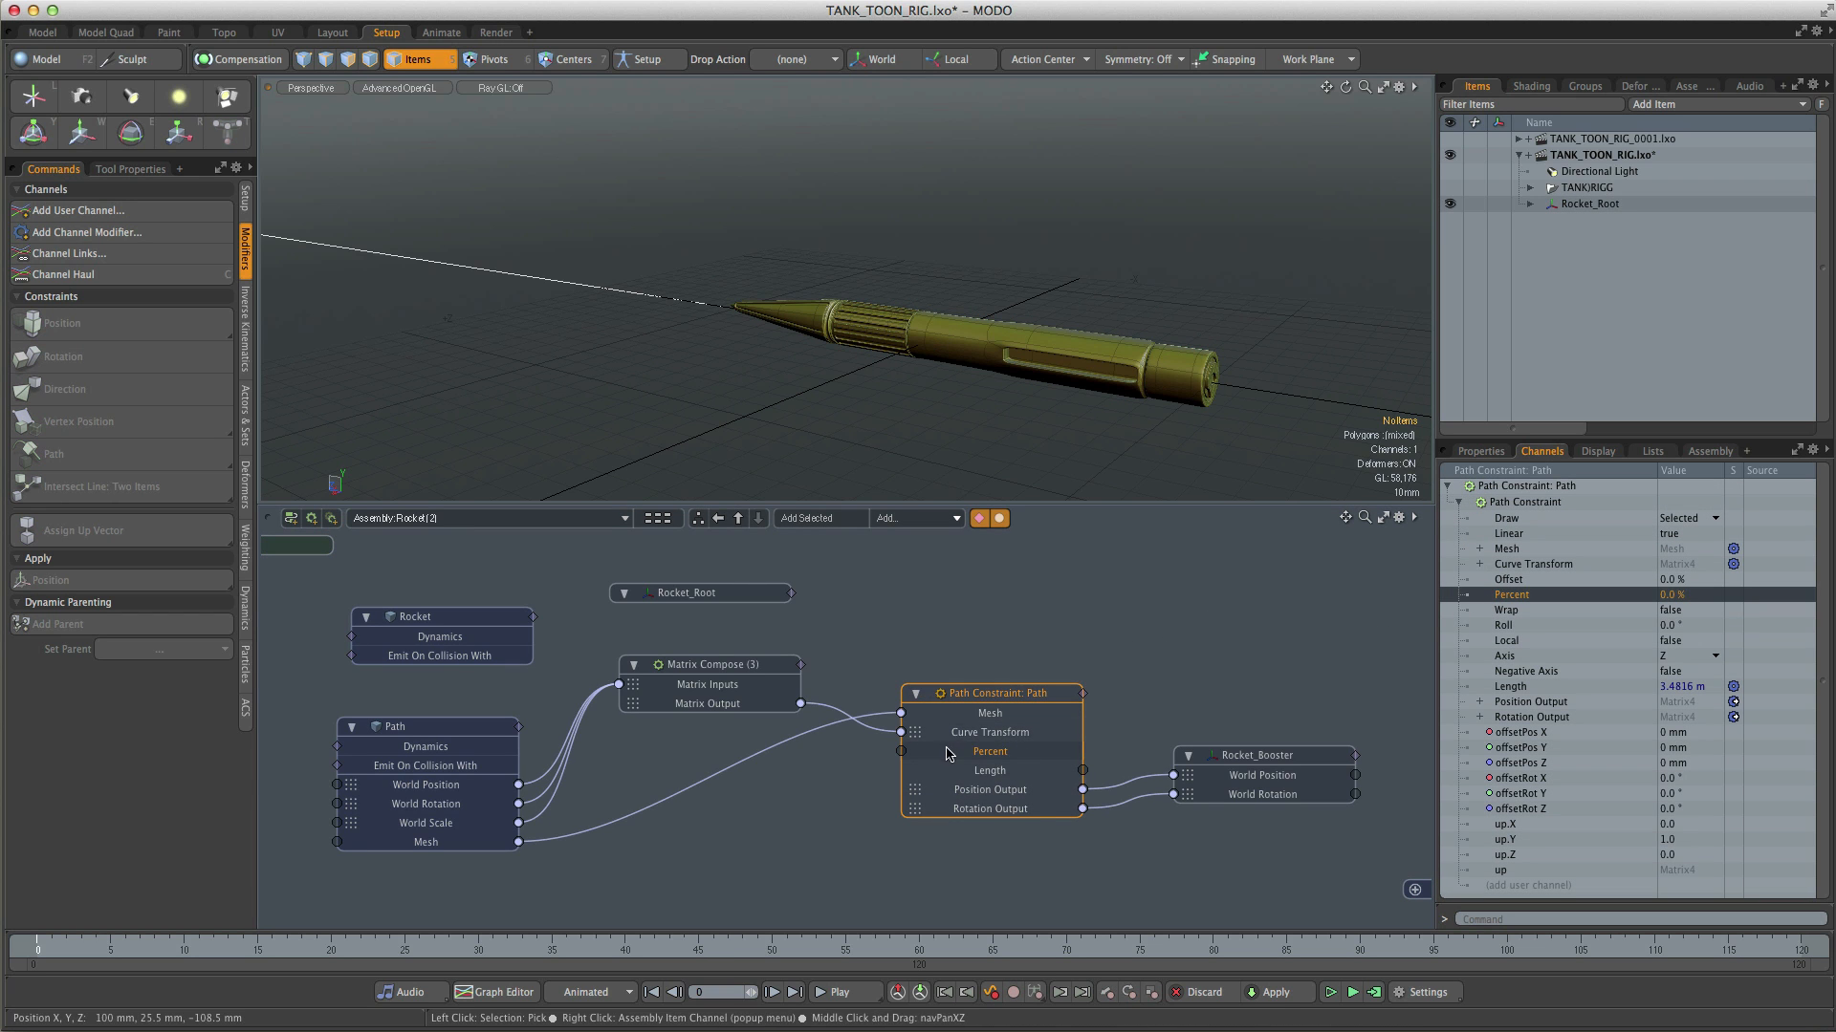
right_click(945, 749)
click(940, 750)
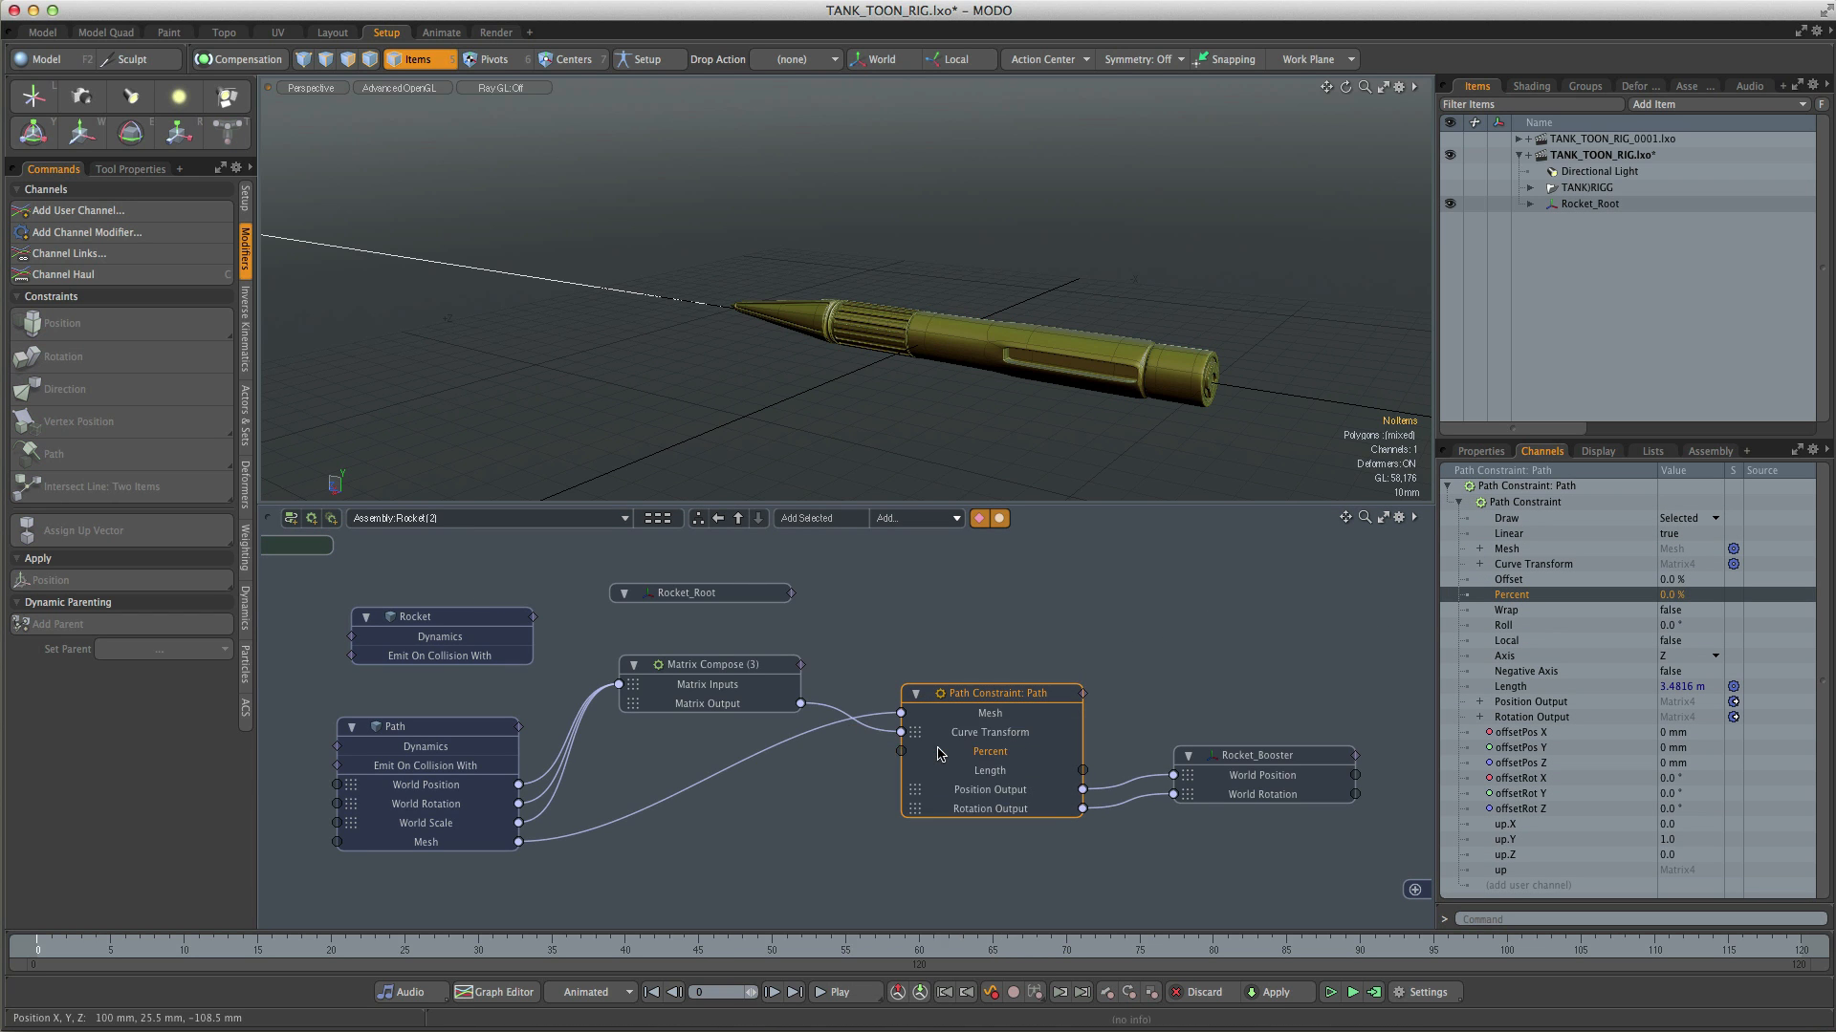
click(712, 521)
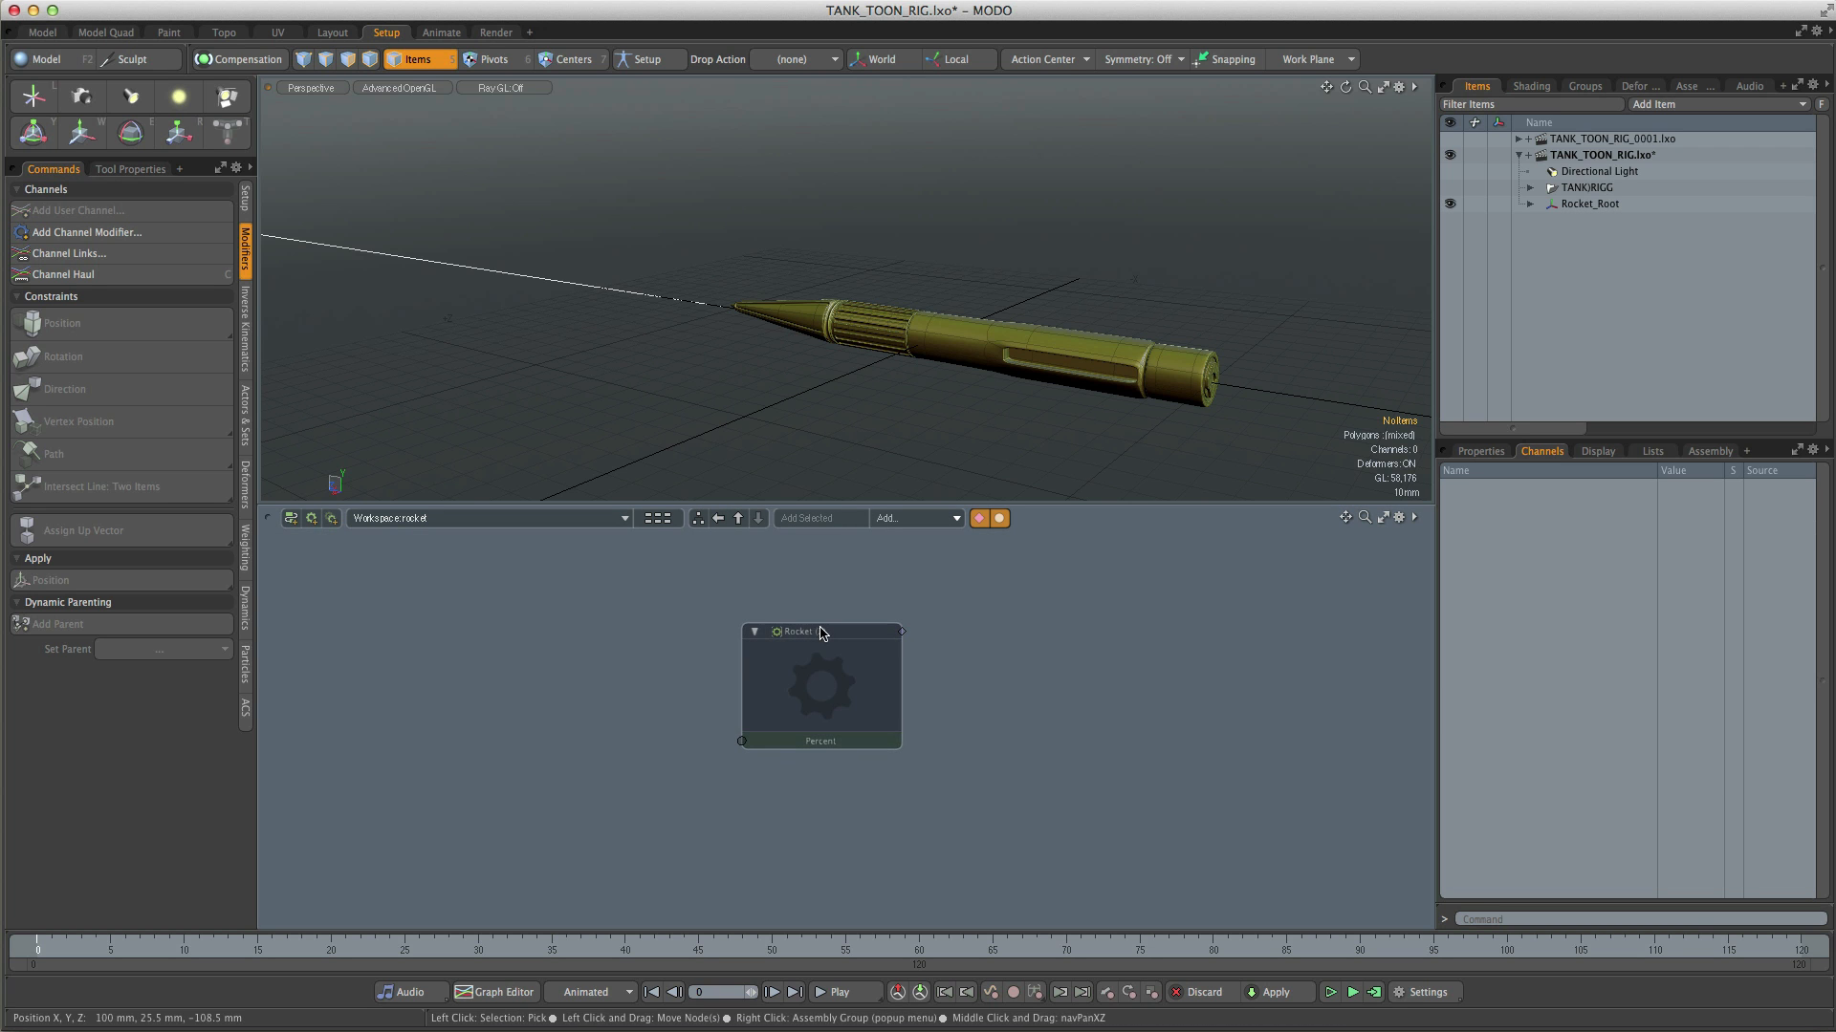
Step: Save the Rocket assembly as the preset rocket.lxp and add instances of that preset to the rocket workspace schematic
click(820, 632)
right_click(820, 635)
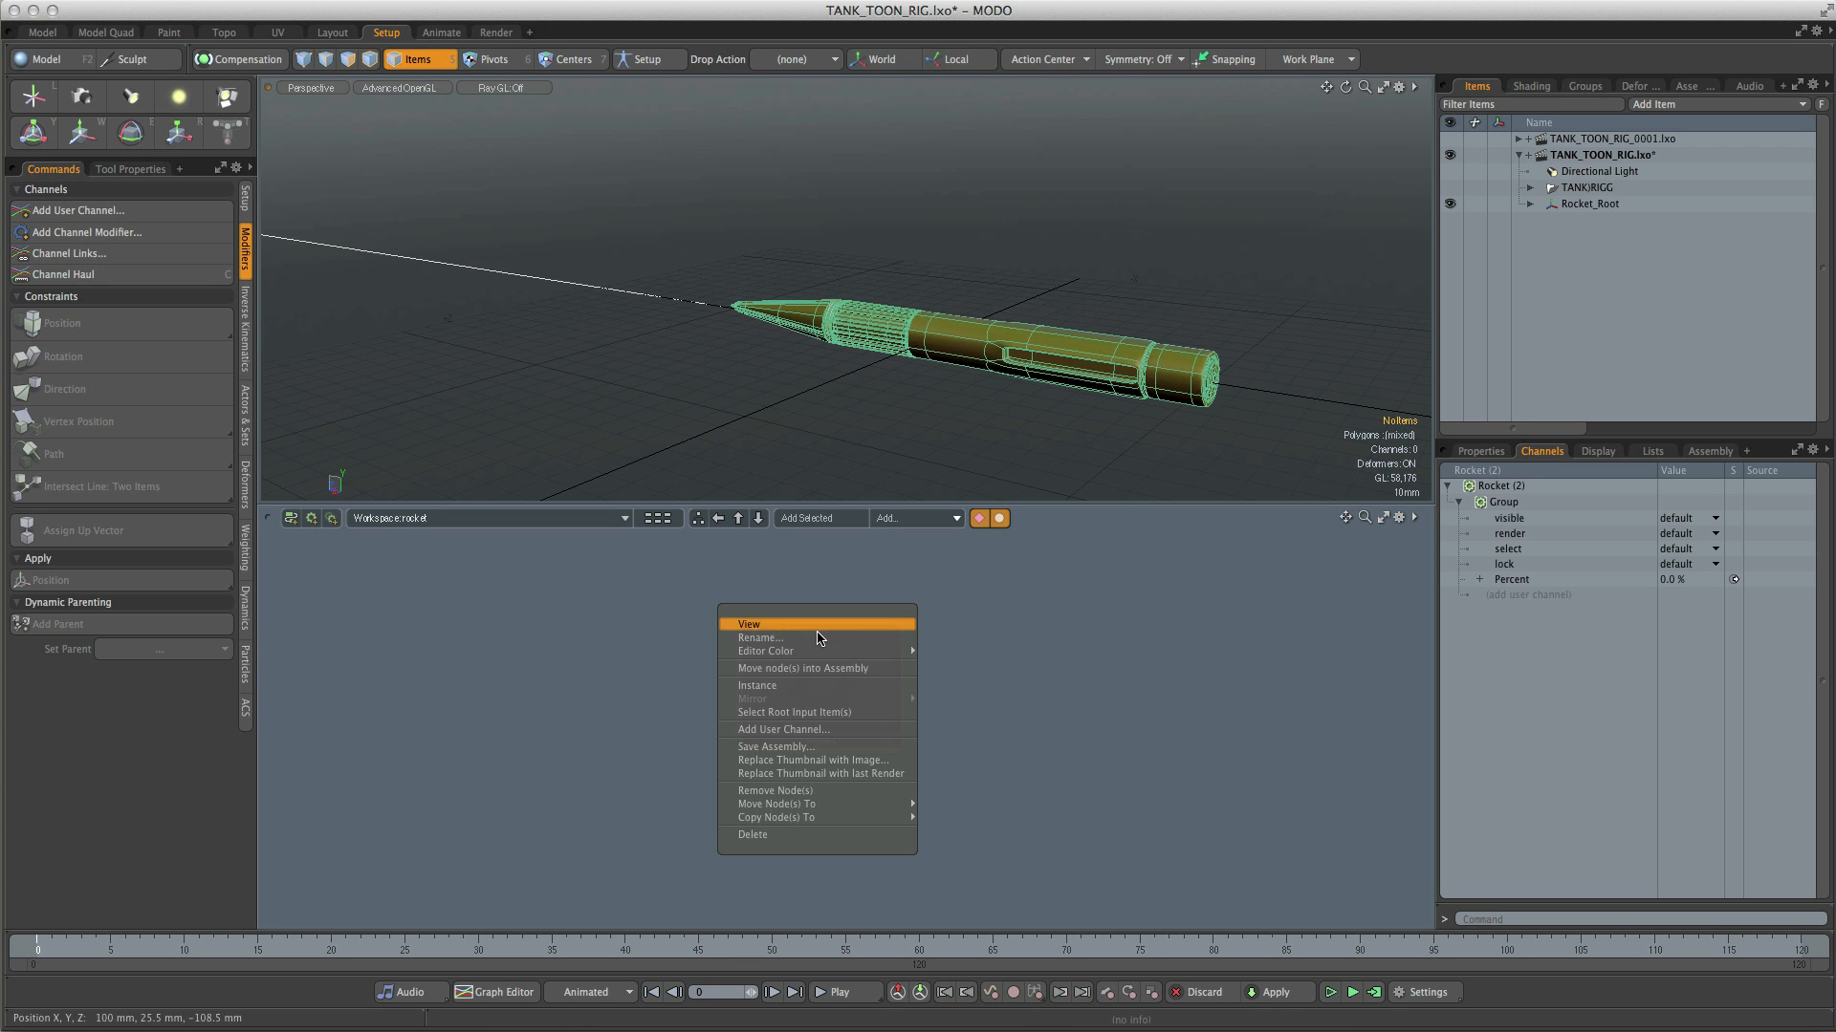
click(830, 749)
key(Return)
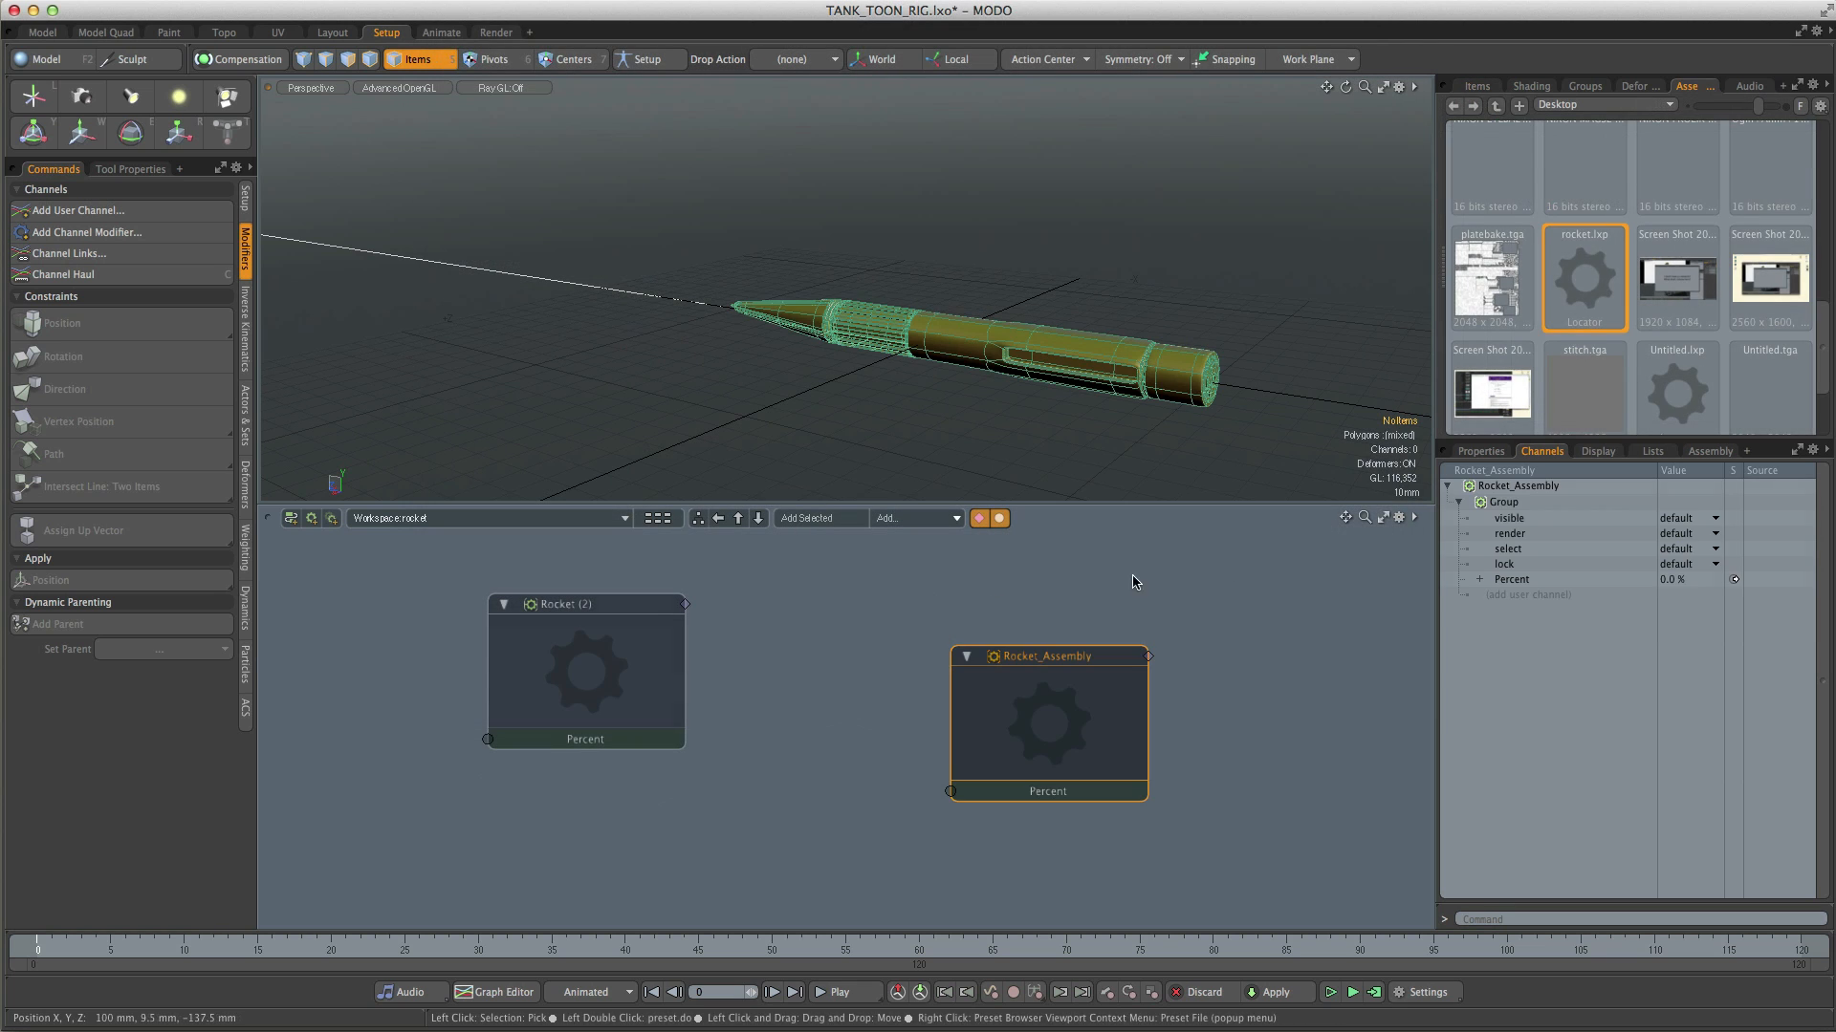
drag(1584, 278, 889, 726)
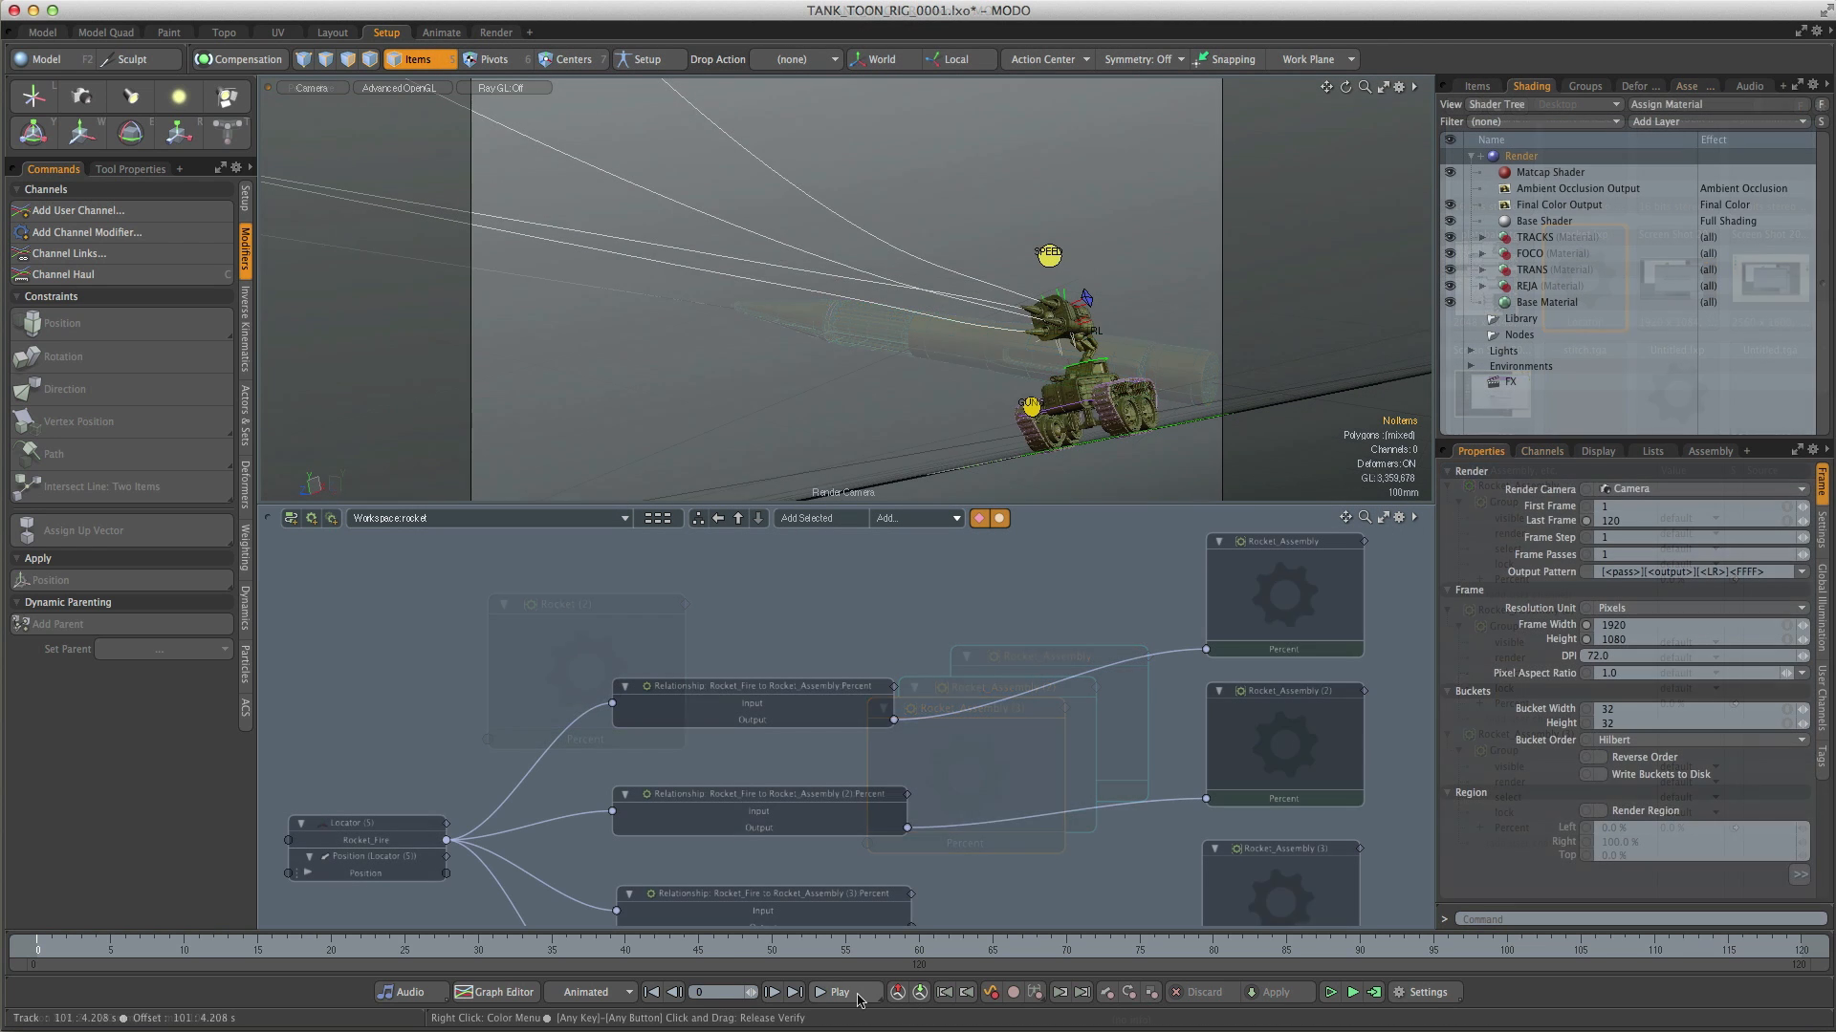
Step: Play the tank animation with several rocket assemblies driven by the Rocket_Fire channel
click(837, 992)
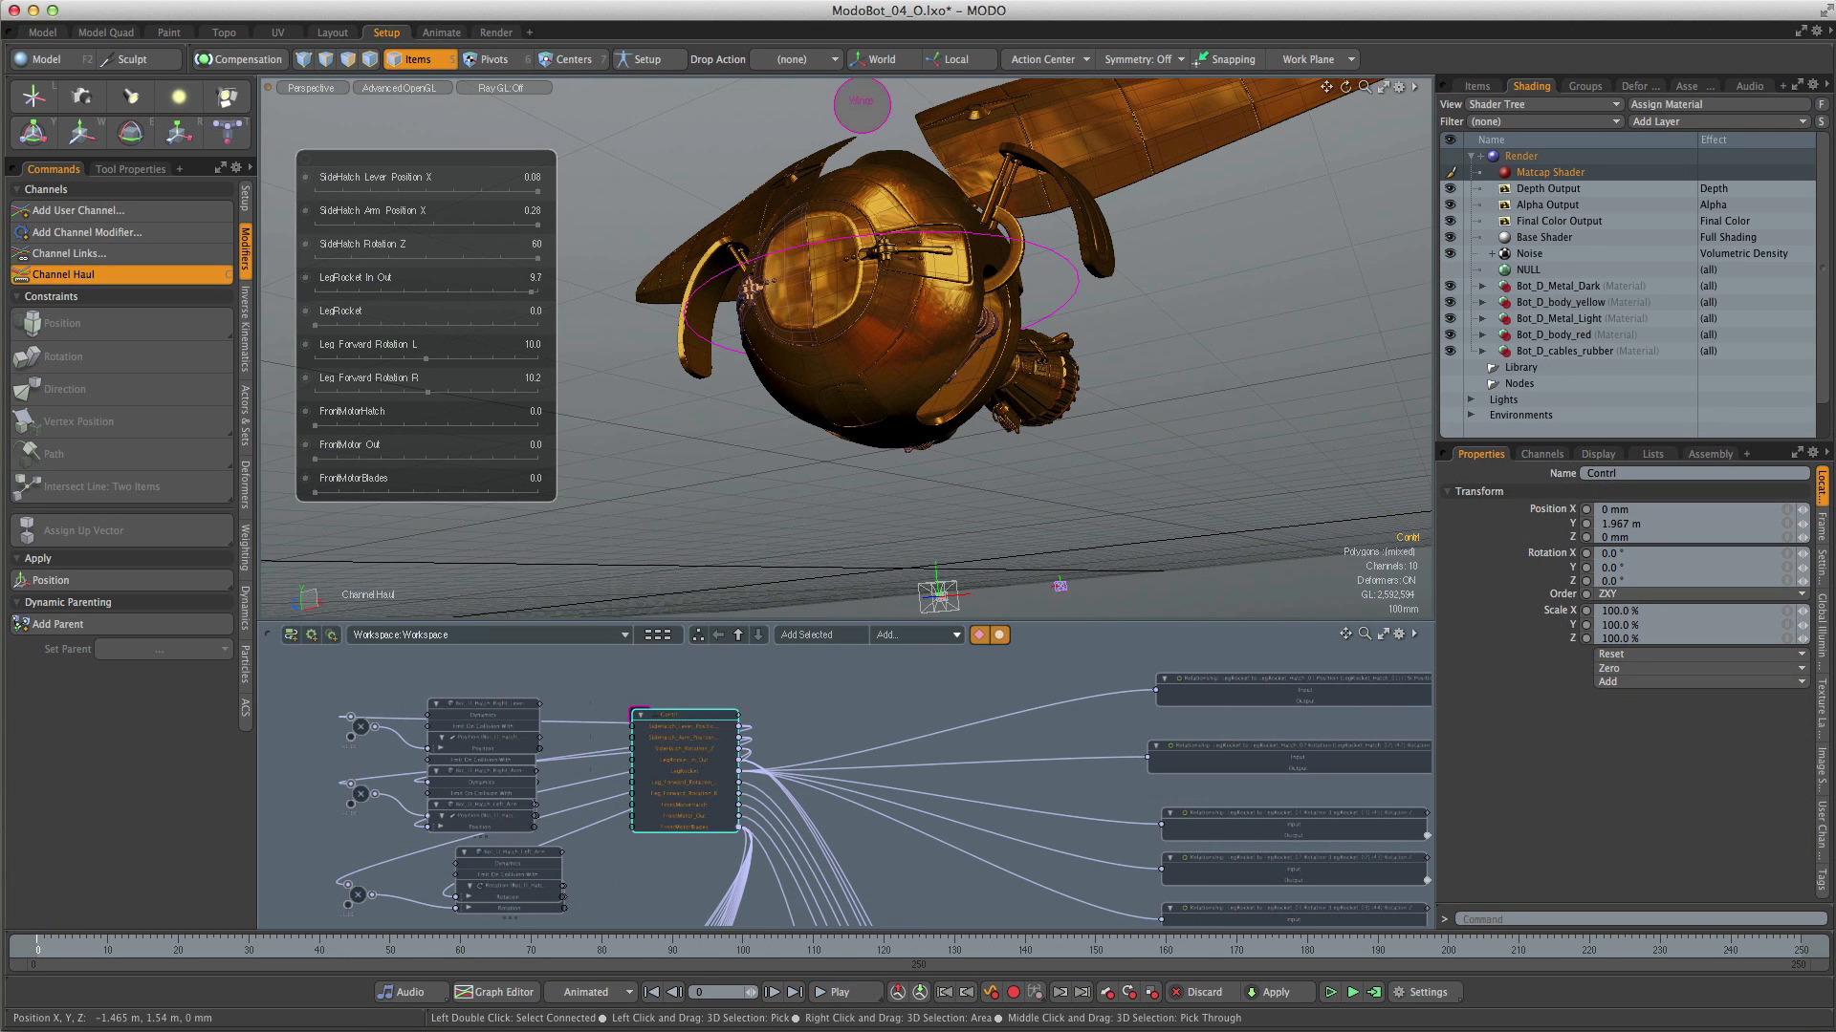
Step: Lower the ModoBot control's LegRocket In Out channel to the low end of its range using Channel Haul
drag(531, 292, 316, 292)
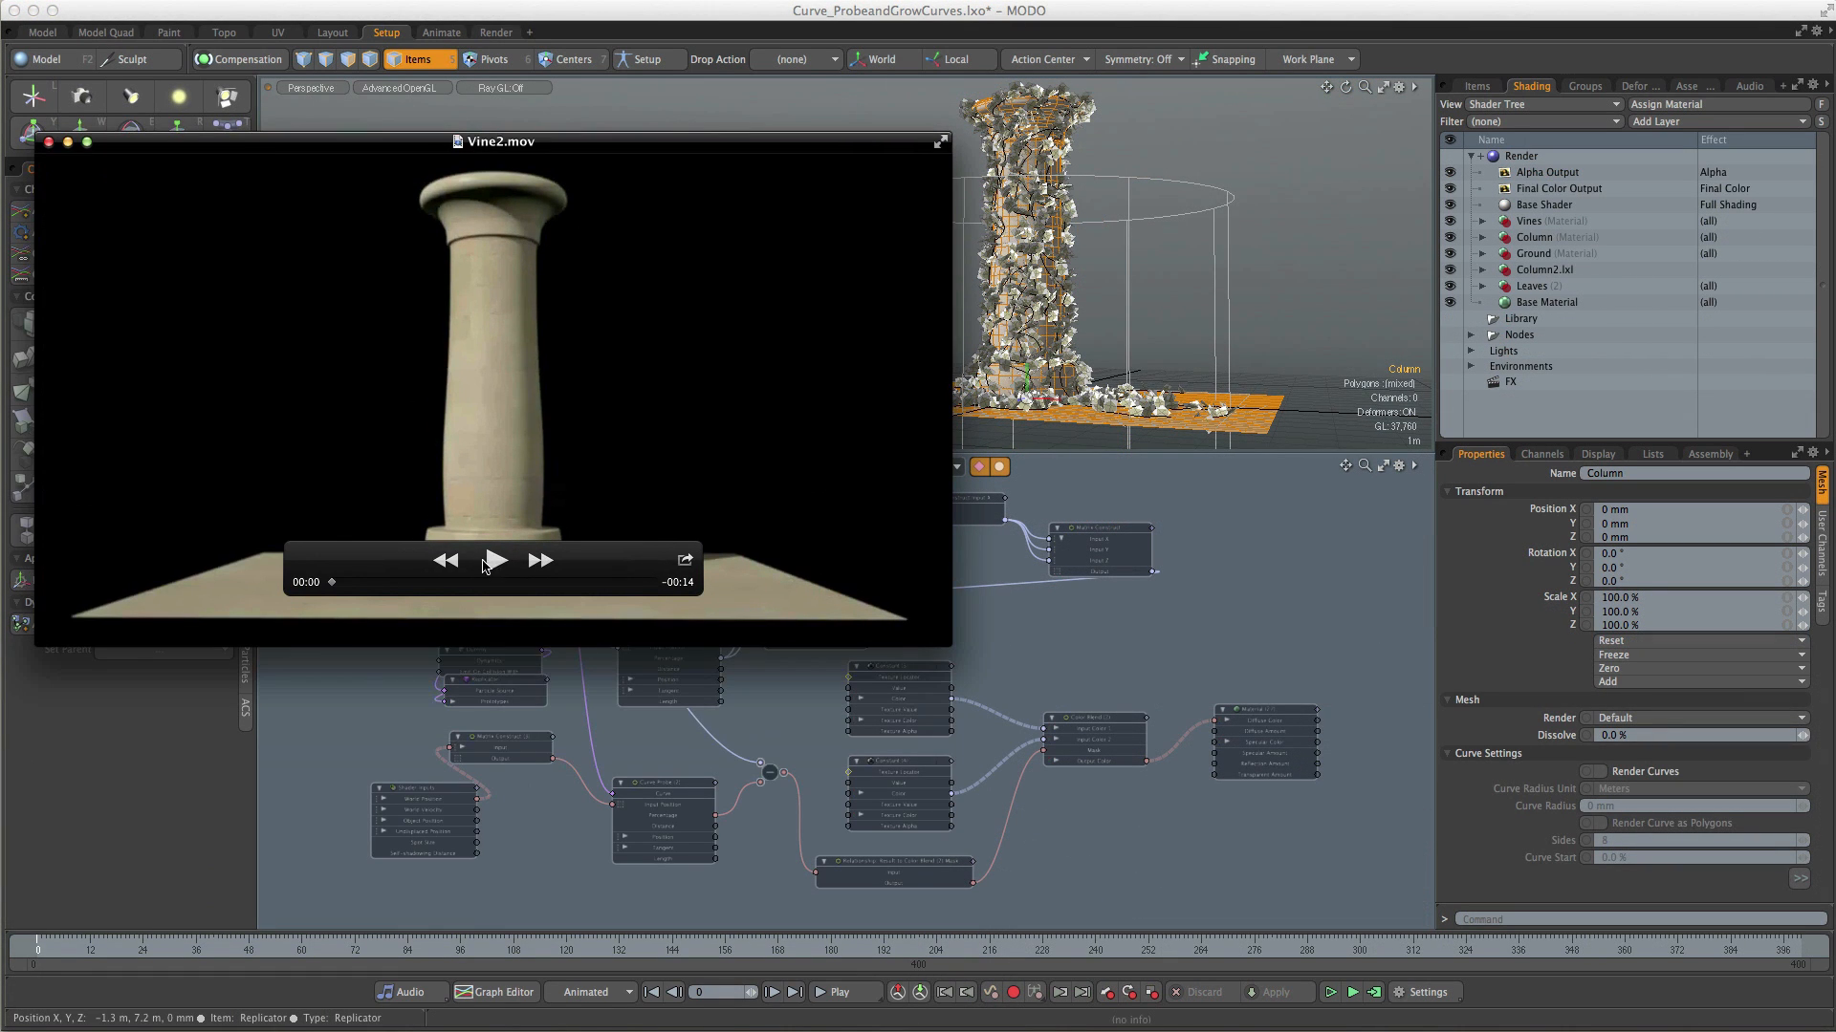
Step: Play the Vine2.mov video of vines growing around the column
click(486, 564)
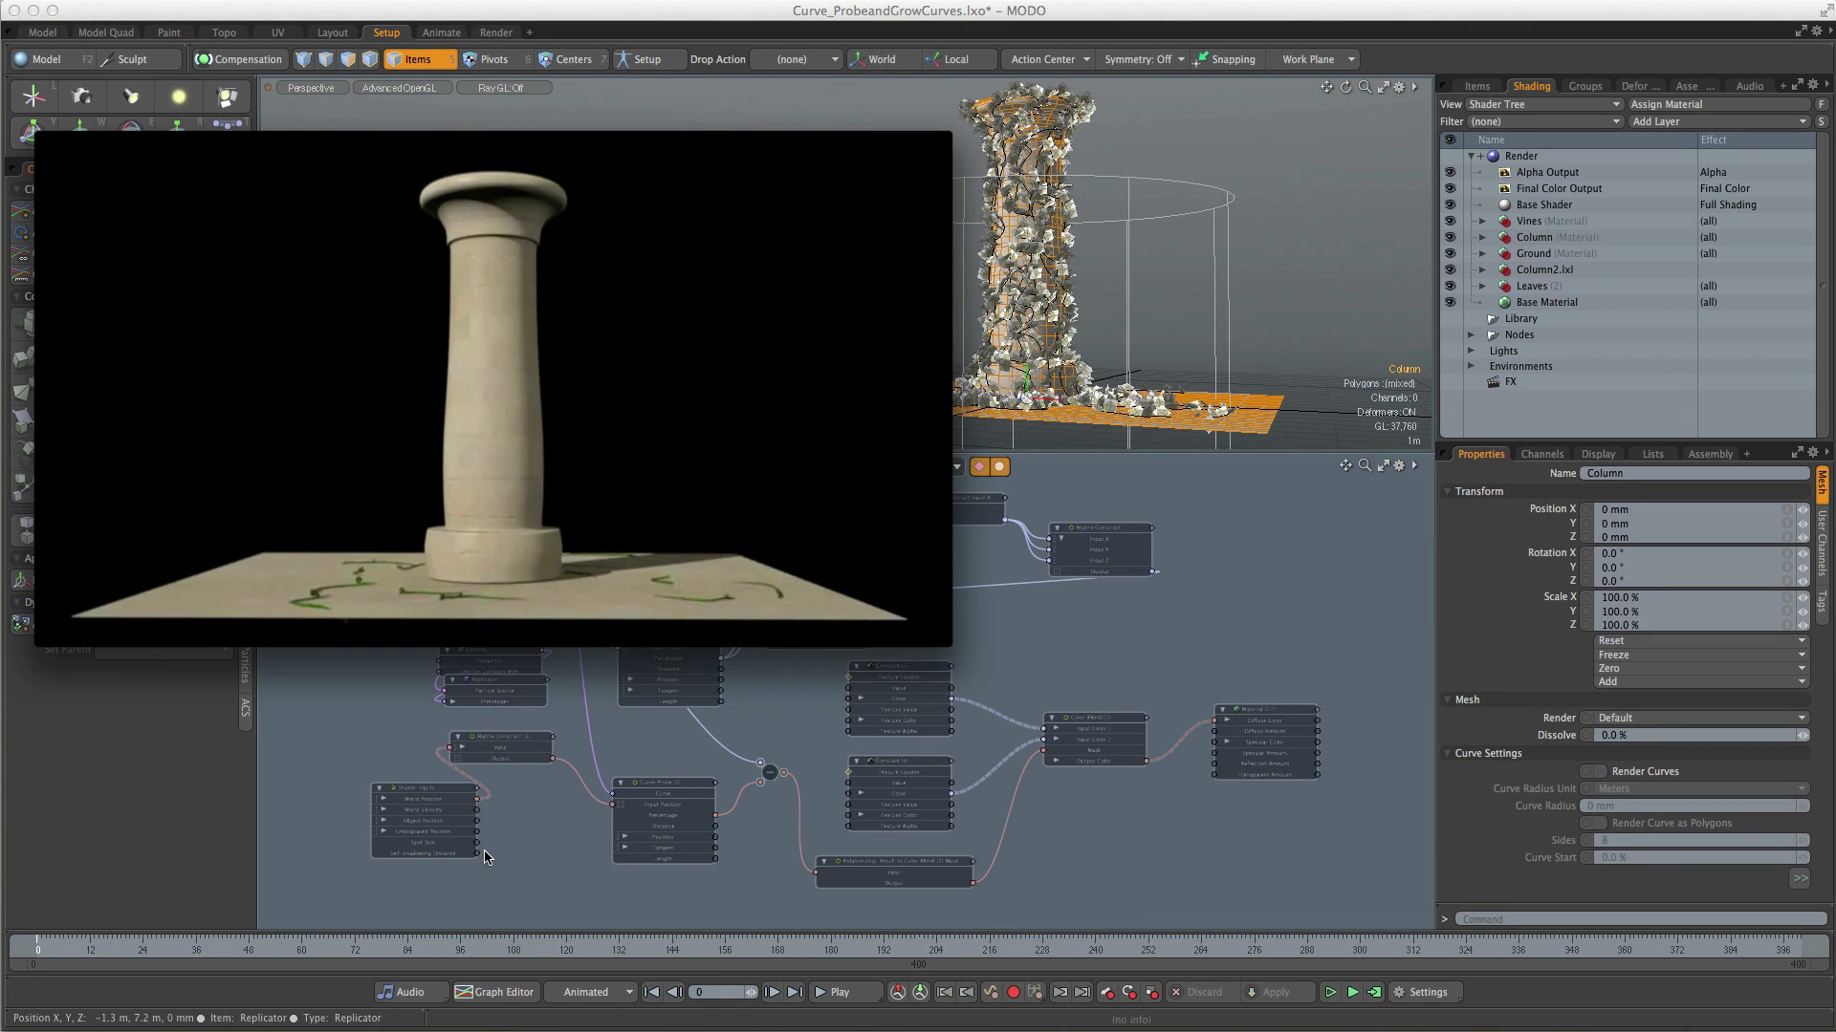